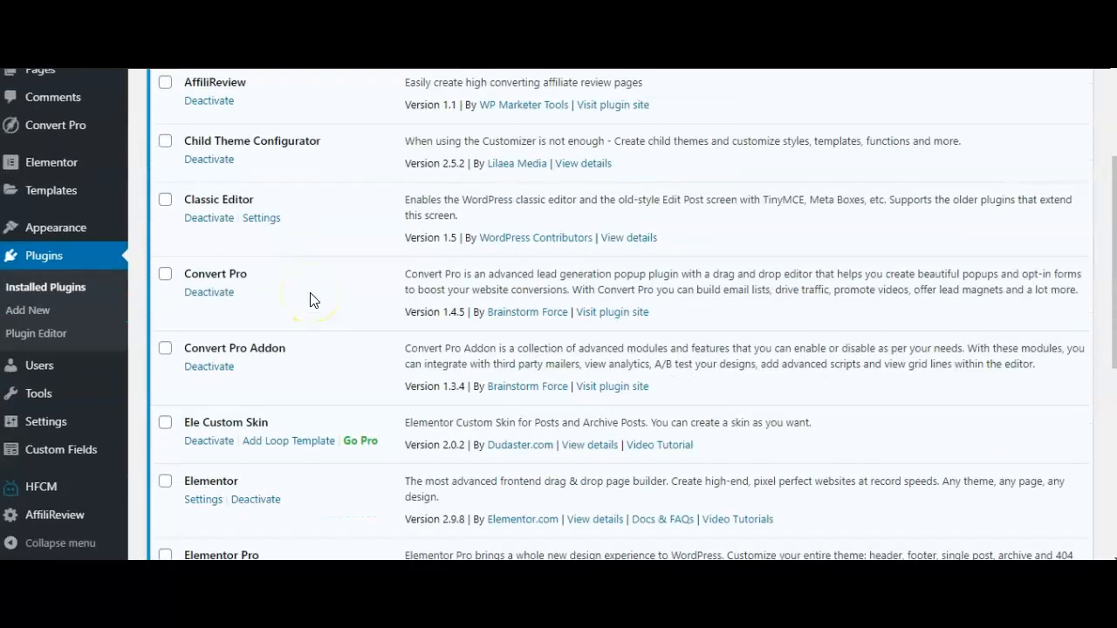
# - Review the installed plugins, checking for Elementor, Elementor Pro and Ele Custom Skin
pyautogui.scroll(1, 307, 308)
pyautogui.scroll(-6, 307, 306)
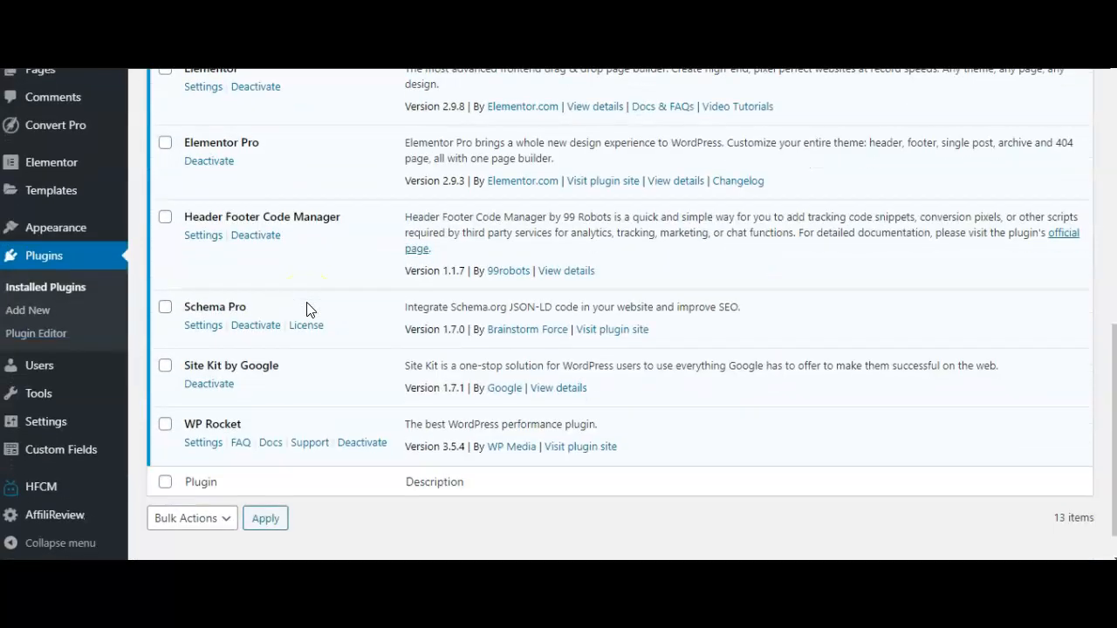
pyautogui.scroll(1, 307, 303)
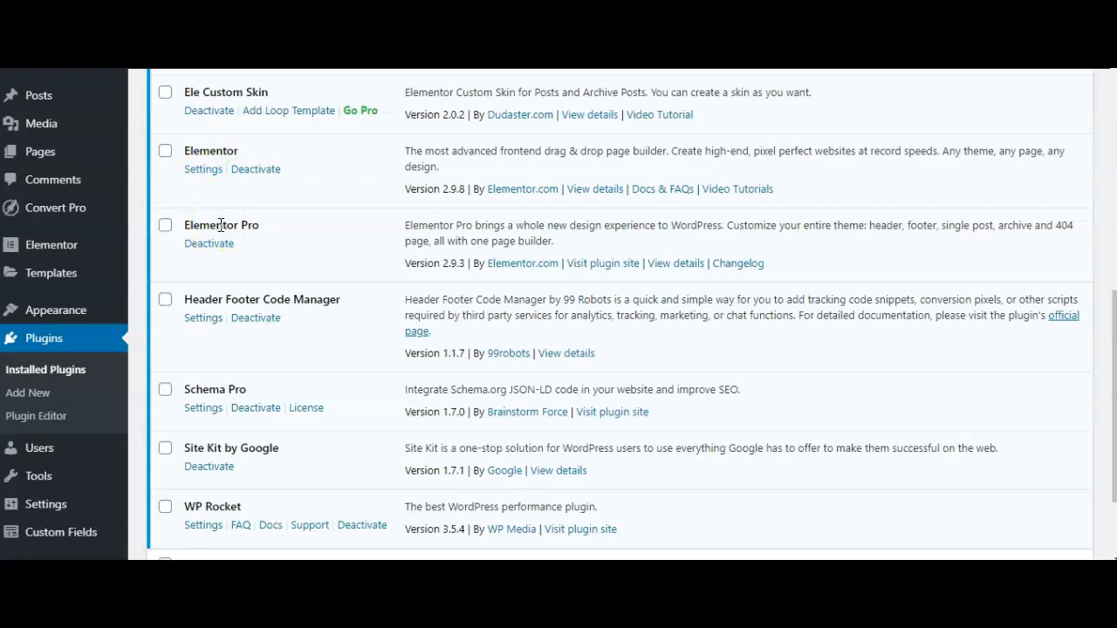
pyautogui.scroll(2, 220, 225)
pyautogui.moveTo(269, 253); pyautogui.dragTo(217, 252)
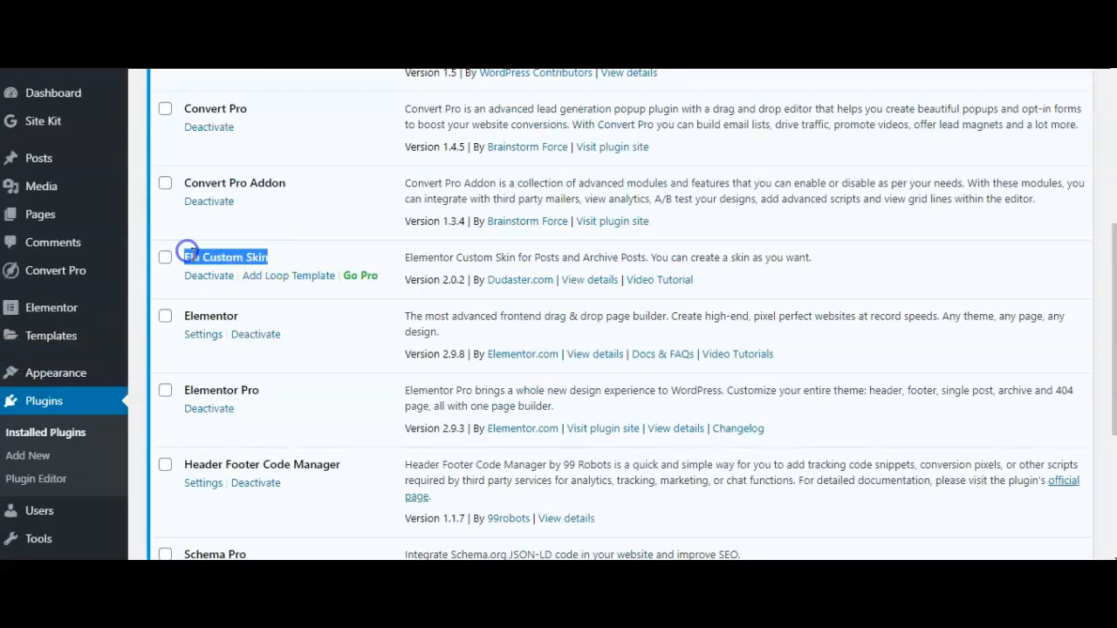
pyautogui.click(283, 257)
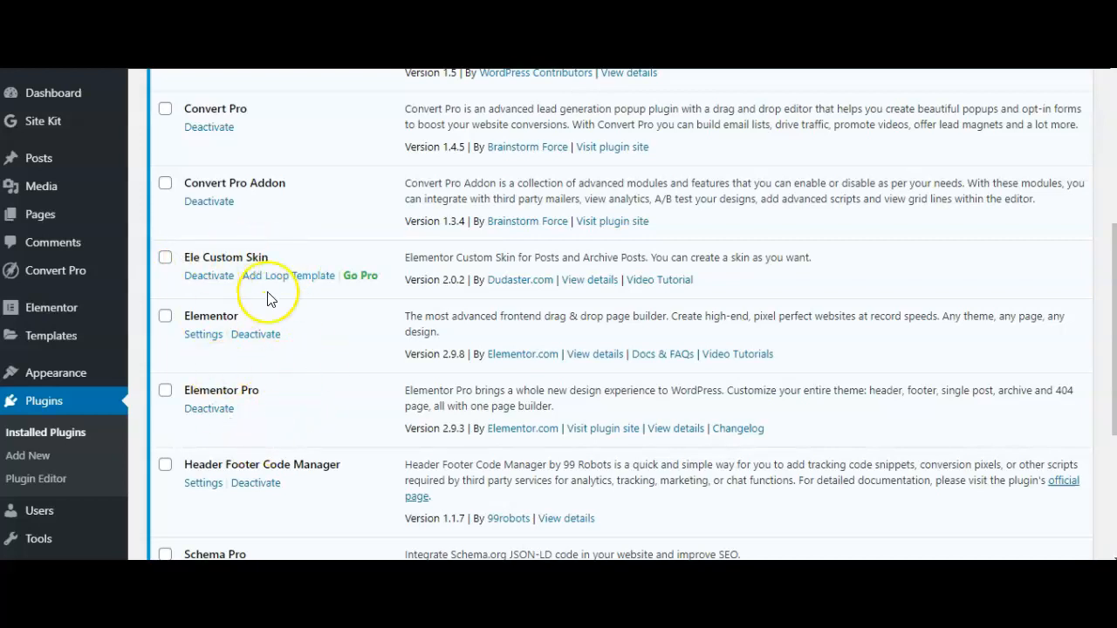
# - Show the list of all posts on the site
pyautogui.scroll(4, 262, 367)
pyautogui.moveTo(50, 161)
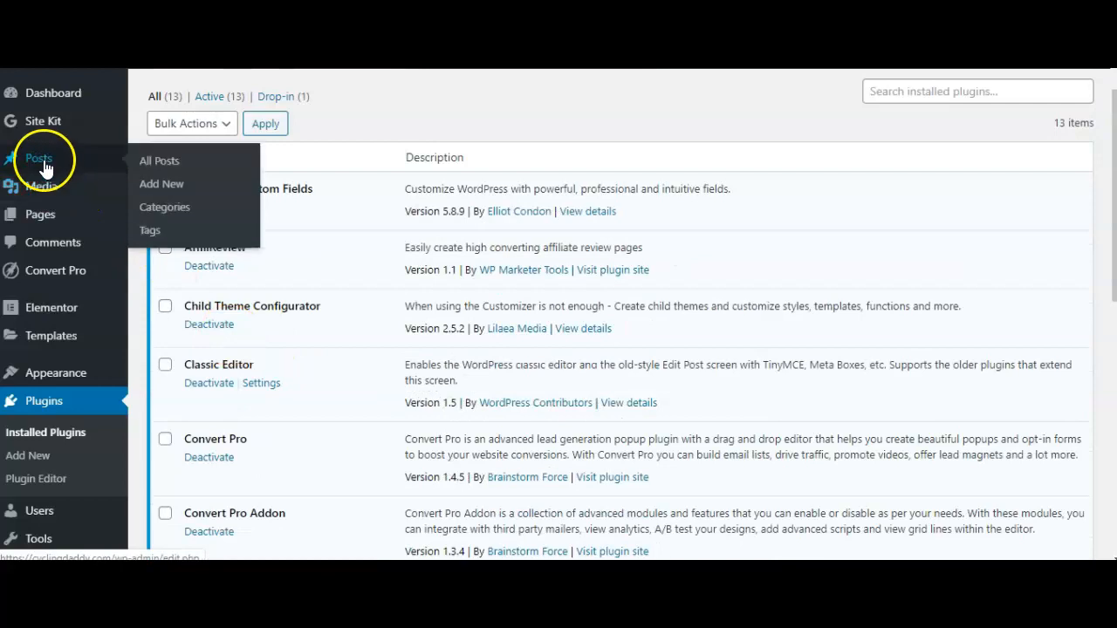
pyautogui.click(175, 166)
pyautogui.scroll(-1, 366, 244)
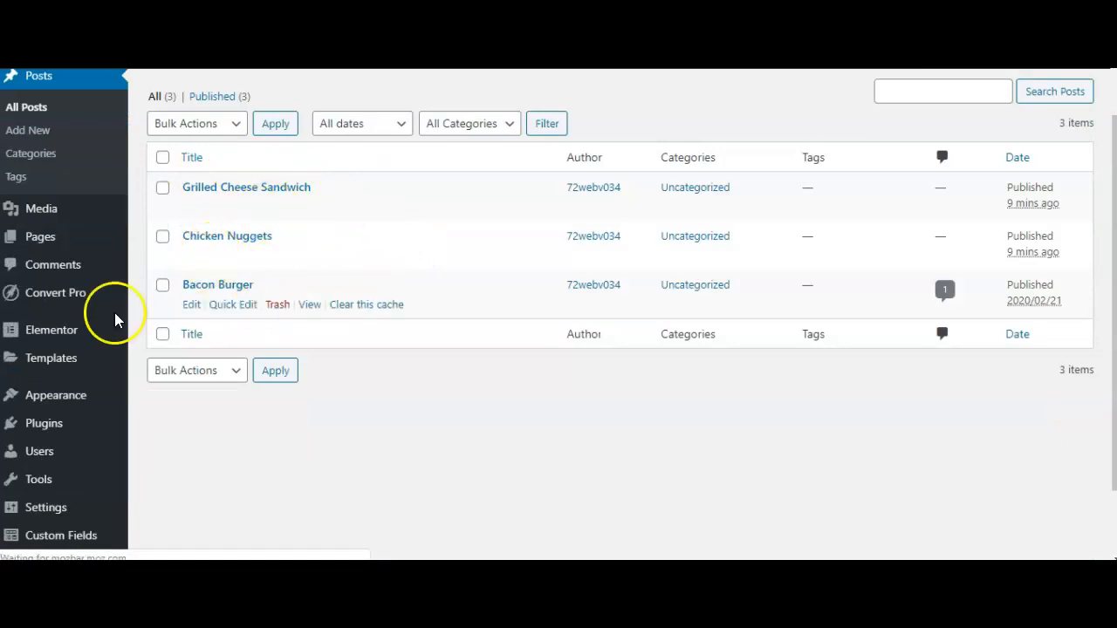
# - Return to the installed plugins and check the Advanced Custom Fields entry
pyautogui.scroll(-1, 87, 349)
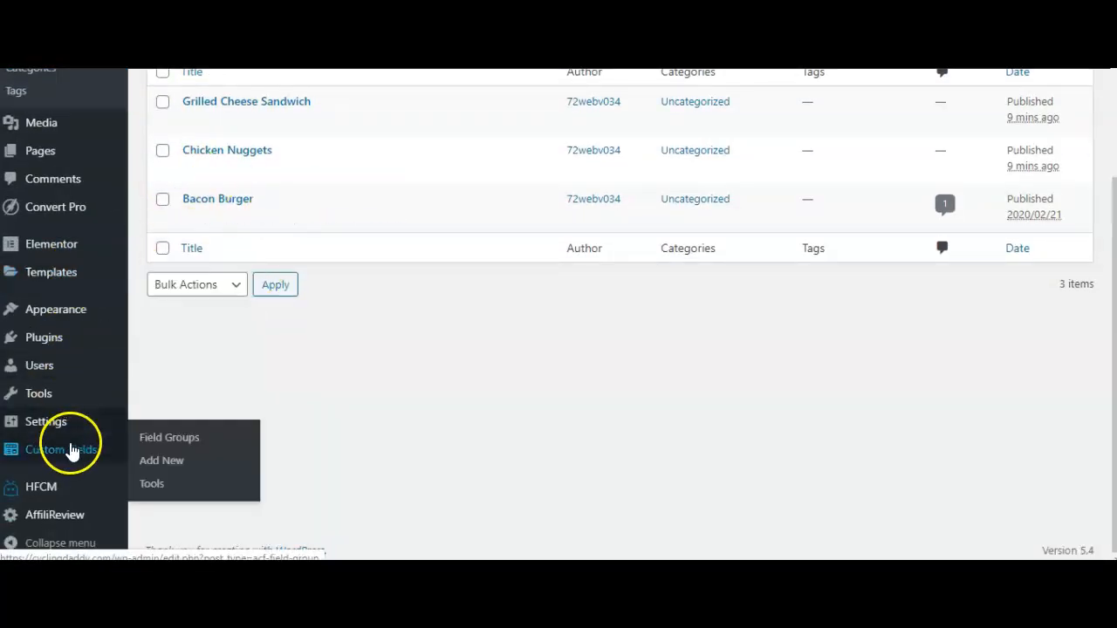
pyautogui.moveTo(77, 436)
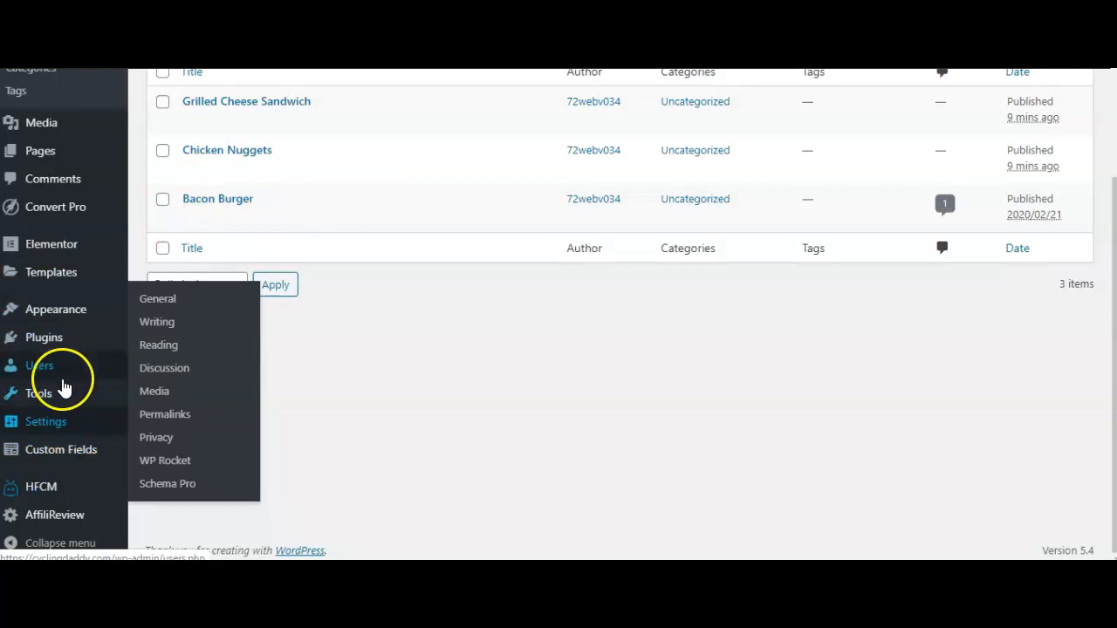
pyautogui.moveTo(64, 345)
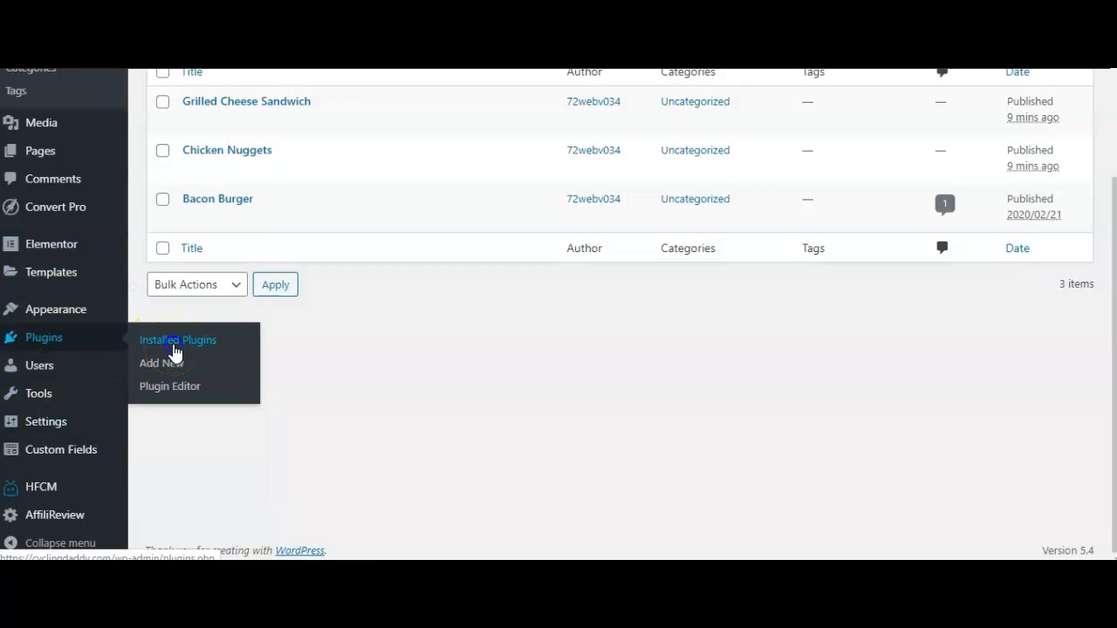
pyautogui.click(174, 350)
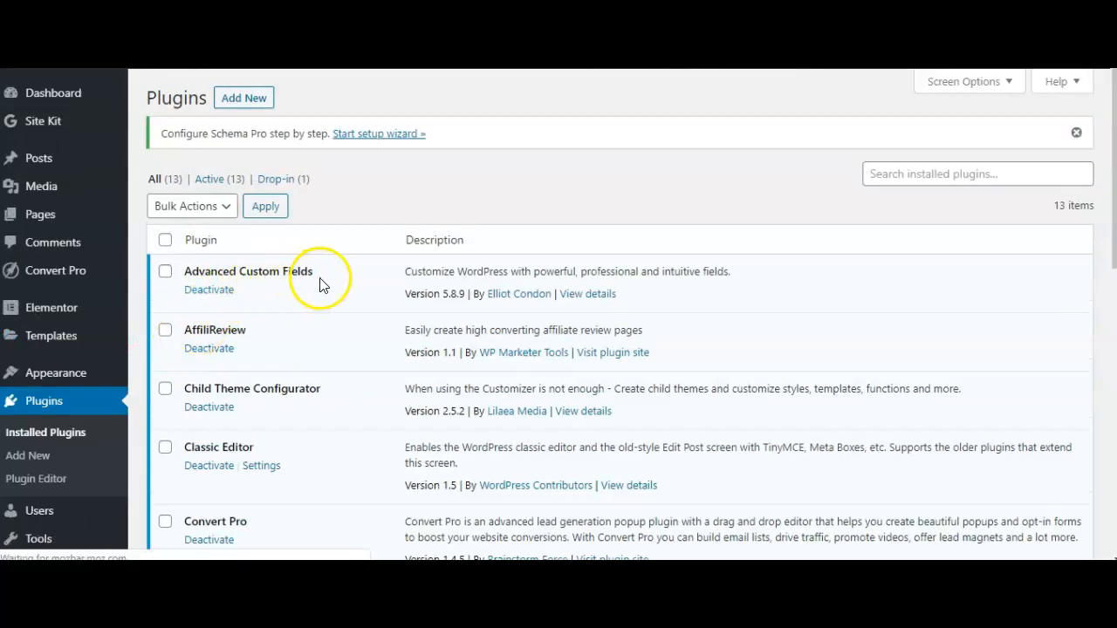
pyautogui.moveTo(314, 273); pyautogui.dragTo(195, 273)
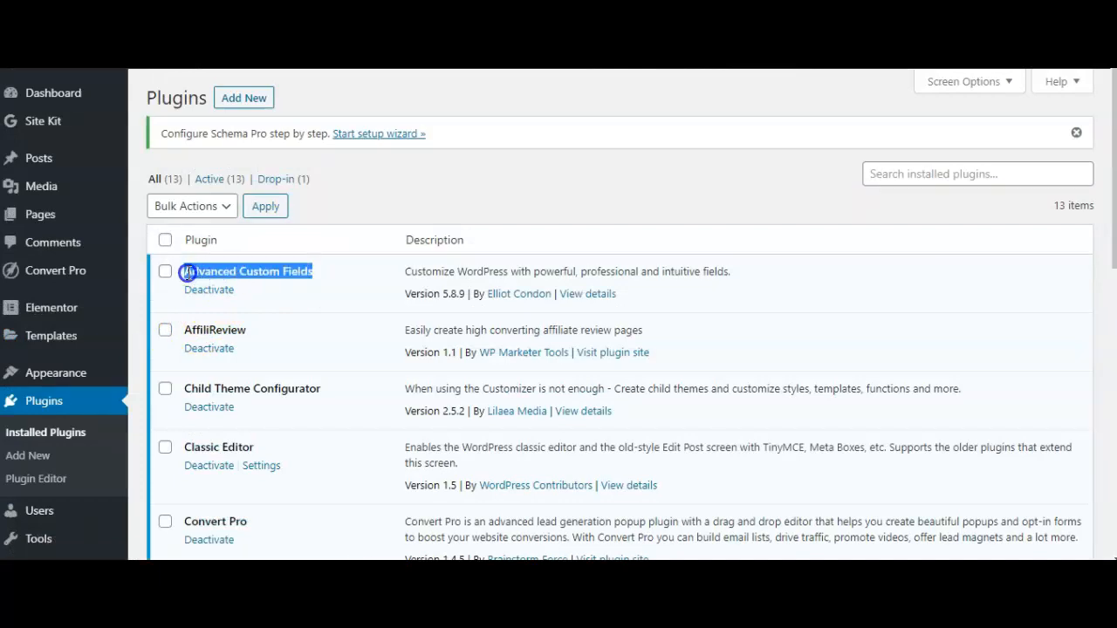
pyautogui.click(351, 281)
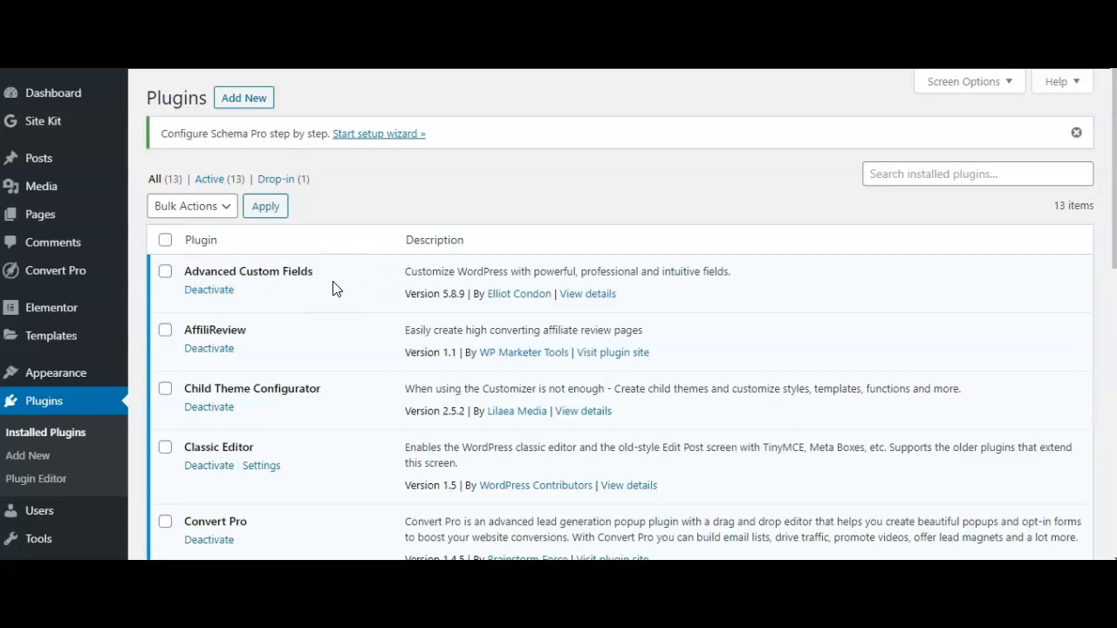
# - Open the "demo custom fields" field group from the custom field groups list
pyautogui.scroll(-3, 97, 436)
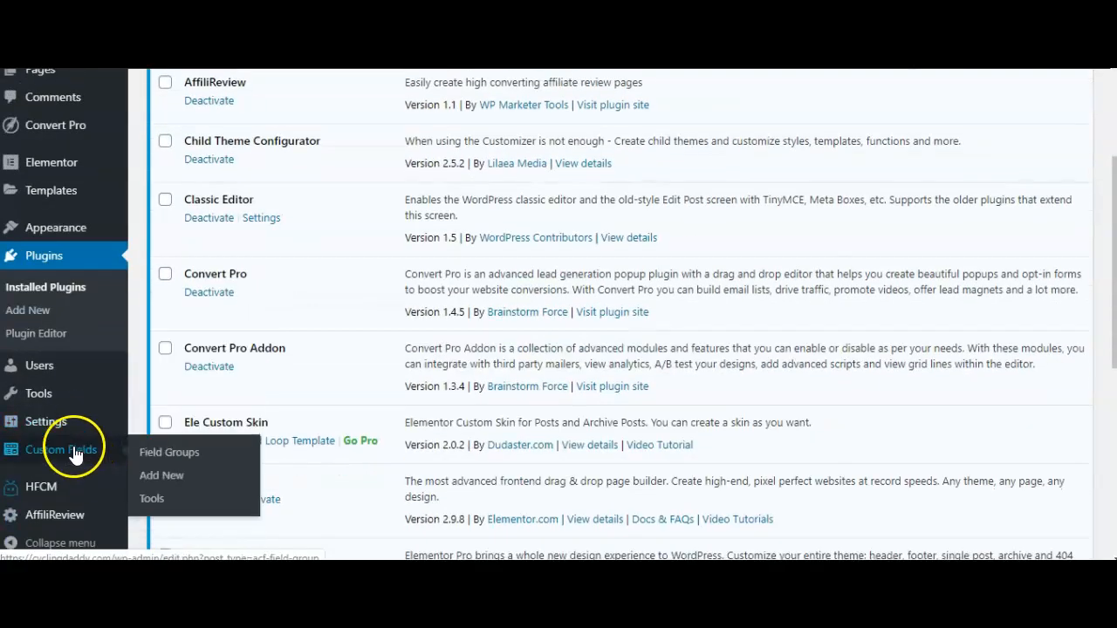
pyautogui.click(166, 454)
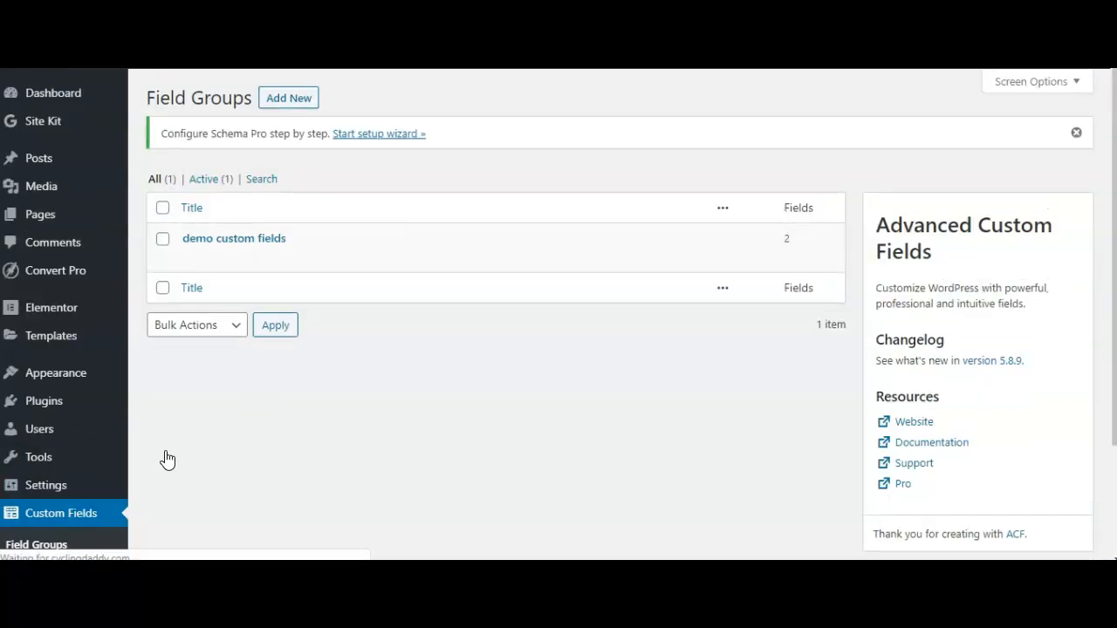
pyautogui.moveTo(239, 248)
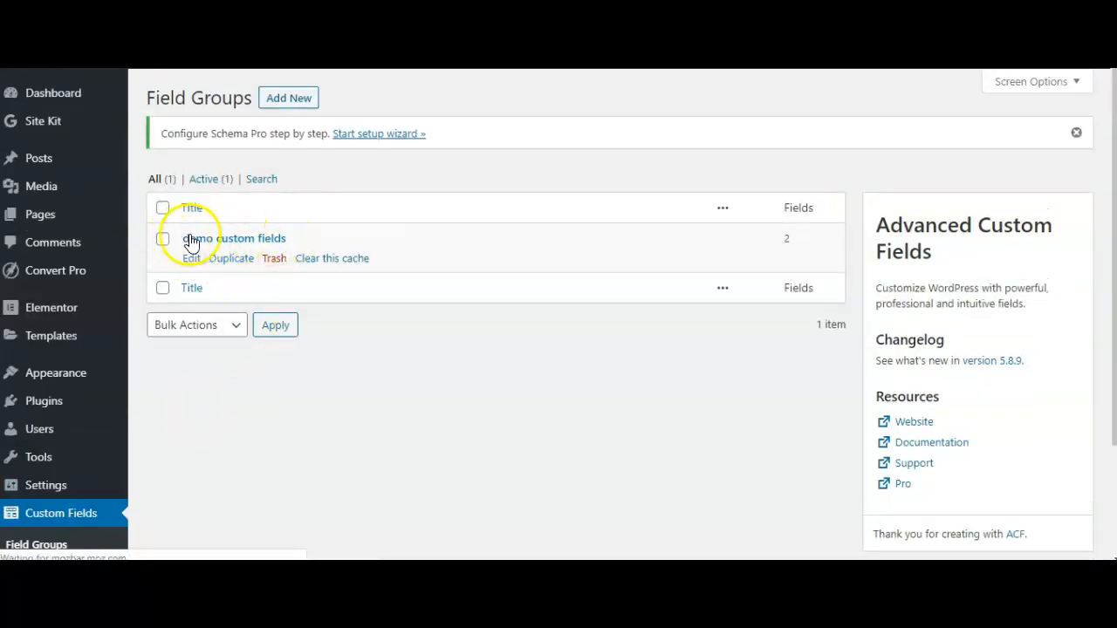
pyautogui.doubleClick(200, 100)
pyautogui.click(234, 241)
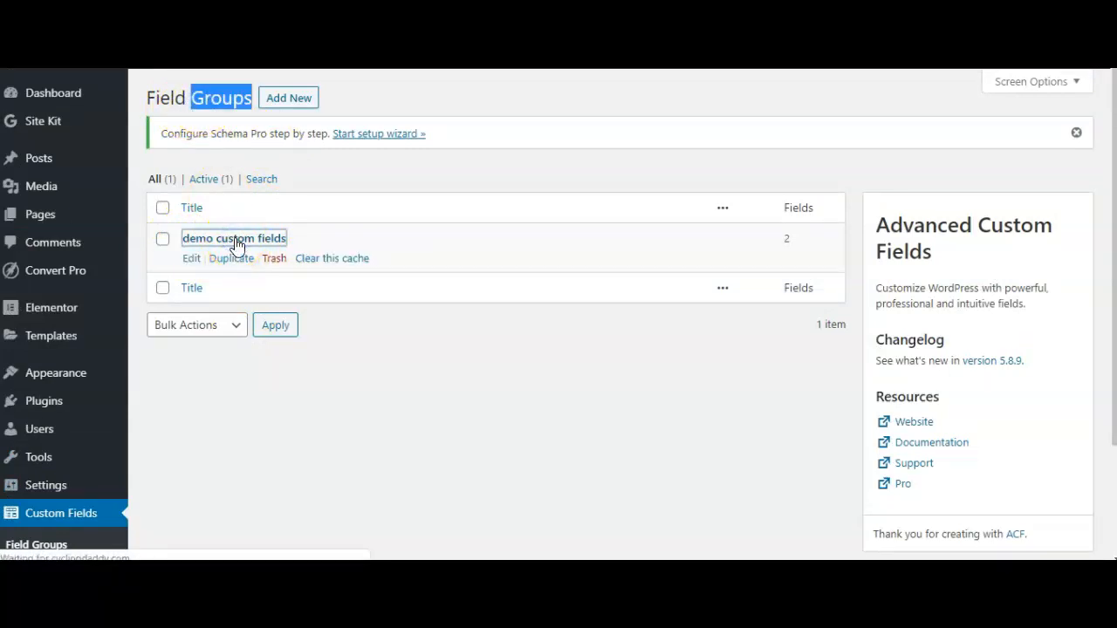
# - Examine the field group's Price and Size fields, its location rule and its settings
pyautogui.scroll(-1, 361, 215)
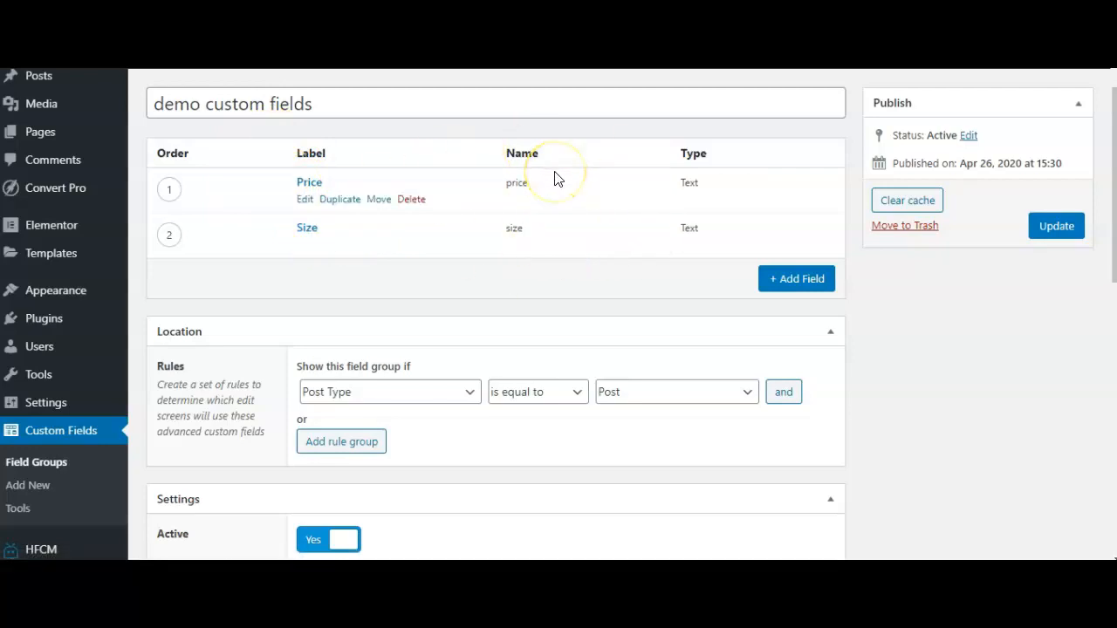
pyautogui.scroll(-2, 524, 179)
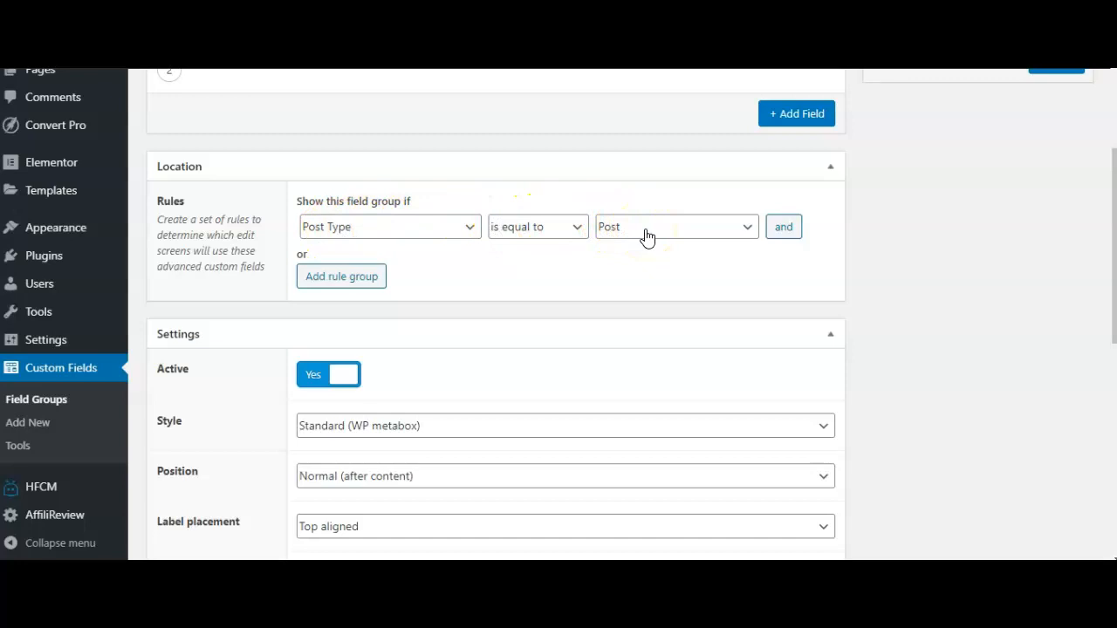
pyautogui.scroll(3, 130, 234)
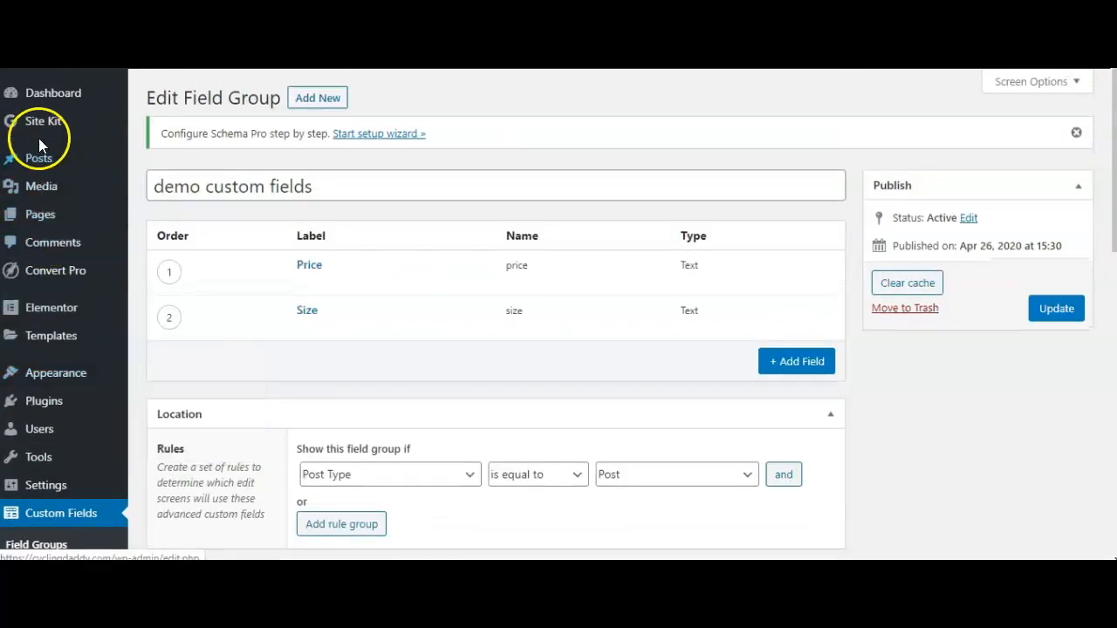
pyautogui.scroll(-3, 616, 252)
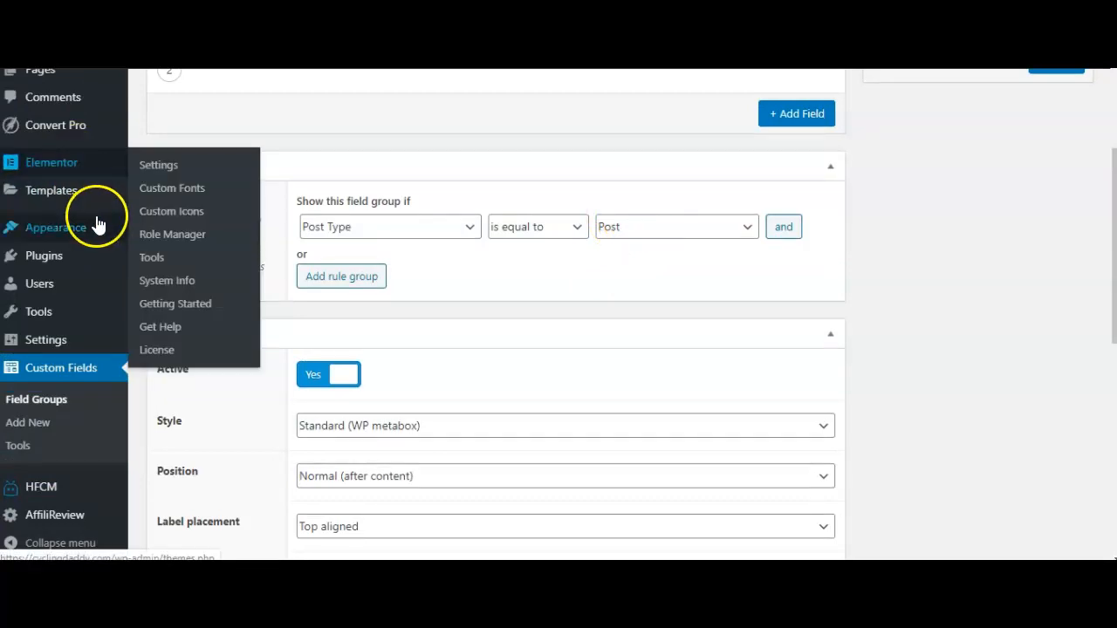
pyautogui.scroll(3, 53, 192)
pyautogui.moveTo(37, 161)
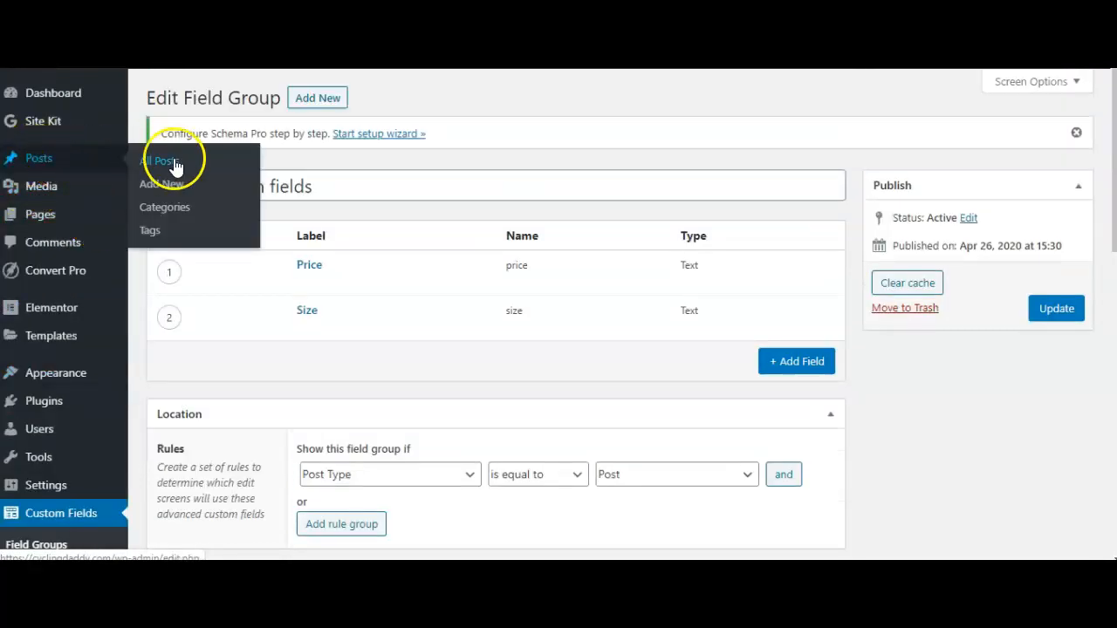
pyautogui.scroll(-2, 436, 218)
pyautogui.scroll(1, 457, 195)
pyautogui.moveTo(279, 224)
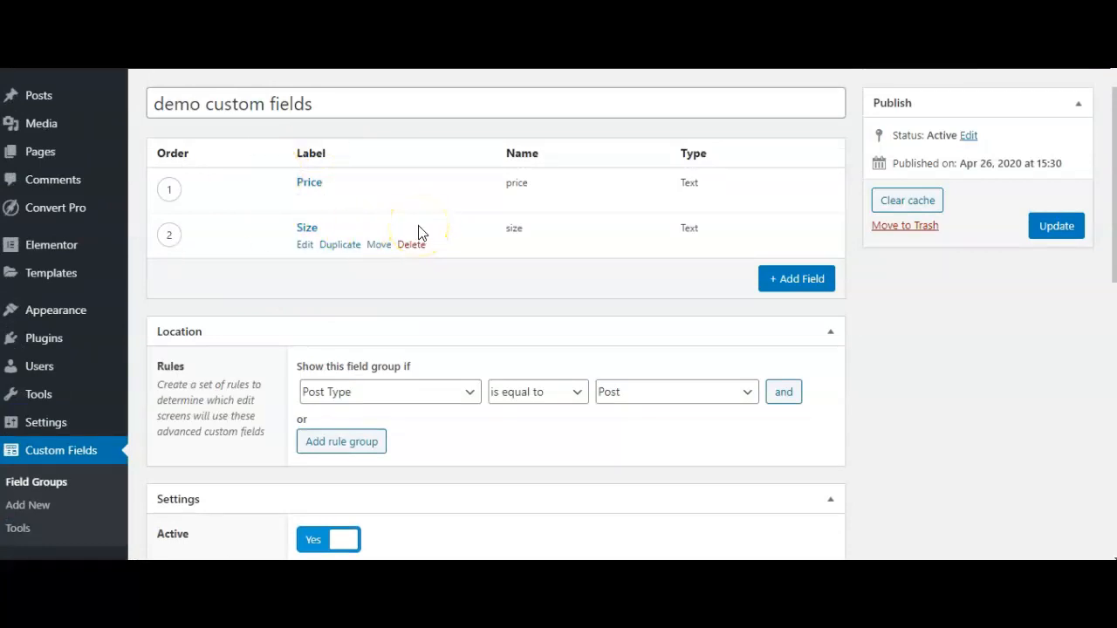
pyautogui.scroll(-1, 418, 233)
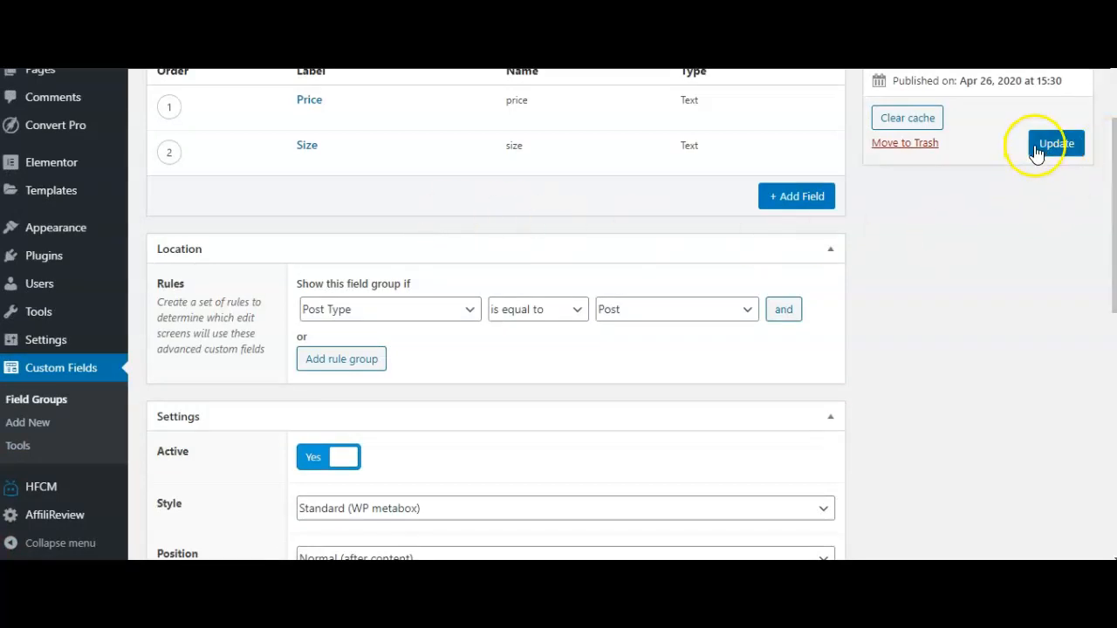
pyautogui.scroll(1, 417, 282)
pyautogui.scroll(1, 417, 282)
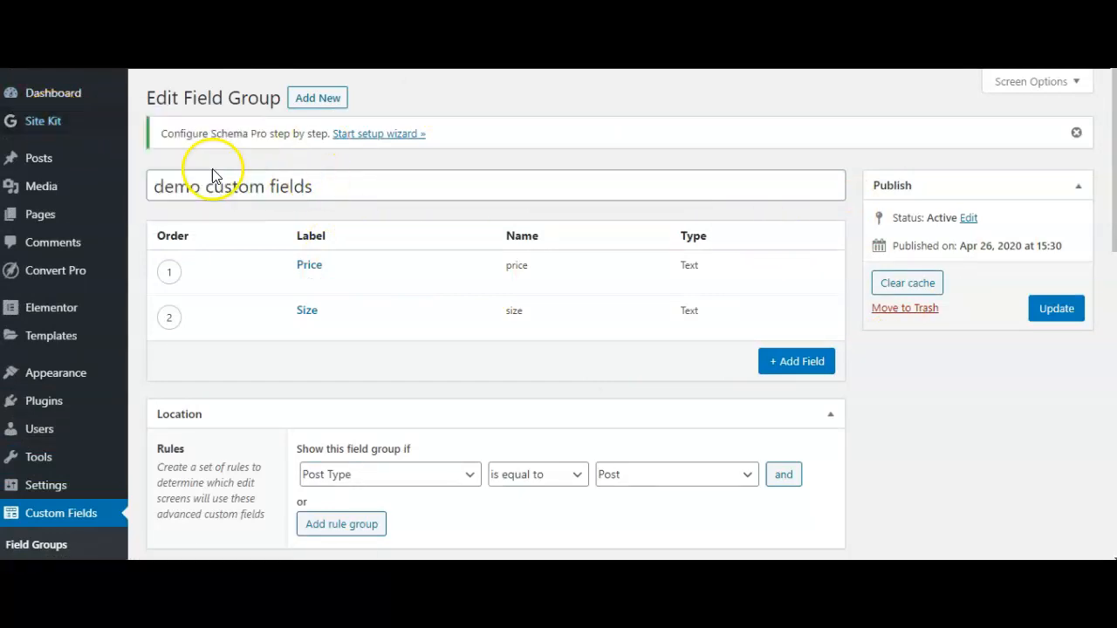
# - Open the "Grilled Cheese Sandwich" post for editing from the posts list
pyautogui.click(49, 165)
pyautogui.scroll(-1, 512, 182)
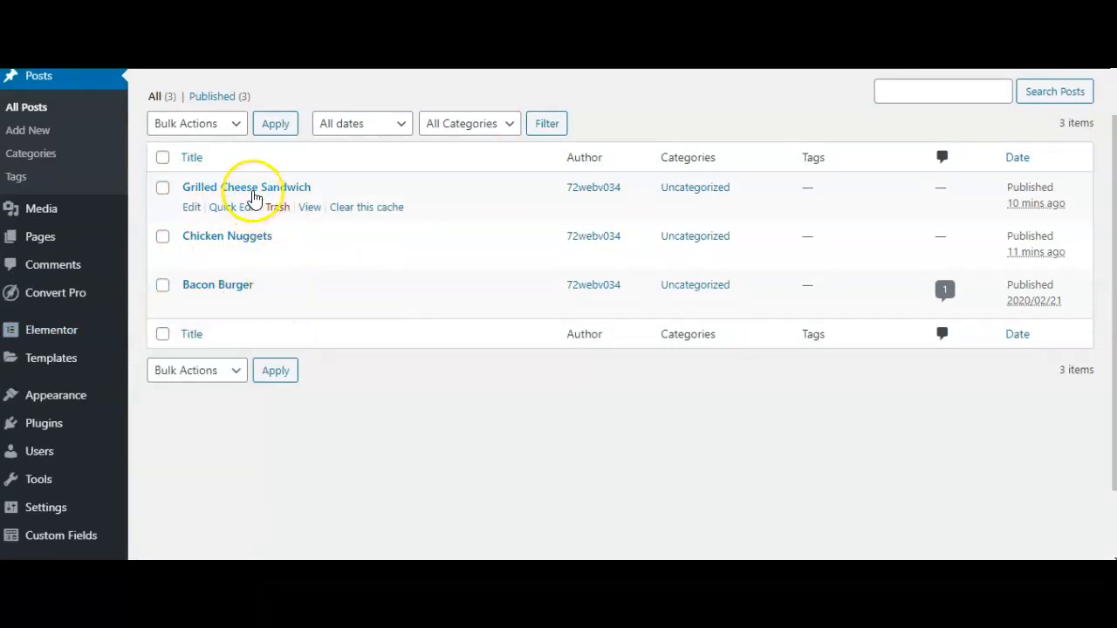
pyautogui.click(253, 190)
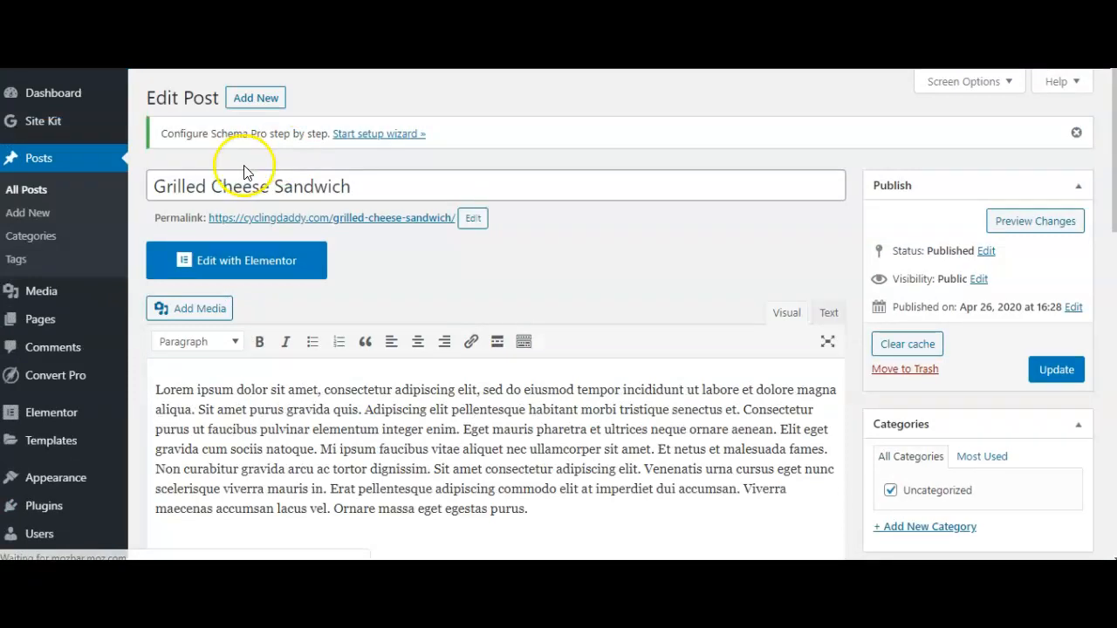
# - Examine the post's title, body text, Price and Size custom fields, and featured image
pyautogui.moveTo(379, 183); pyautogui.dragTo(162, 189)
pyautogui.scroll(-2, 443, 189)
pyautogui.click(281, 231)
pyautogui.hotkey('ctrl', 'a')
pyautogui.scroll(-5, 282, 236)
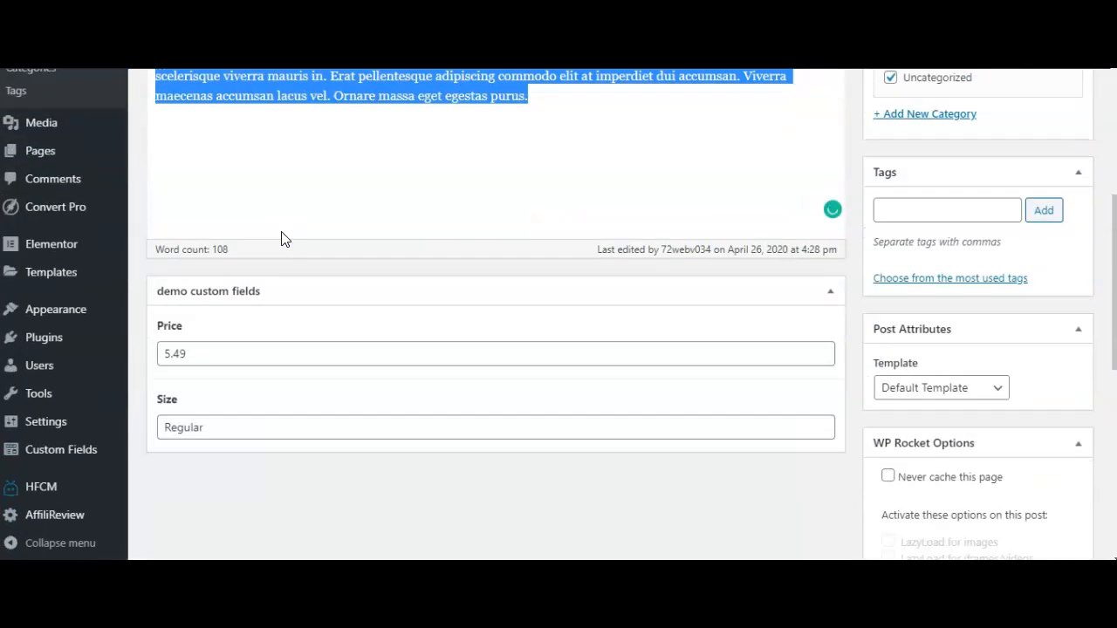
pyautogui.scroll(-4, 989, 394)
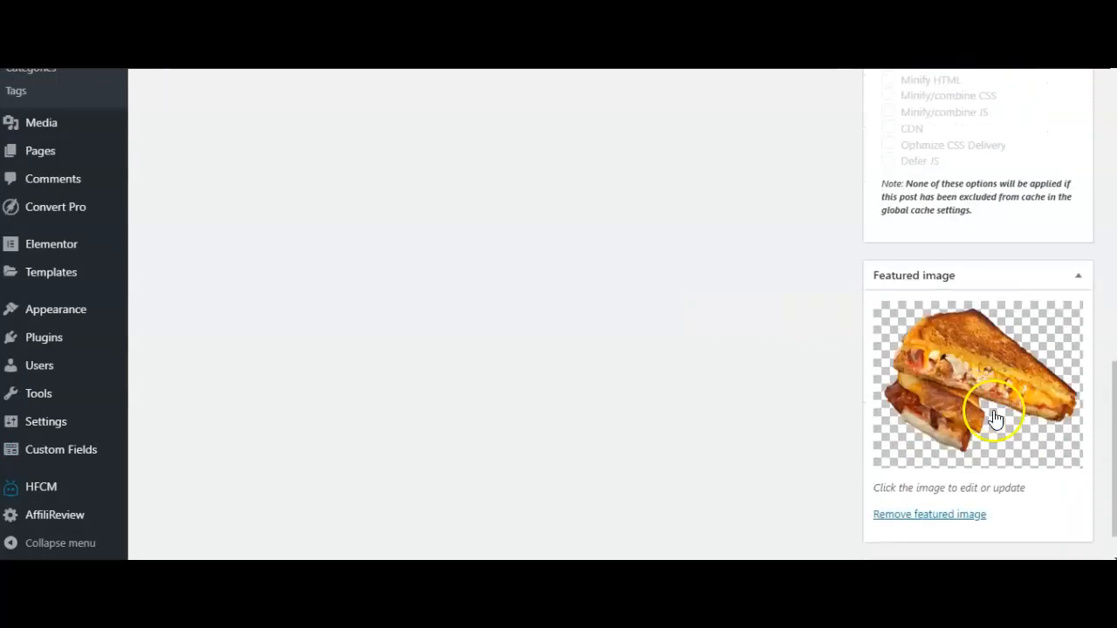
pyautogui.scroll(5, 535, 378)
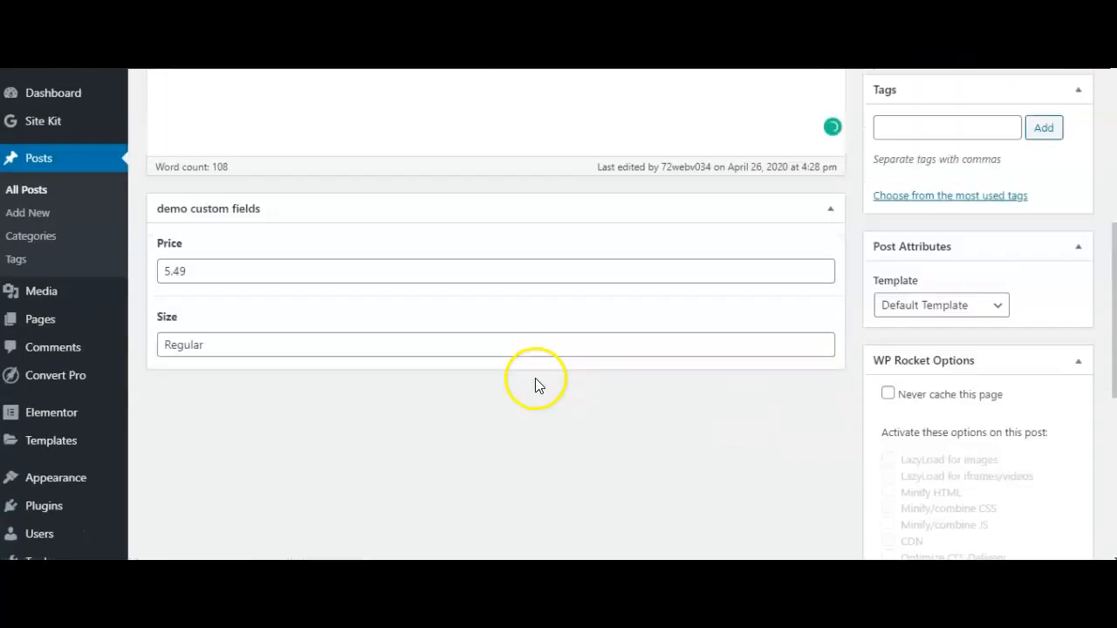
pyautogui.moveTo(227, 208)
pyautogui.mouseDown()
pyautogui.moveTo(202, 217)
pyautogui.moveTo(239, 226)
pyautogui.moveTo(222, 232)
pyautogui.moveTo(224, 215)
pyautogui.mouseUp()
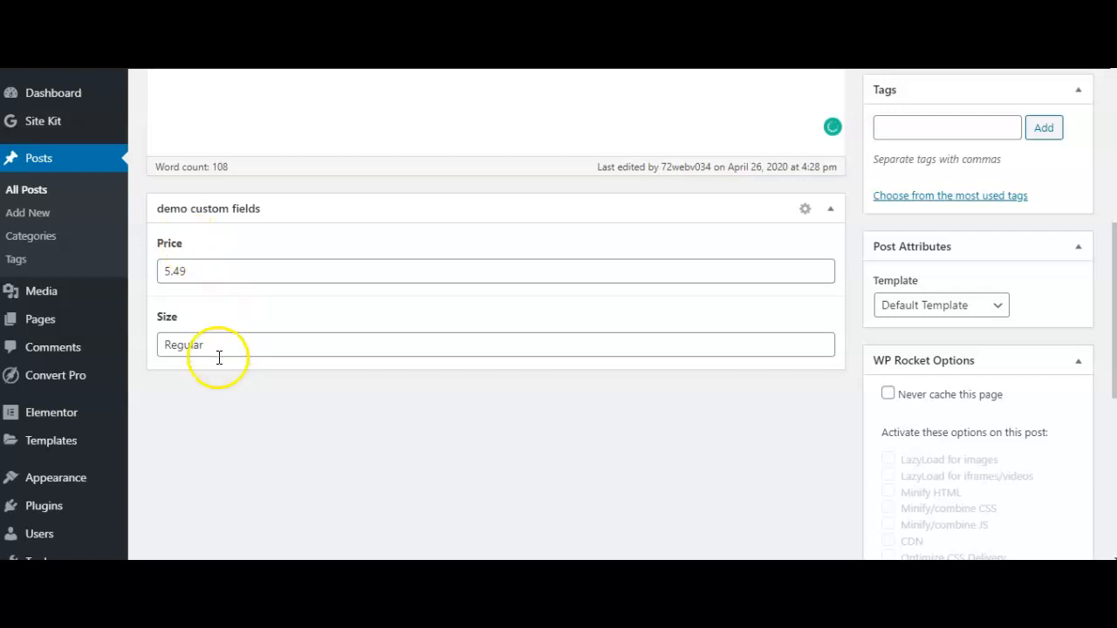
pyautogui.scroll(4, 1094, 248)
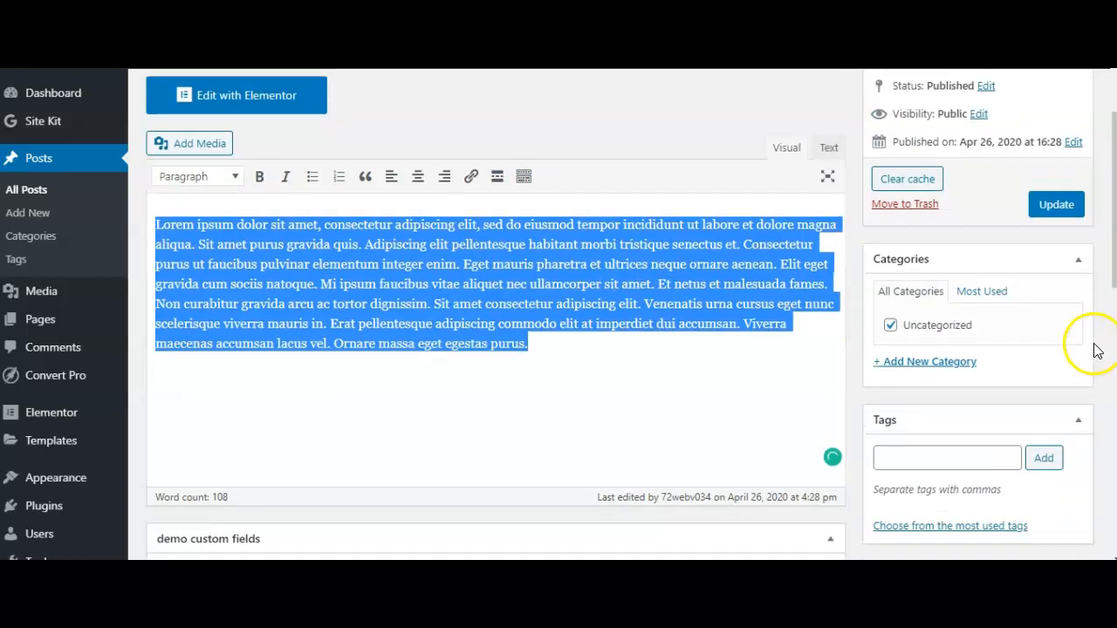
# - Leave the post editor and open the Theme Builder templates page
pyautogui.click(28, 191)
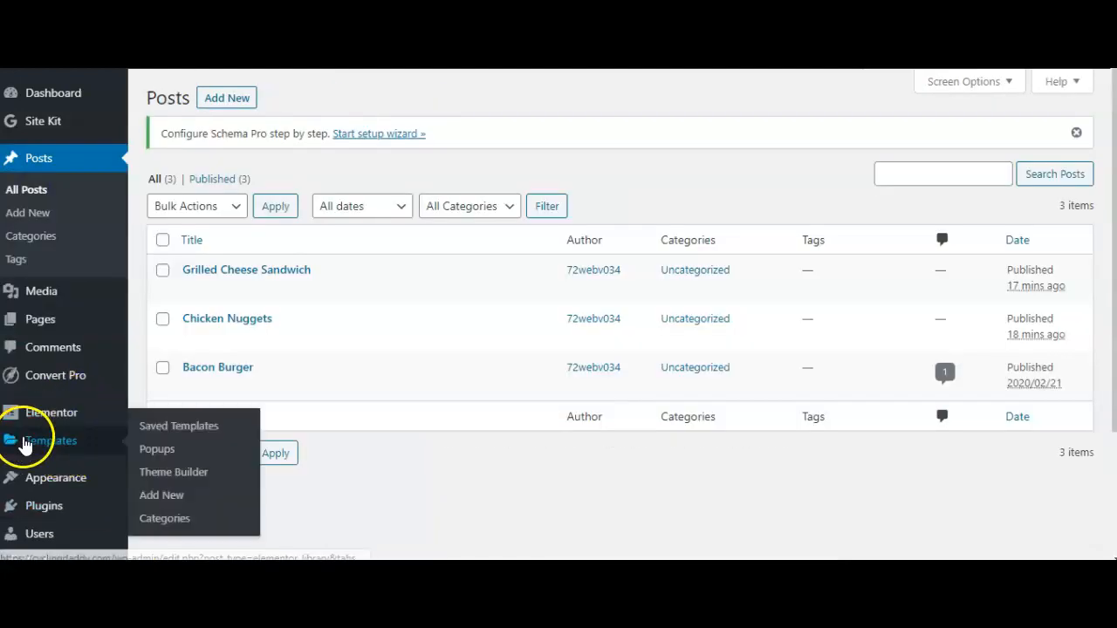
pyautogui.moveTo(63, 447)
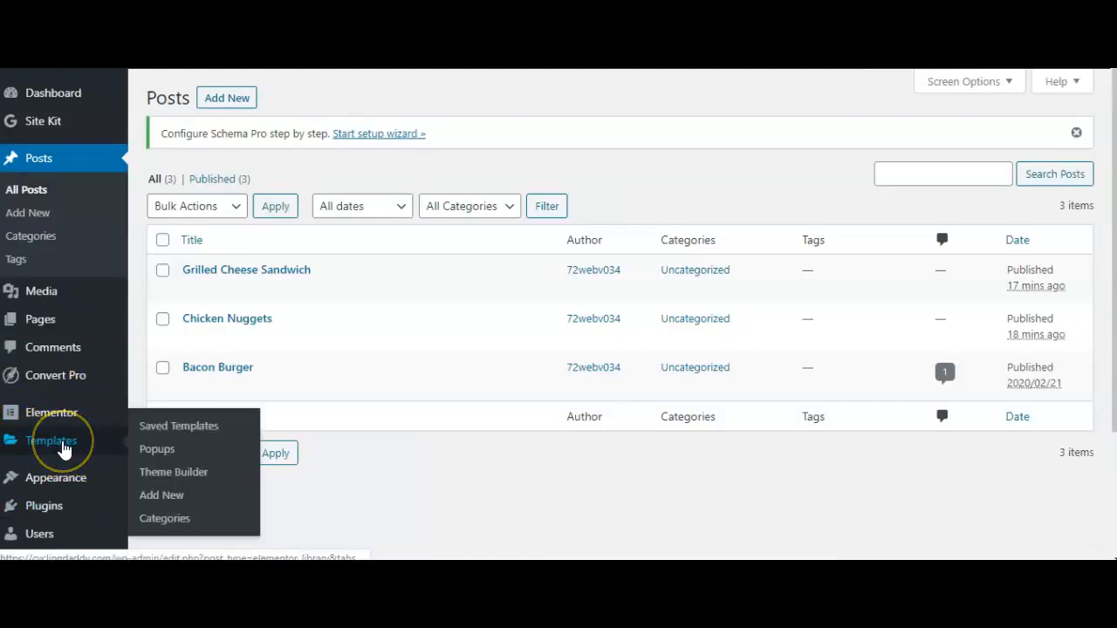
pyautogui.scroll(-1, 63, 447)
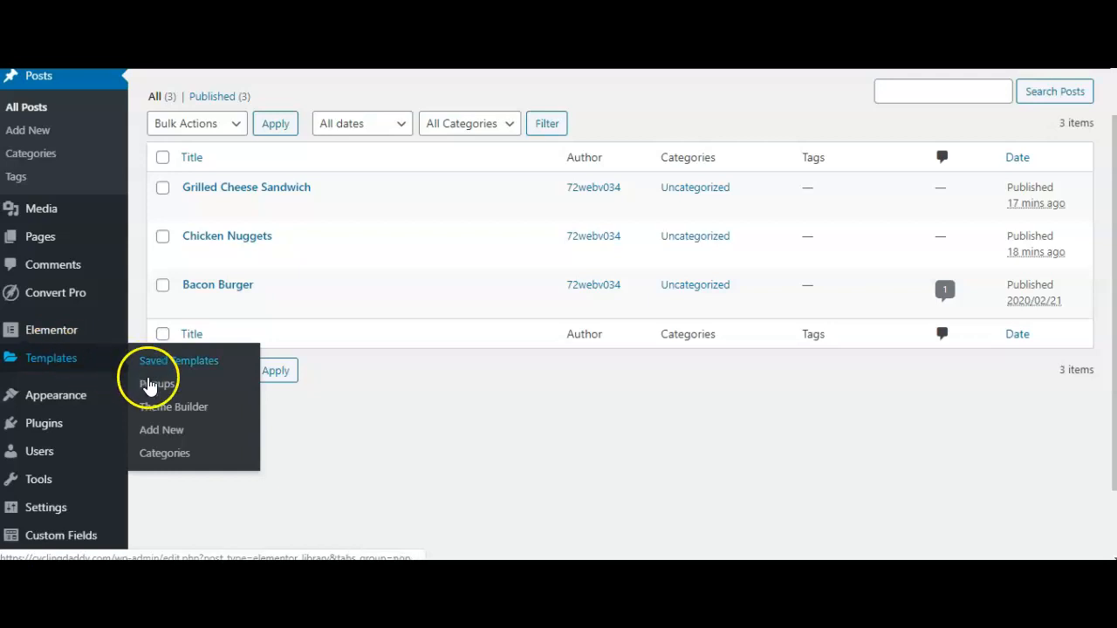
pyautogui.click(162, 413)
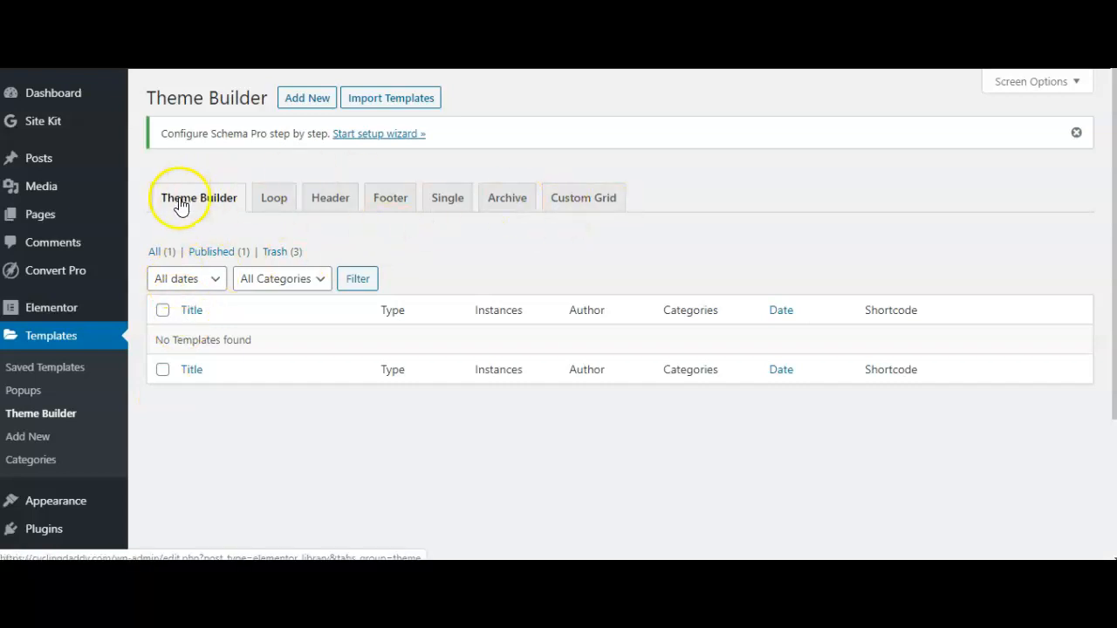
# - Create a new Loop template named "custom post loop" in the Theme Builder
pyautogui.click(274, 198)
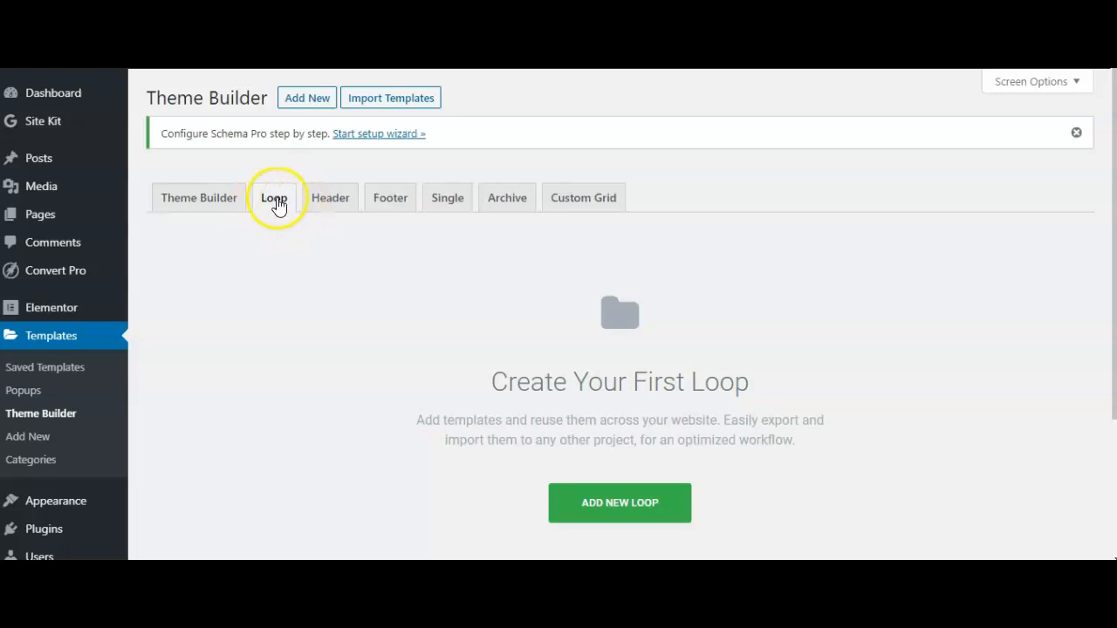
pyautogui.scroll(-1, 275, 207)
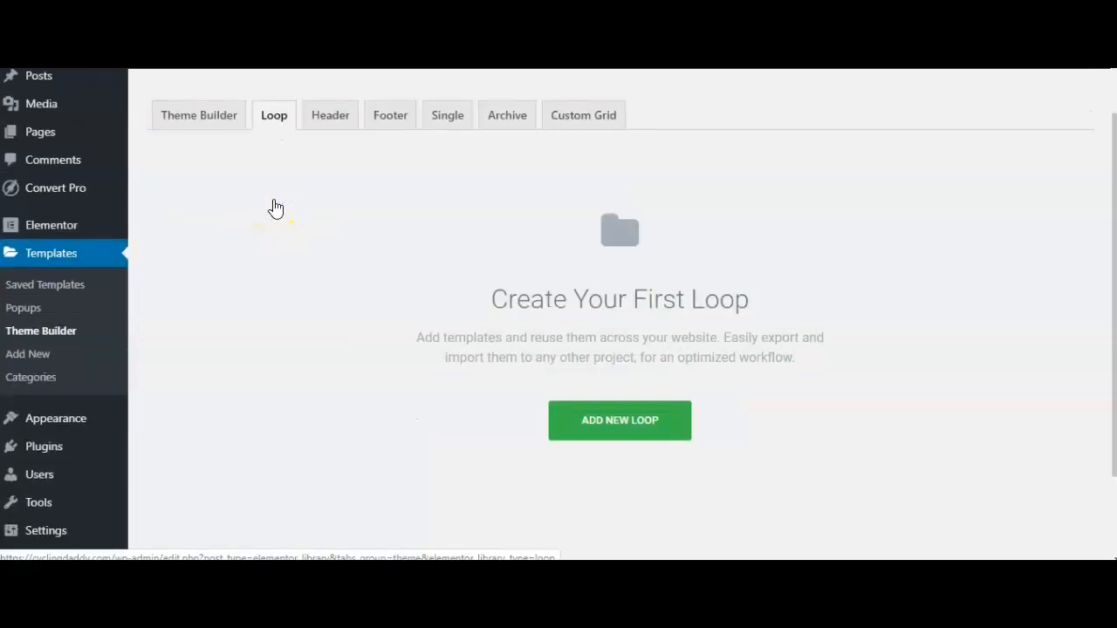
pyautogui.click(616, 423)
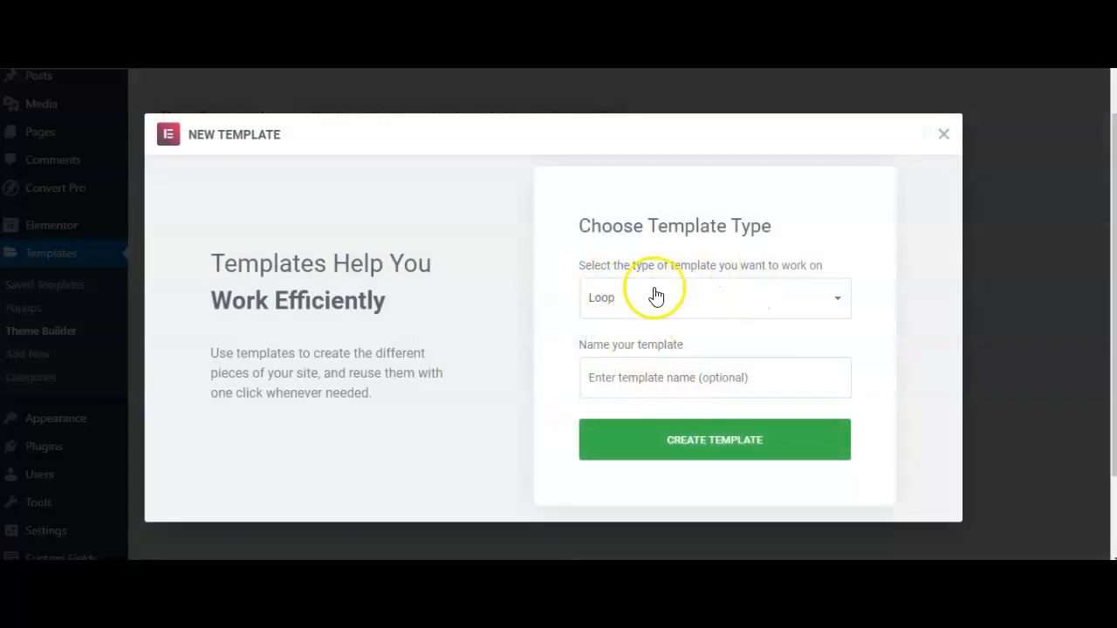
pyautogui.click(630, 379)
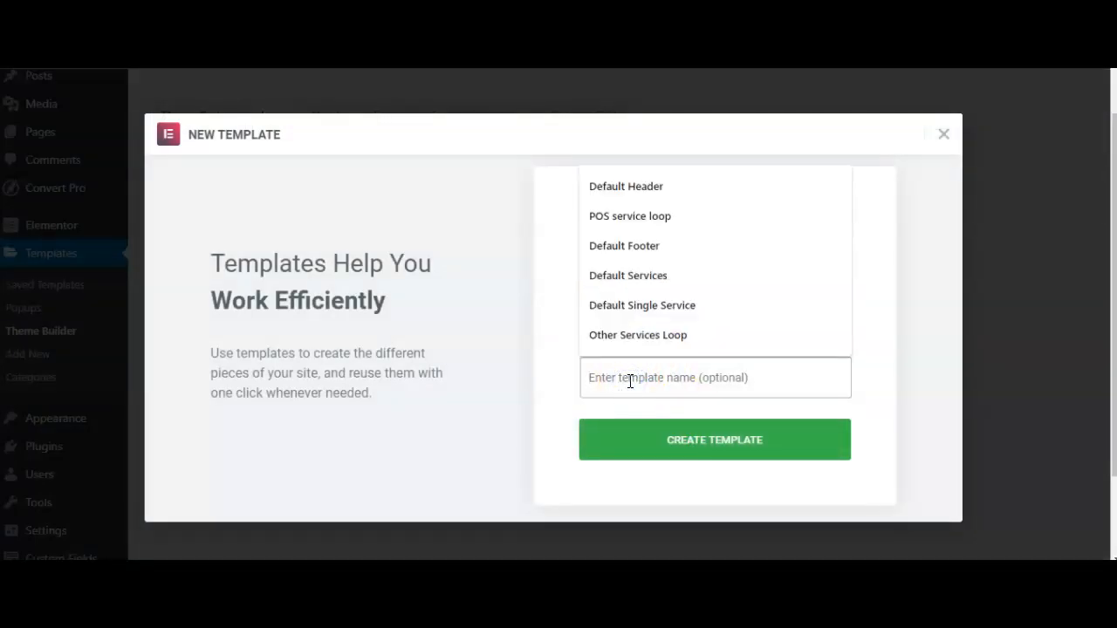
pyautogui.write('Demo')
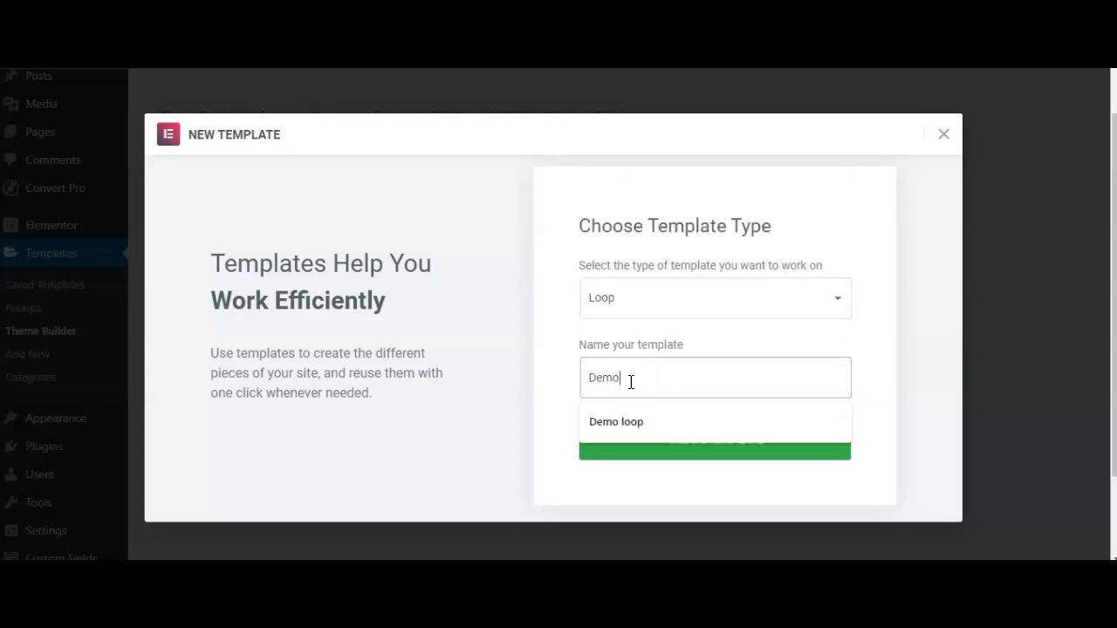
pyautogui.press('BackSpace')
pyautogui.press('BackSpace')
pyautogui.press('BackSpace')
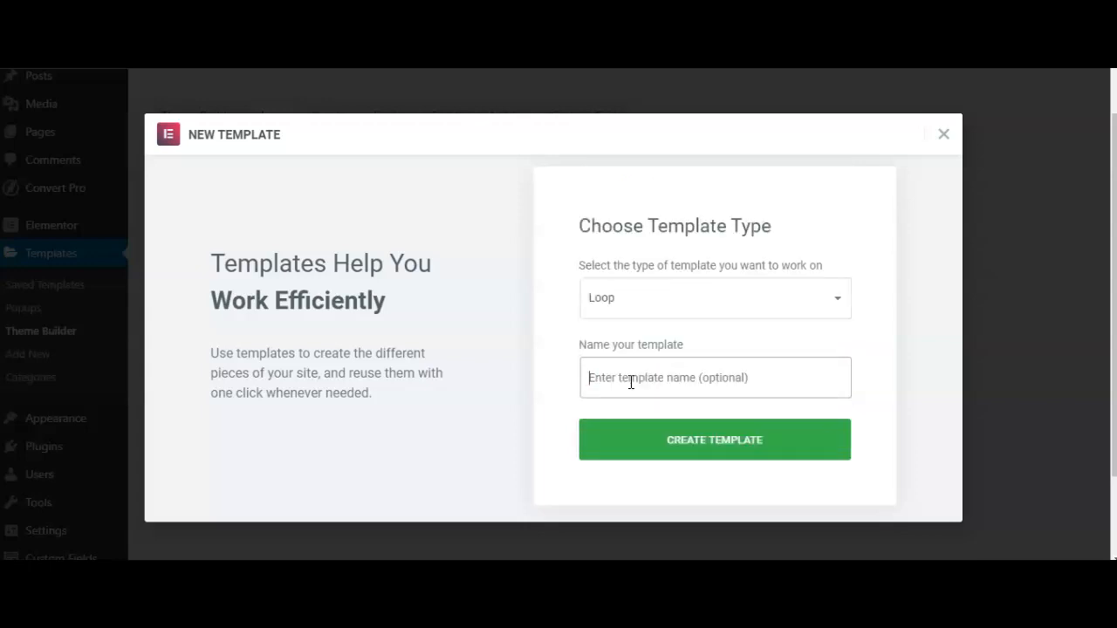
pyautogui.write('Custom')
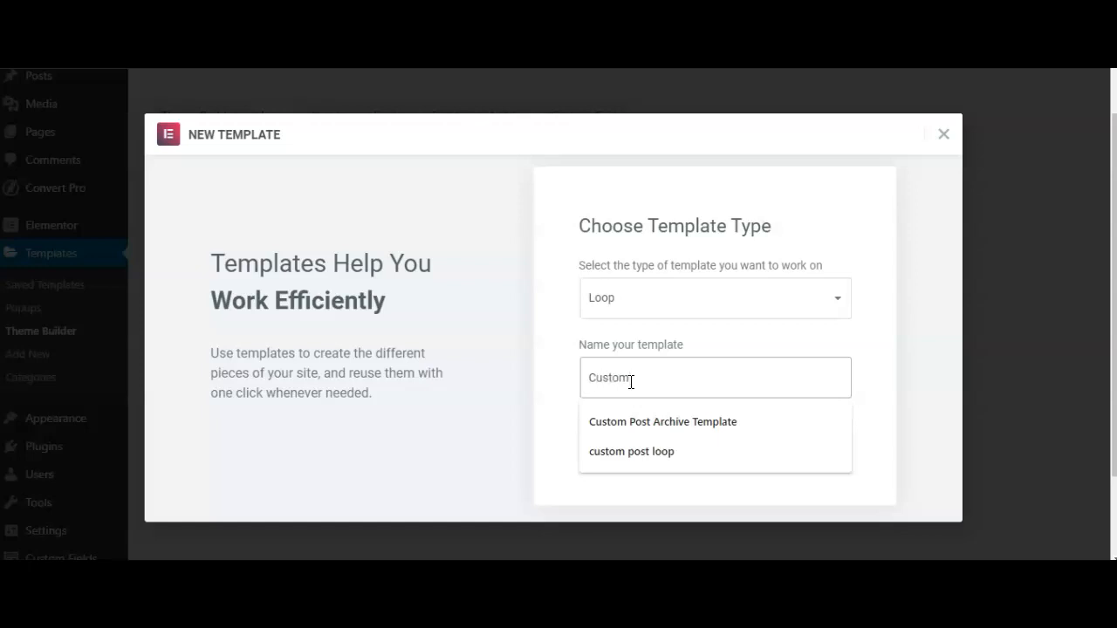
pyautogui.write('loop')
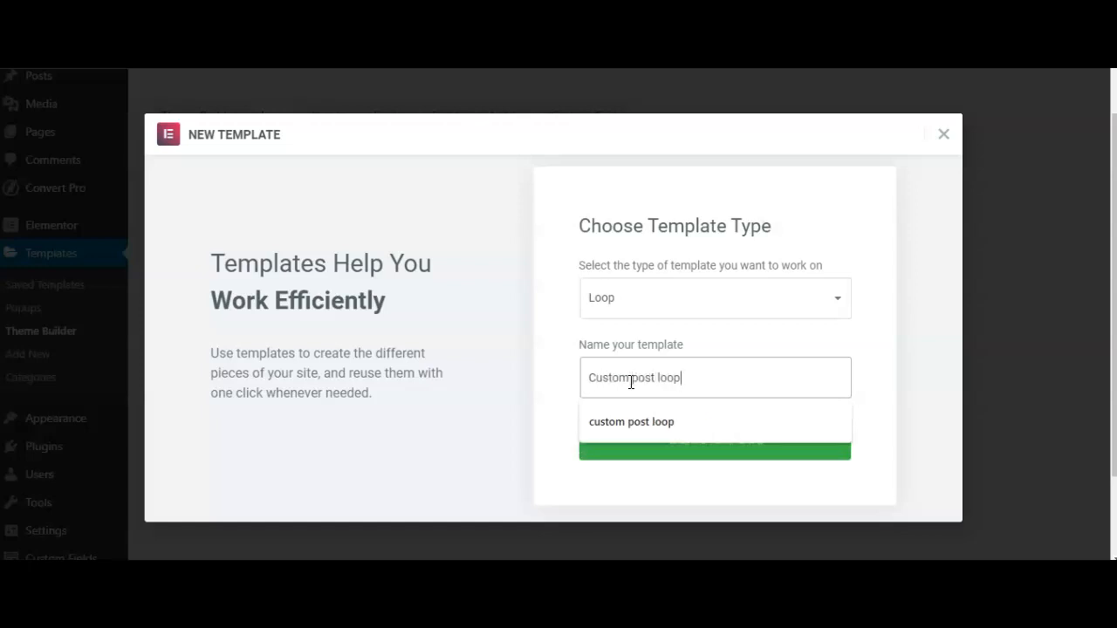
pyautogui.click(641, 416)
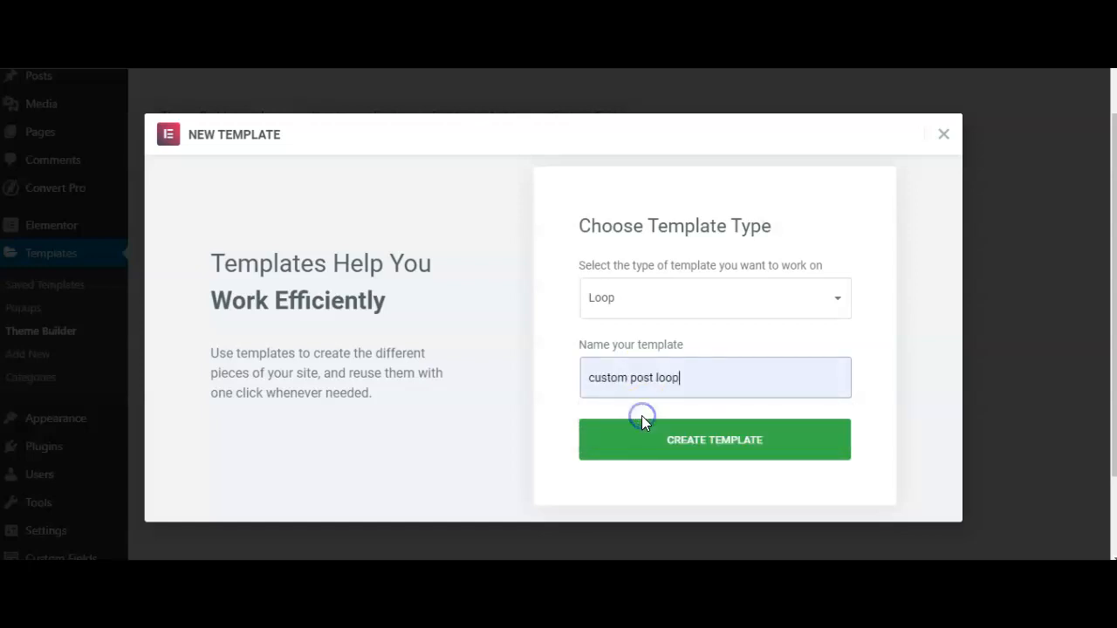
pyautogui.click(707, 448)
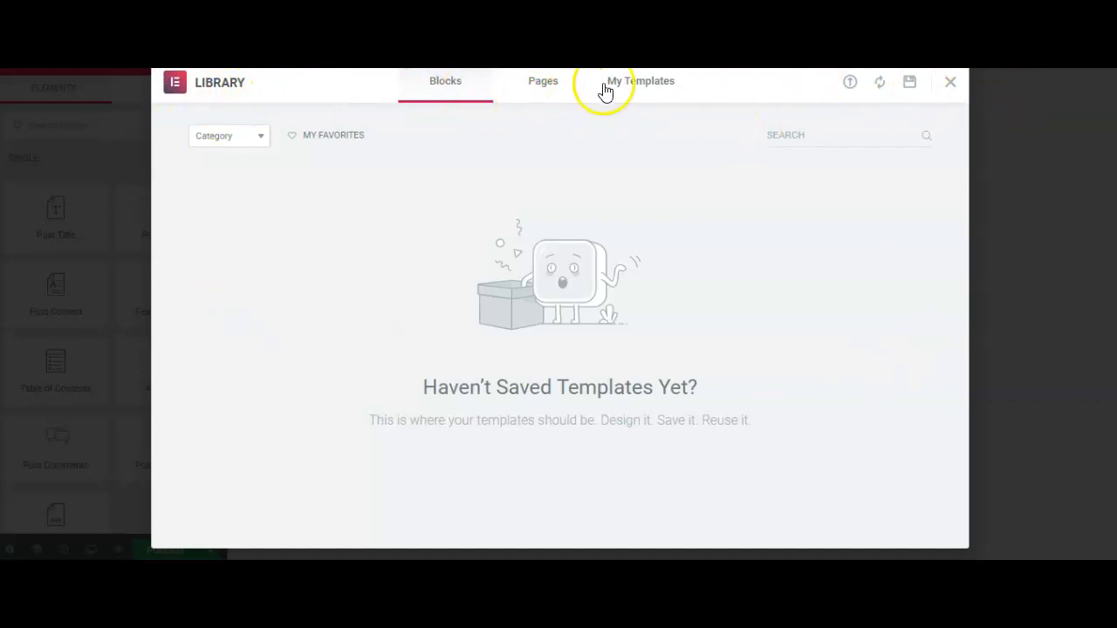
# - Close the template library and add a single-column section to the loop template
pyautogui.click(541, 84)
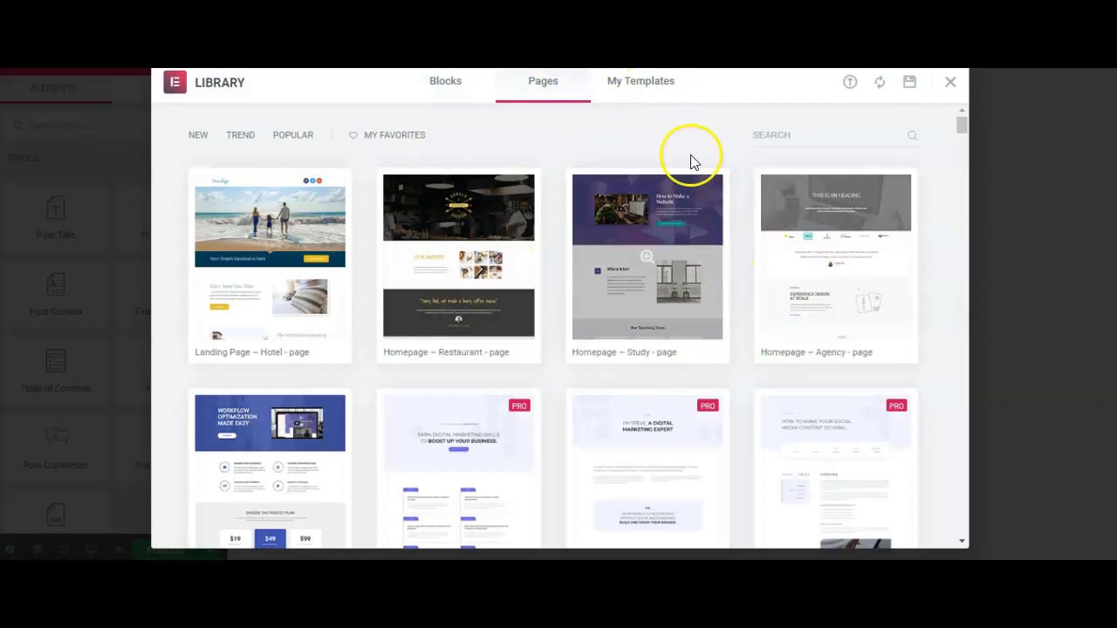
pyautogui.click(953, 84)
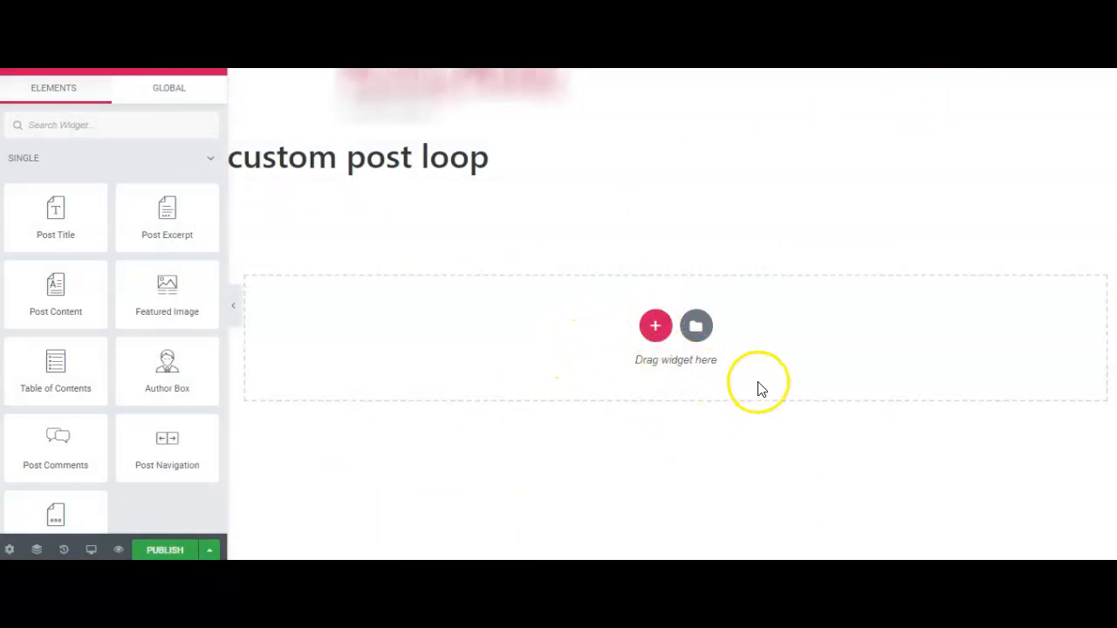
pyautogui.click(655, 328)
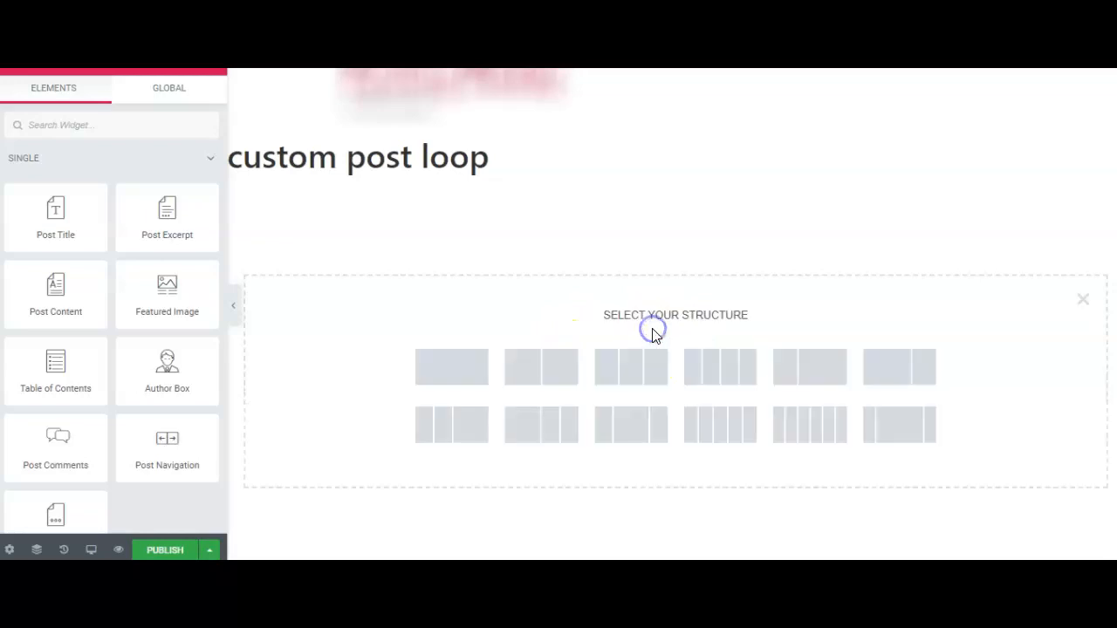
pyautogui.click(460, 384)
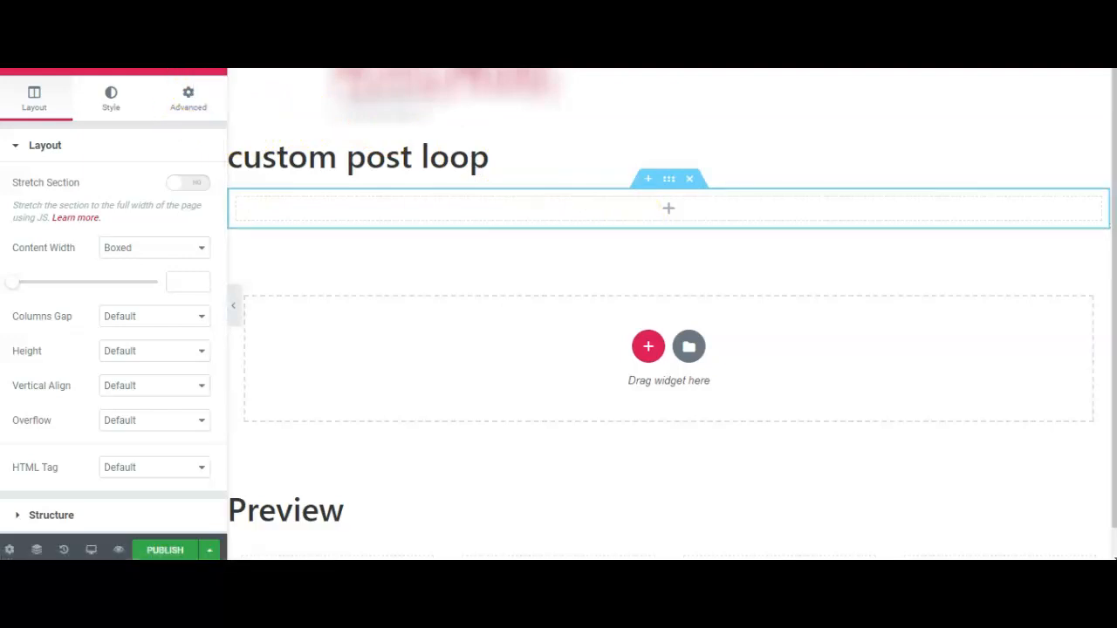
# - Add a Post Title widget to the section, centered and linked to the dynamic Post URL
pyautogui.click(212, 65)
pyautogui.moveTo(35, 212); pyautogui.dragTo(620, 206)
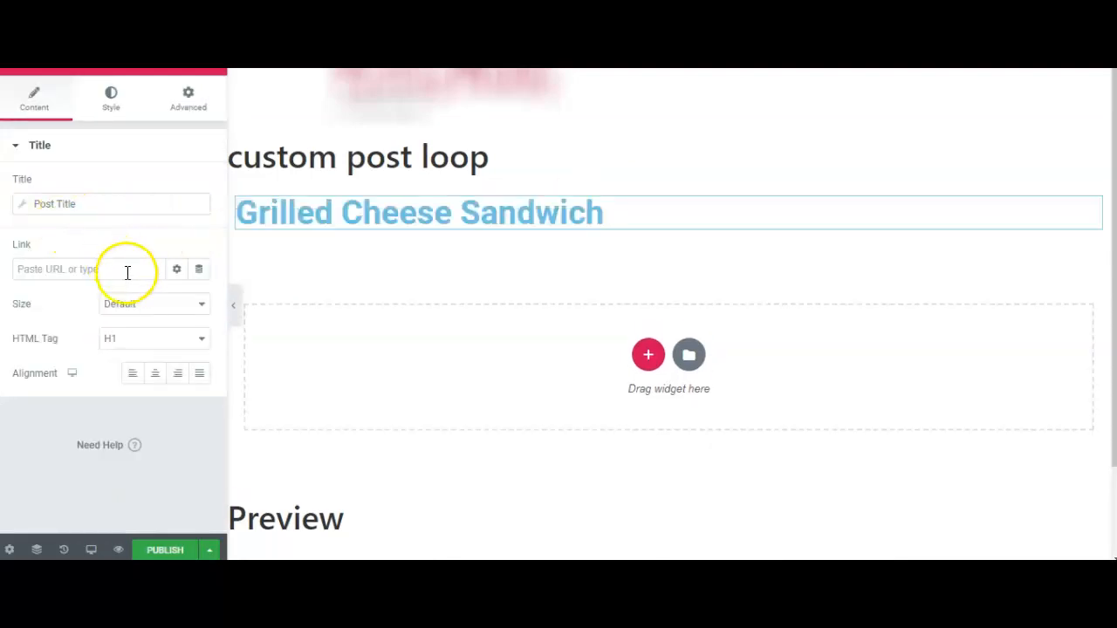
pyautogui.click(200, 270)
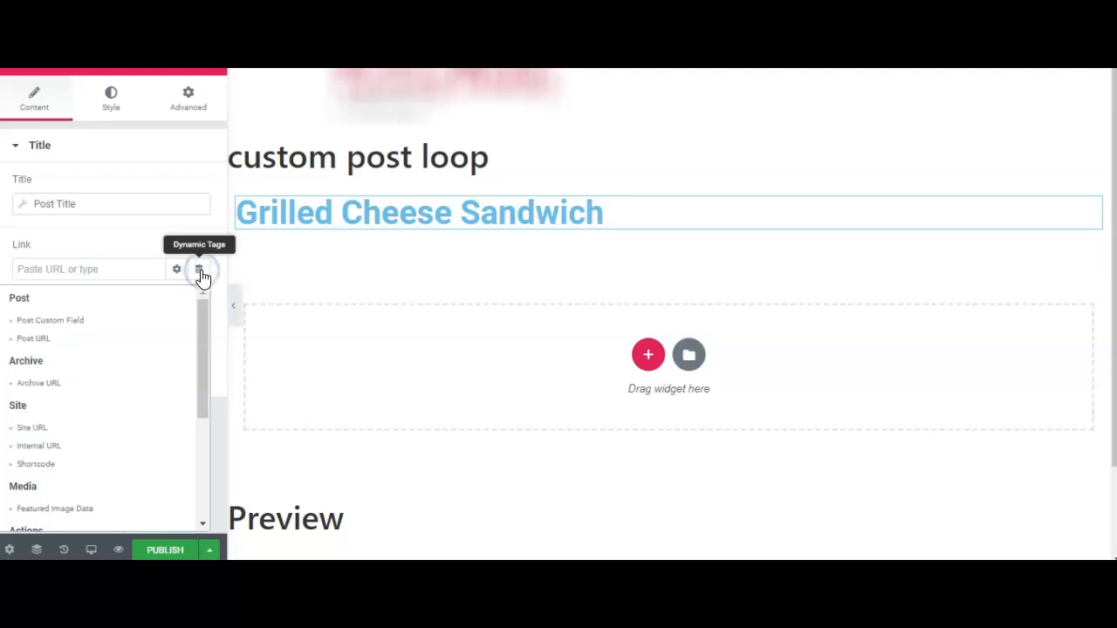
pyautogui.click(34, 339)
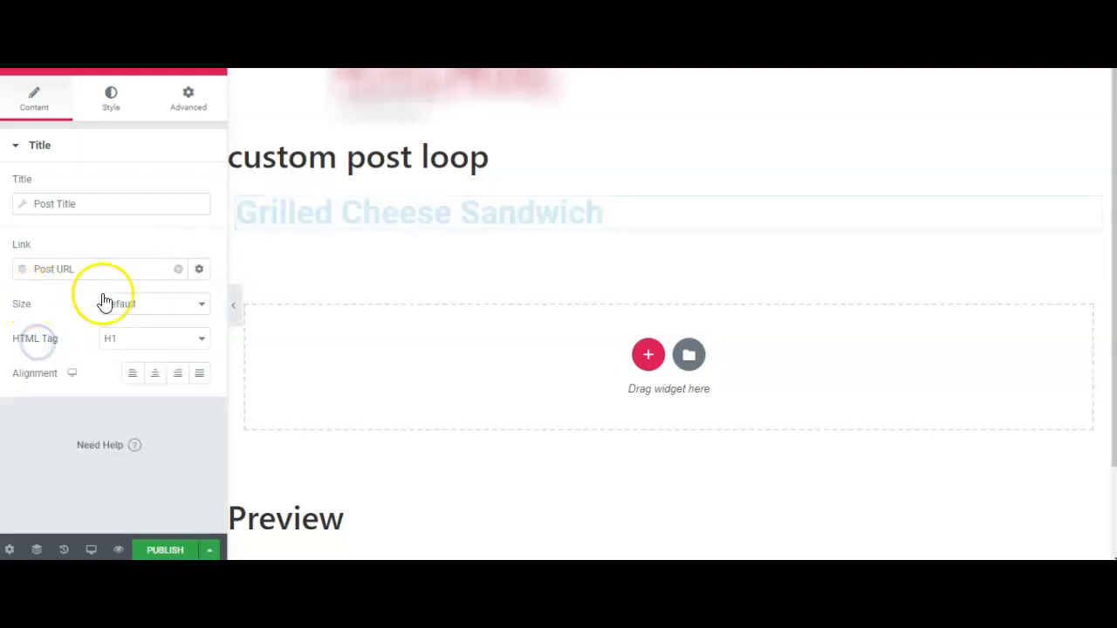
pyautogui.click(153, 375)
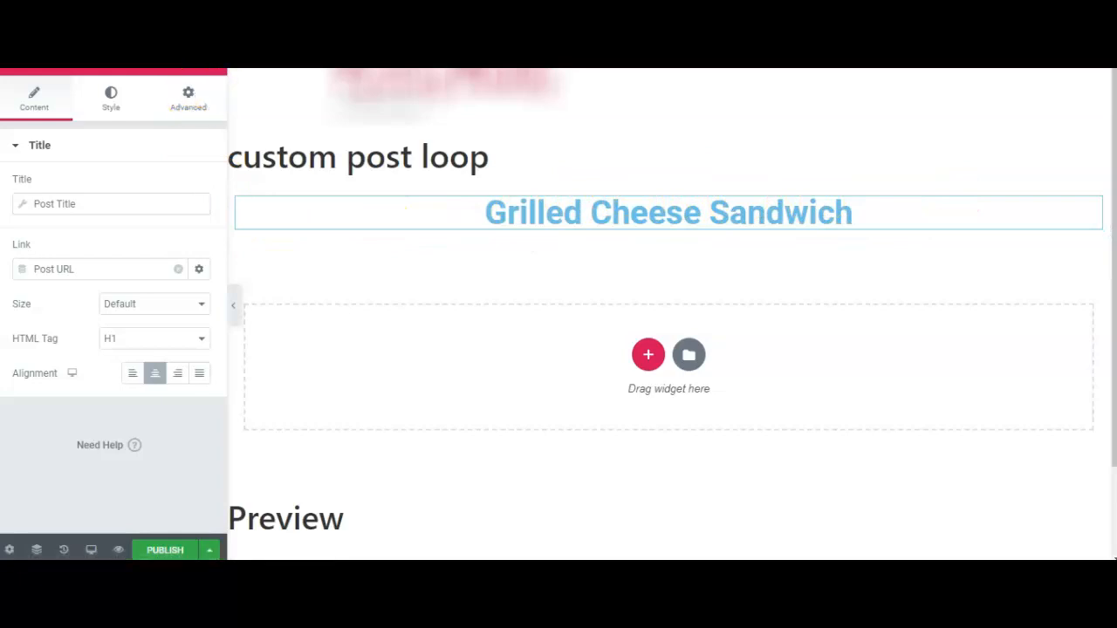
# - Add a Featured Image widget below the post title, with Medium Large image size and center alignment
pyautogui.click(209, 61)
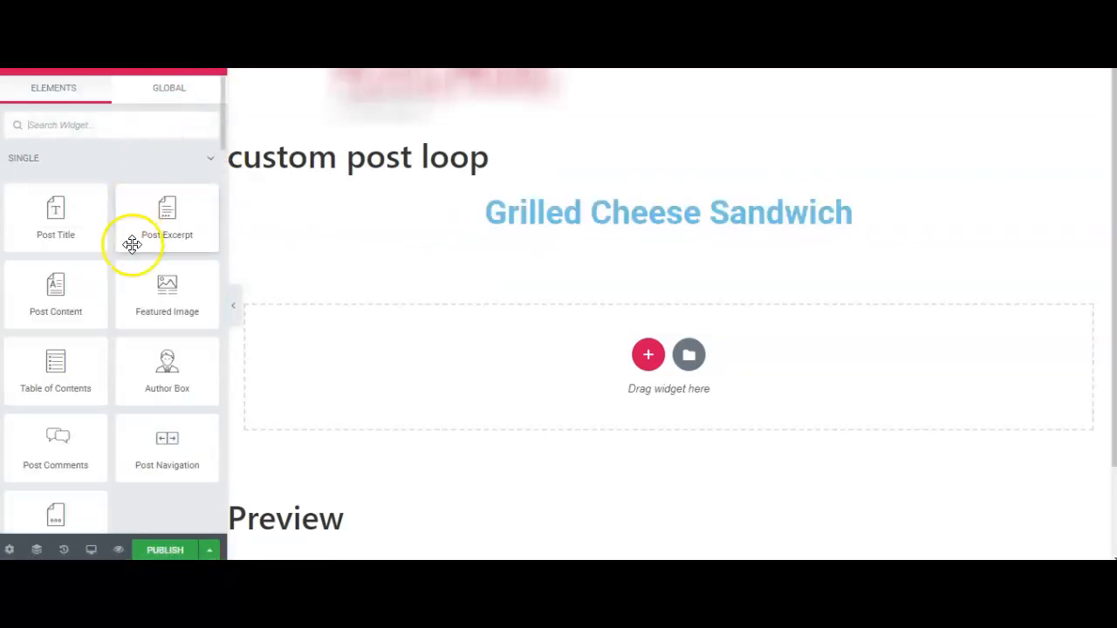
pyautogui.moveTo(180, 299); pyautogui.dragTo(669, 220)
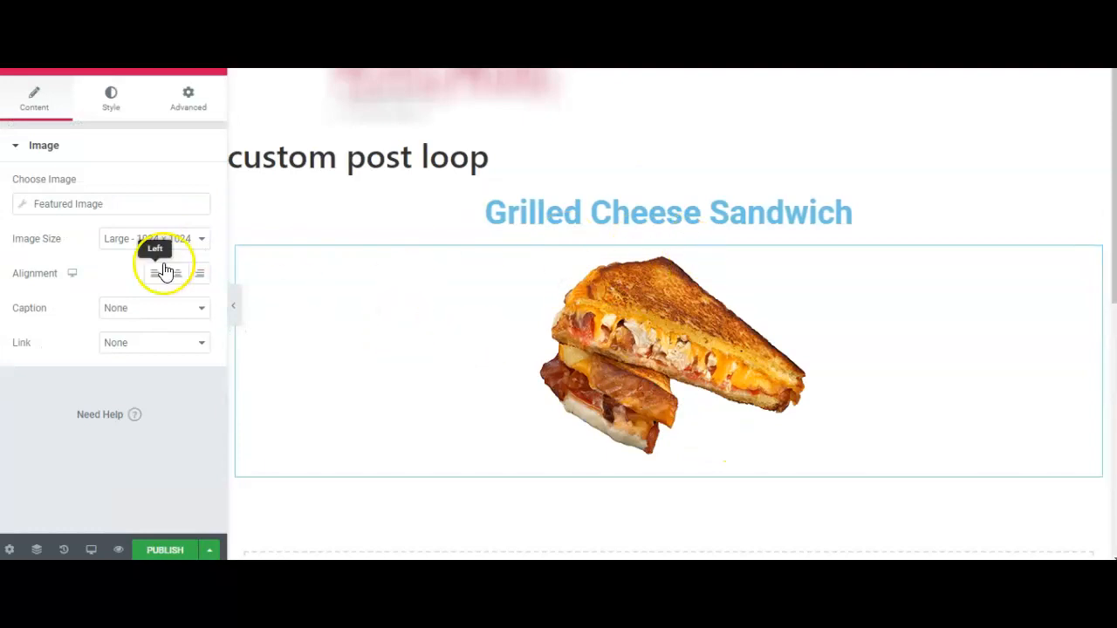
pyautogui.click(135, 244)
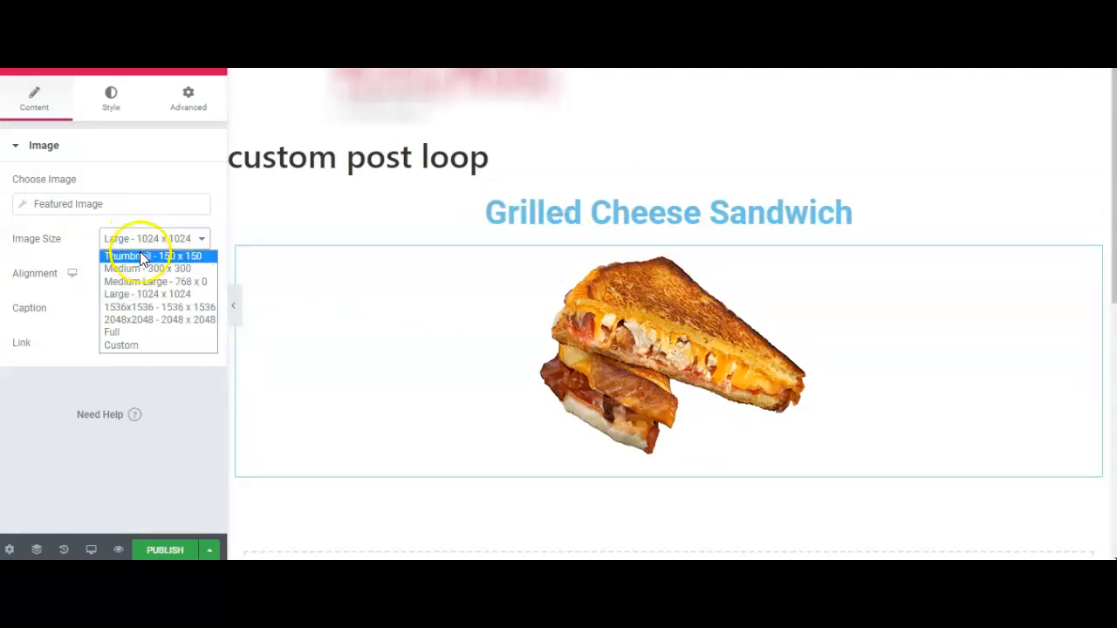
pyautogui.click(145, 282)
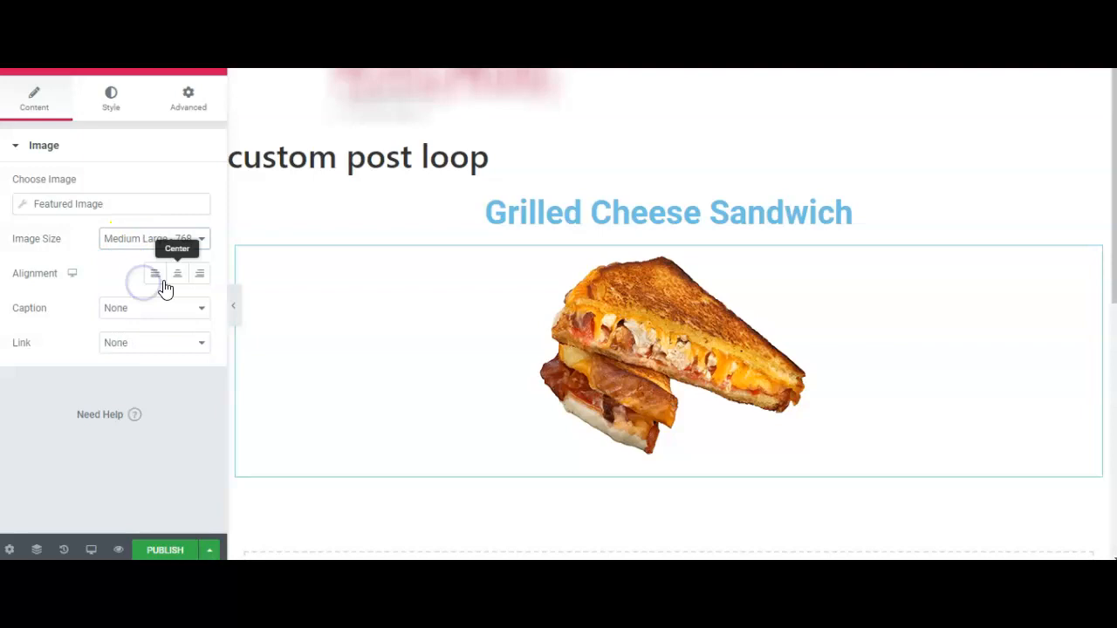
pyautogui.click(142, 241)
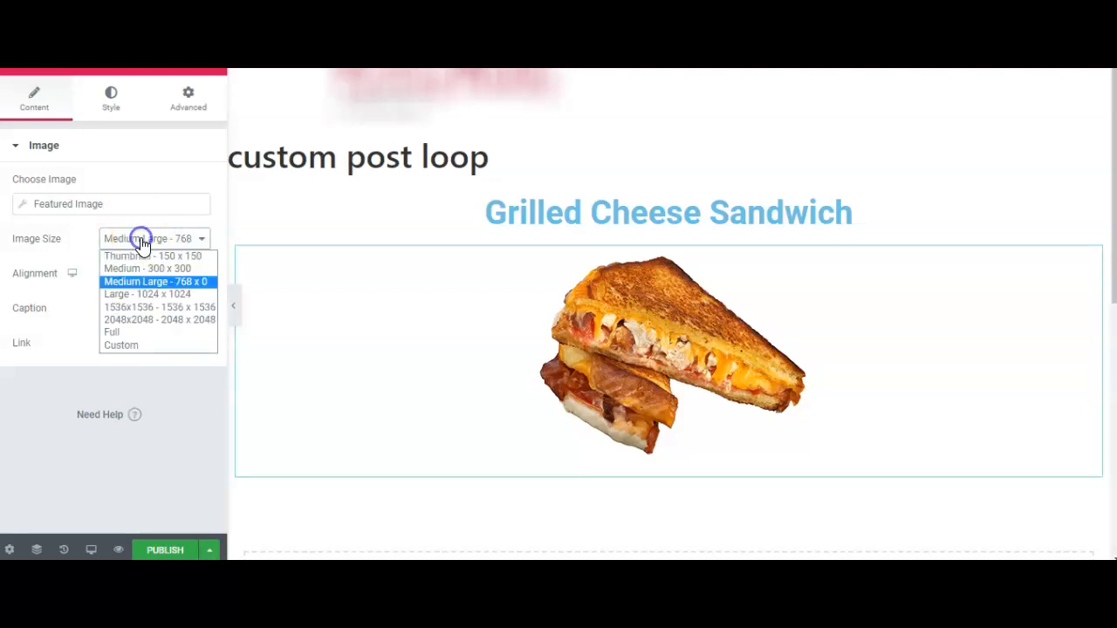
pyautogui.click(142, 243)
pyautogui.click(180, 277)
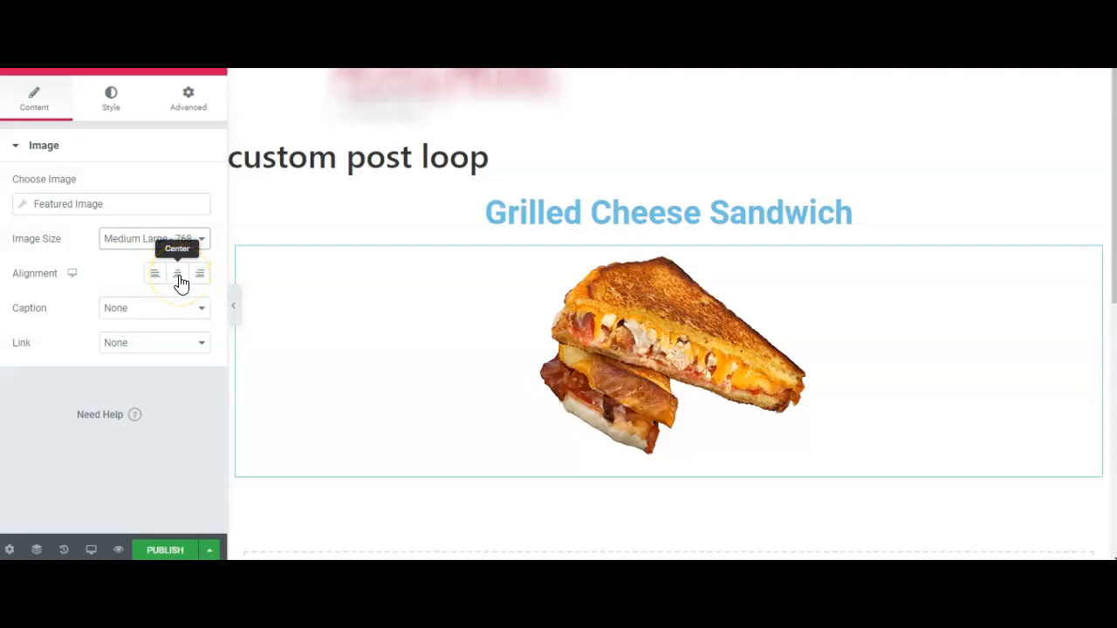
pyautogui.click(180, 277)
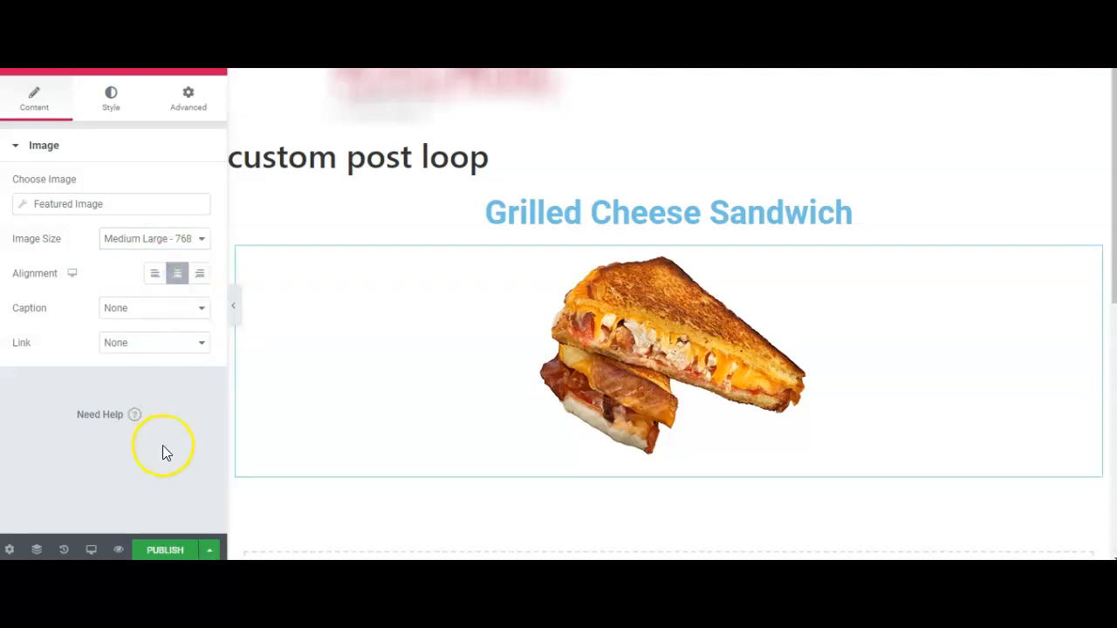
# - Link the featured image to a Custom URL using the dynamic Post URL tag
pyautogui.click(148, 349)
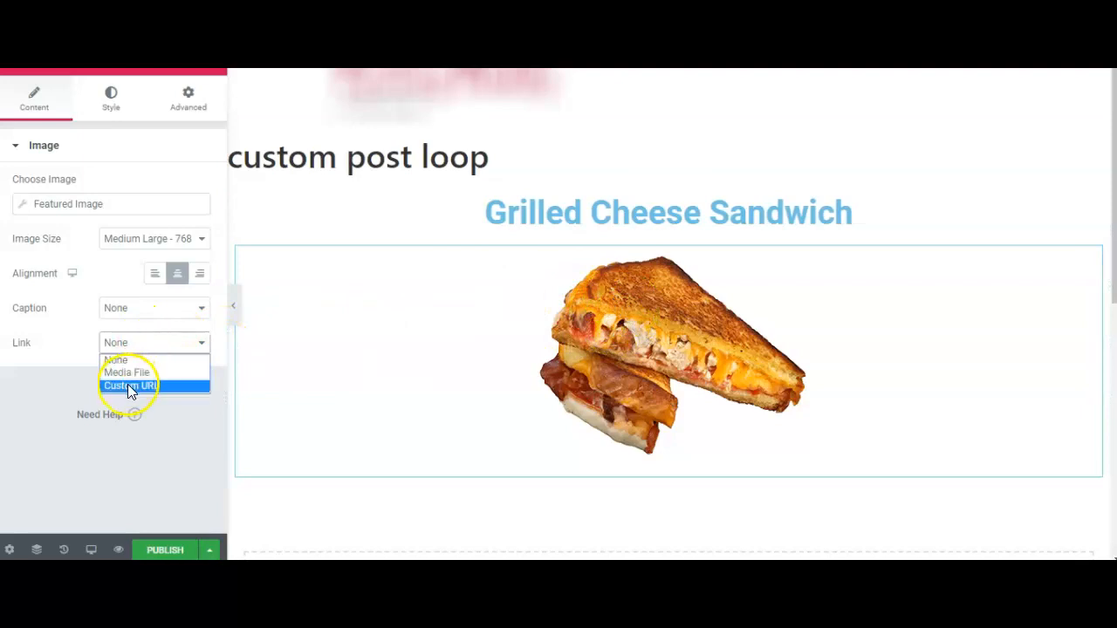
pyautogui.click(128, 384)
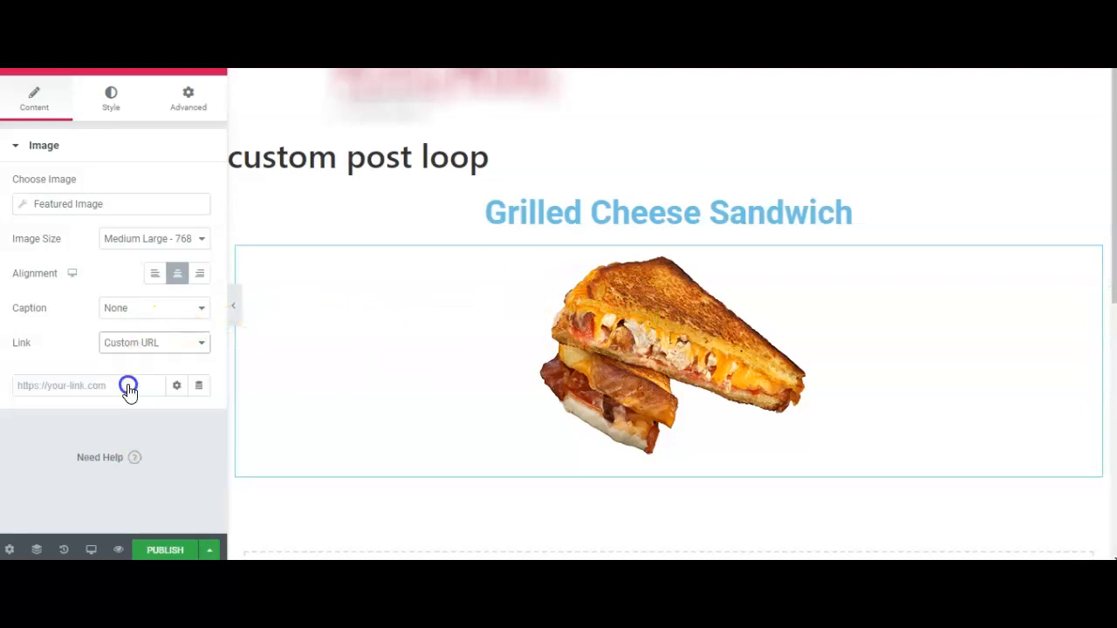
pyautogui.click(199, 387)
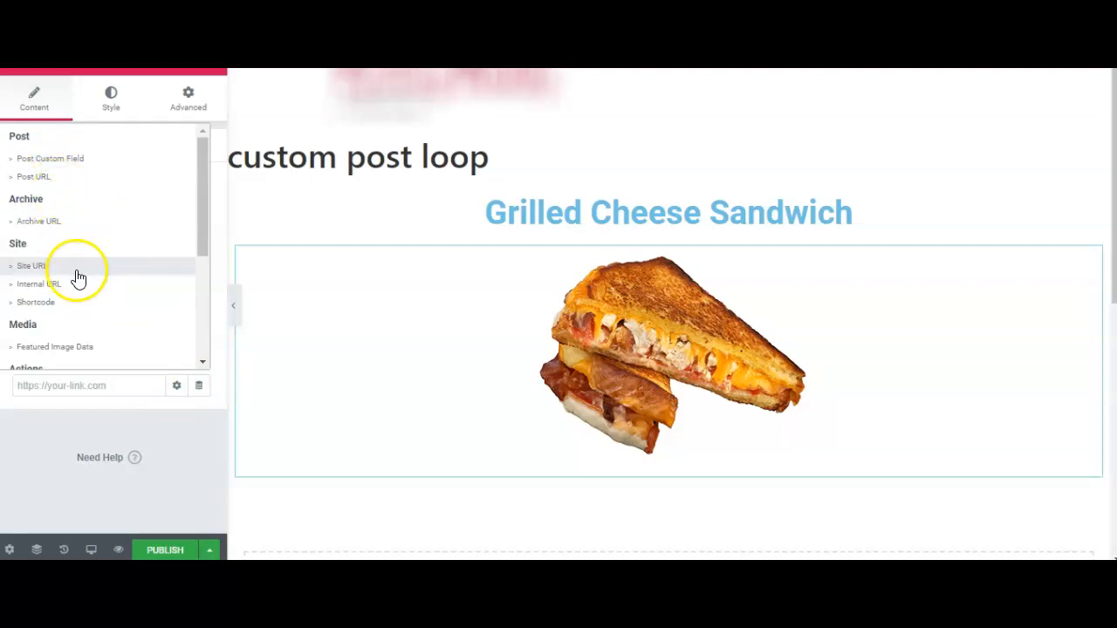
pyautogui.click(35, 177)
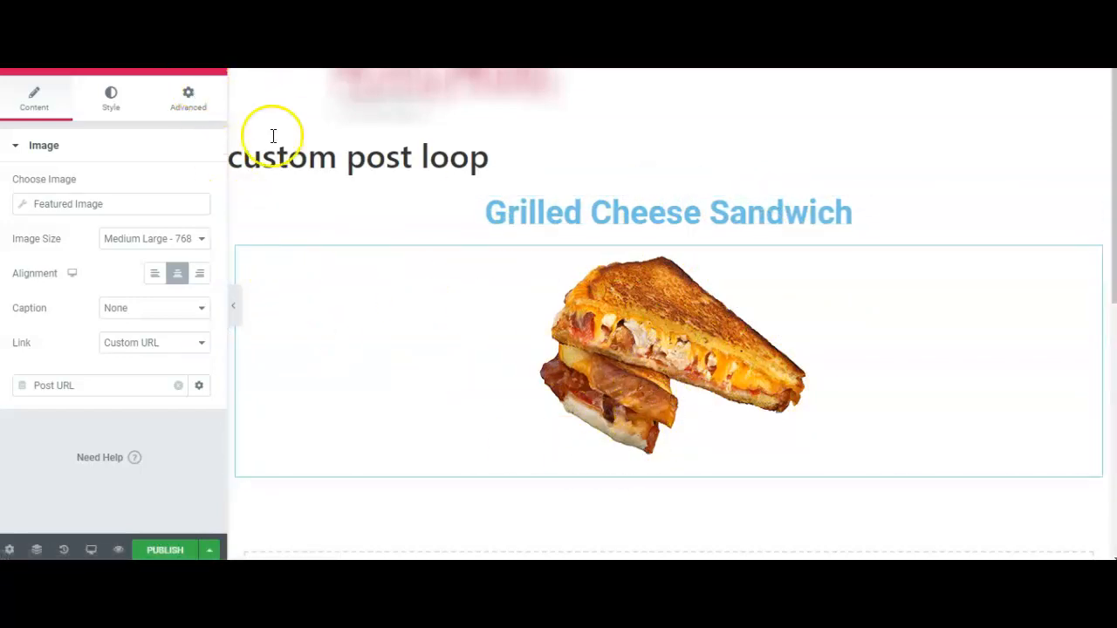
# - Find the Text Editor widget by searching for "text" and add it below the featured image
pyautogui.click(212, 61)
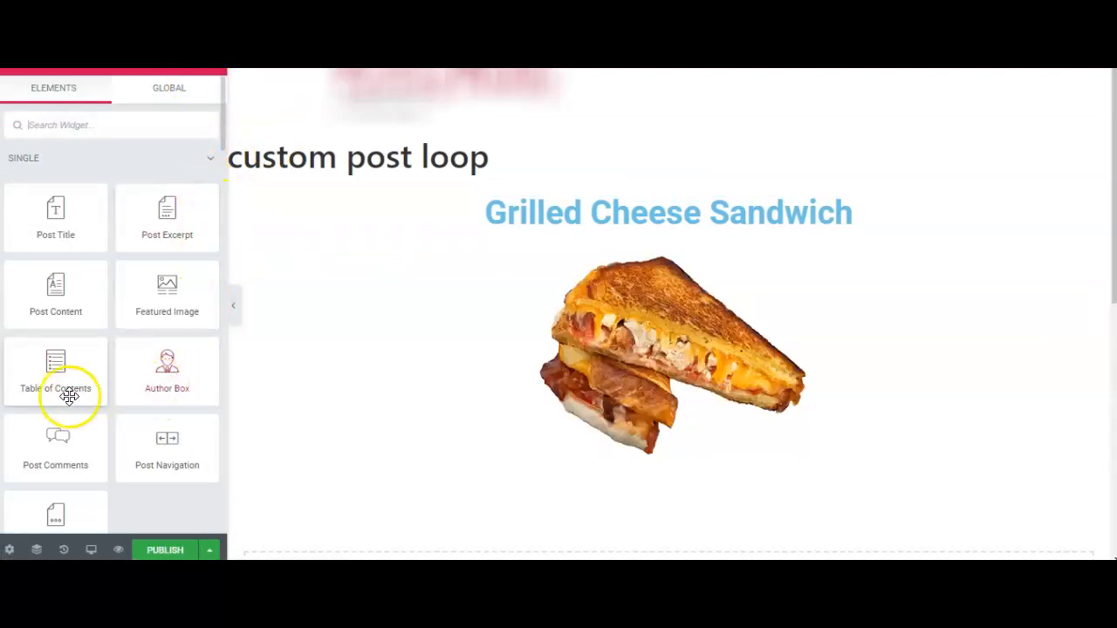
pyautogui.scroll(-1, 129, 299)
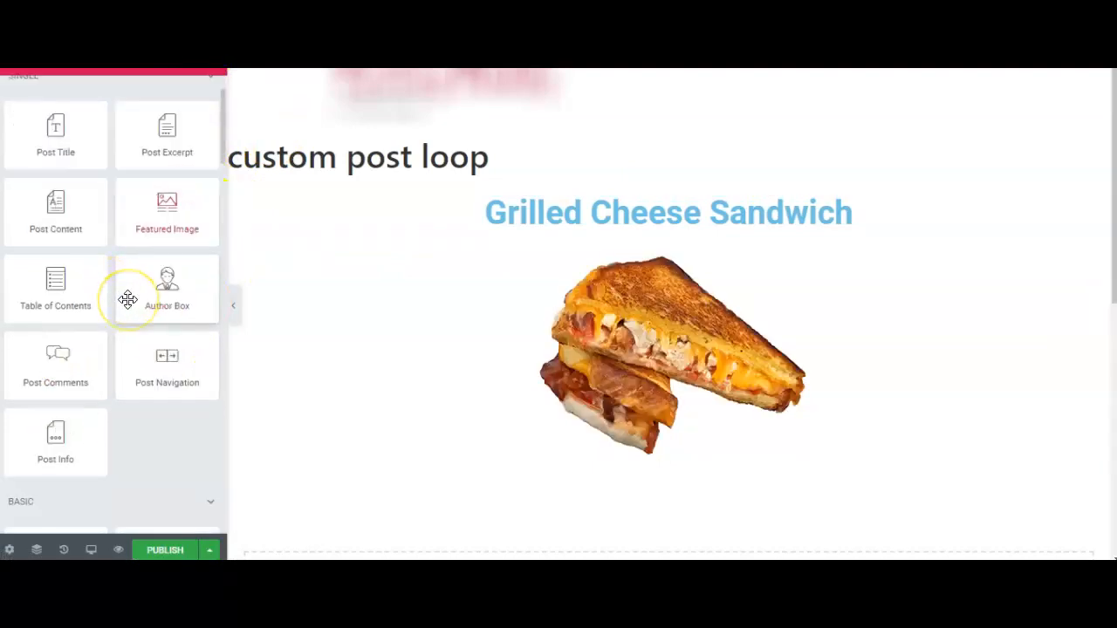
pyautogui.scroll(1, 128, 299)
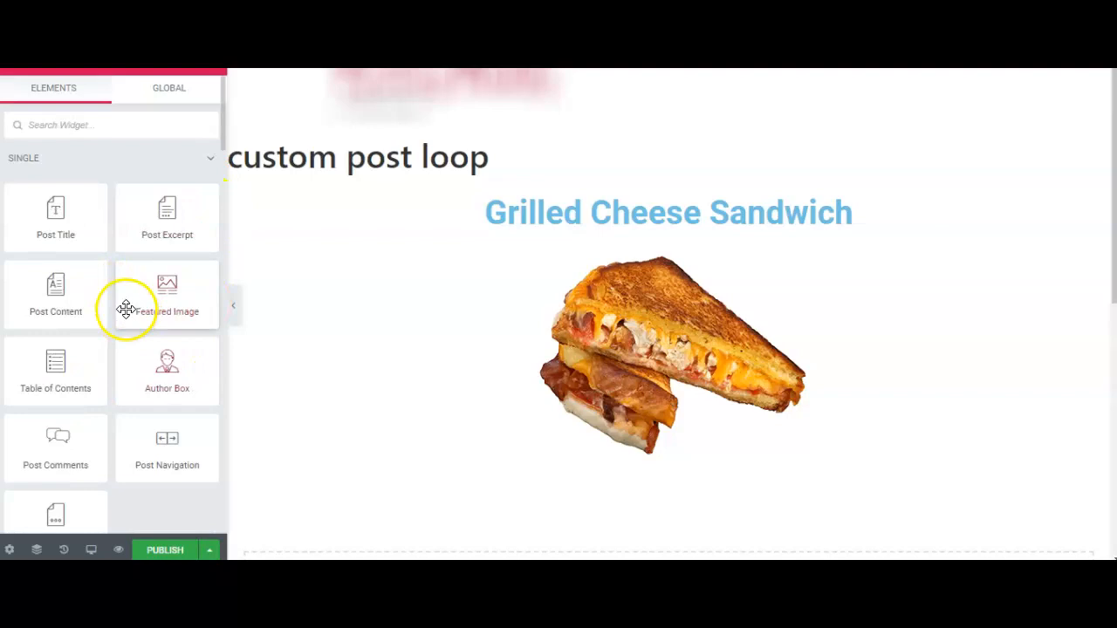
pyautogui.click(109, 124)
pyautogui.write('text')
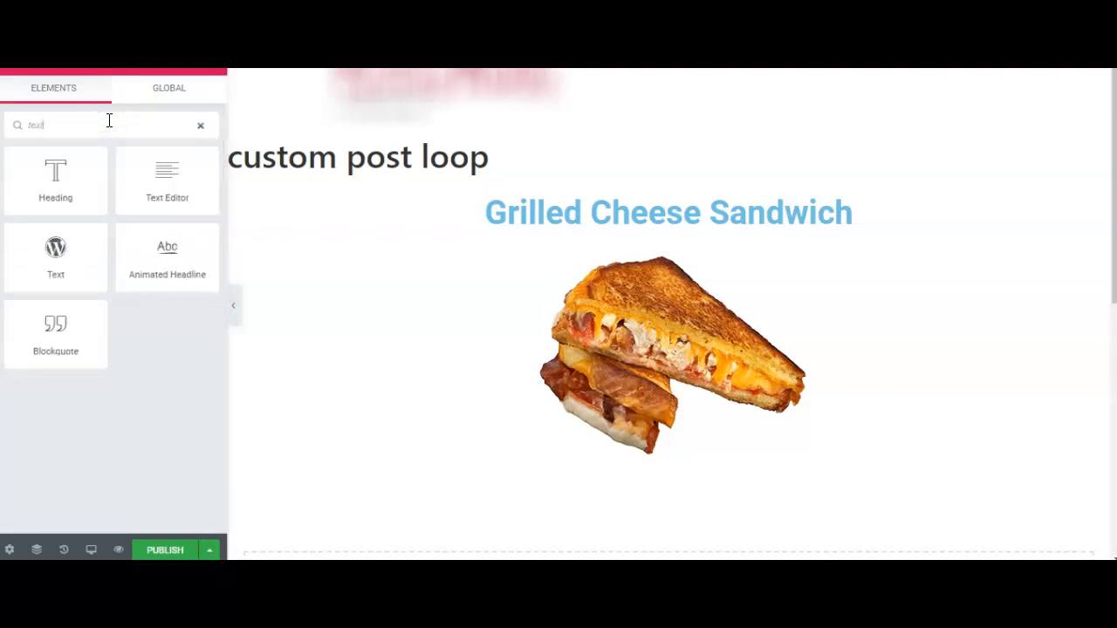
pyautogui.moveTo(175, 180); pyautogui.dragTo(643, 424)
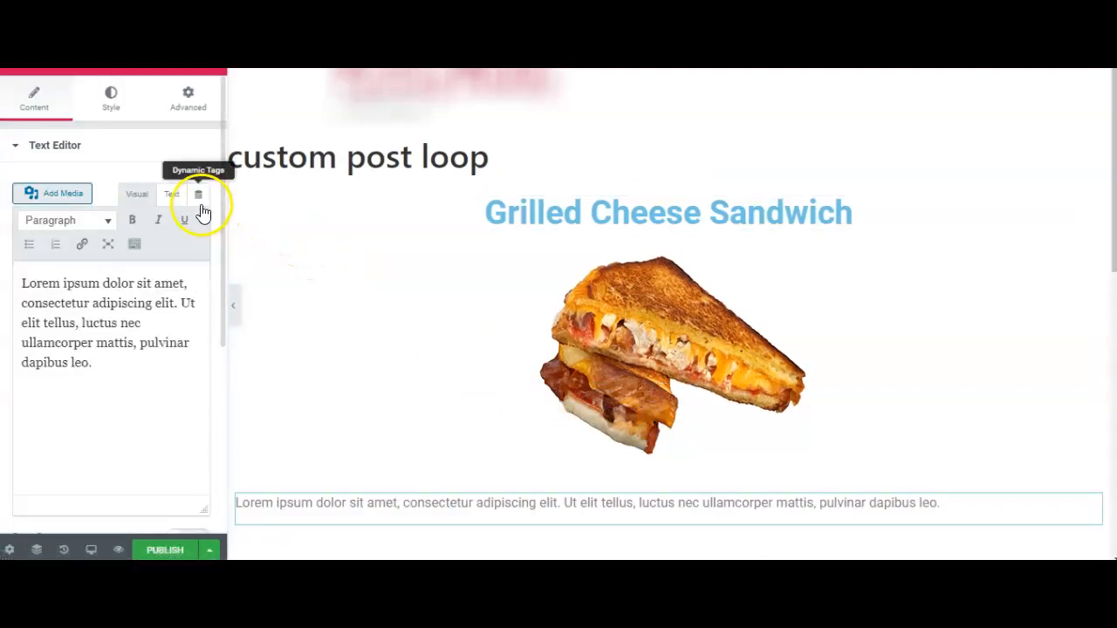
# - Replace the text widget's placeholder content with the dynamic Post Summary tag
pyautogui.click(199, 197)
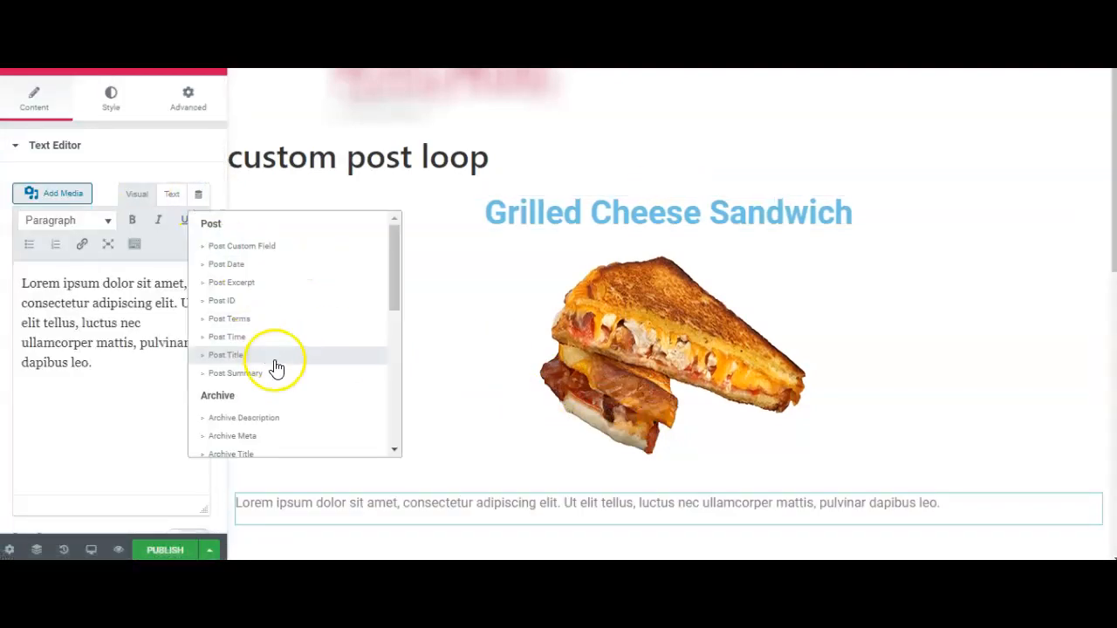
pyautogui.click(241, 375)
pyautogui.scroll(-3, 393, 323)
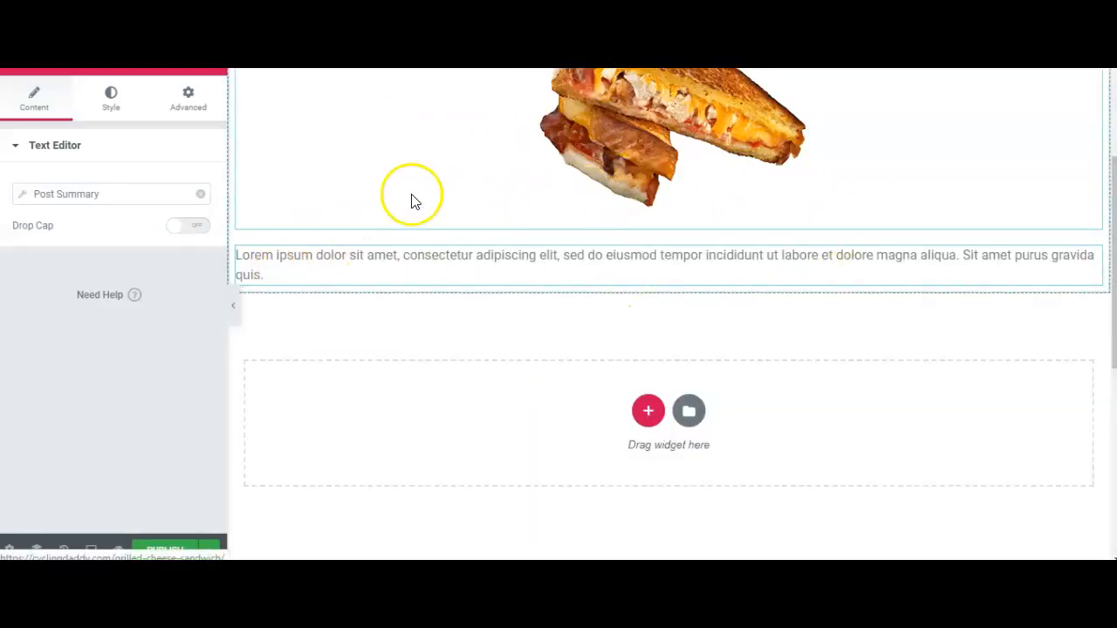
pyautogui.scroll(1, 408, 197)
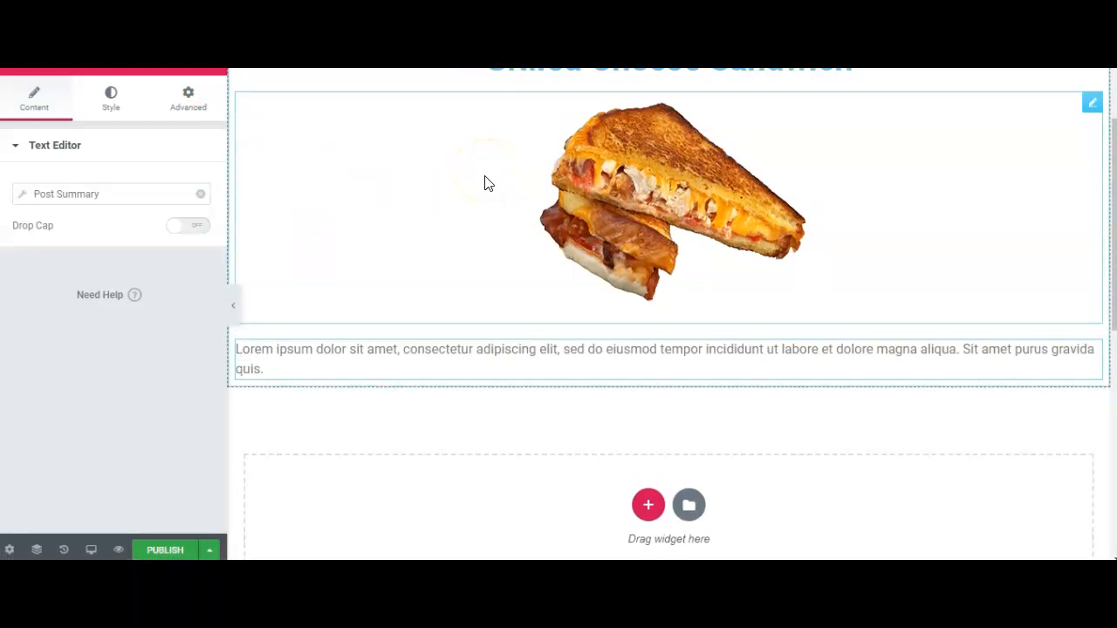
pyautogui.scroll(1, 485, 183)
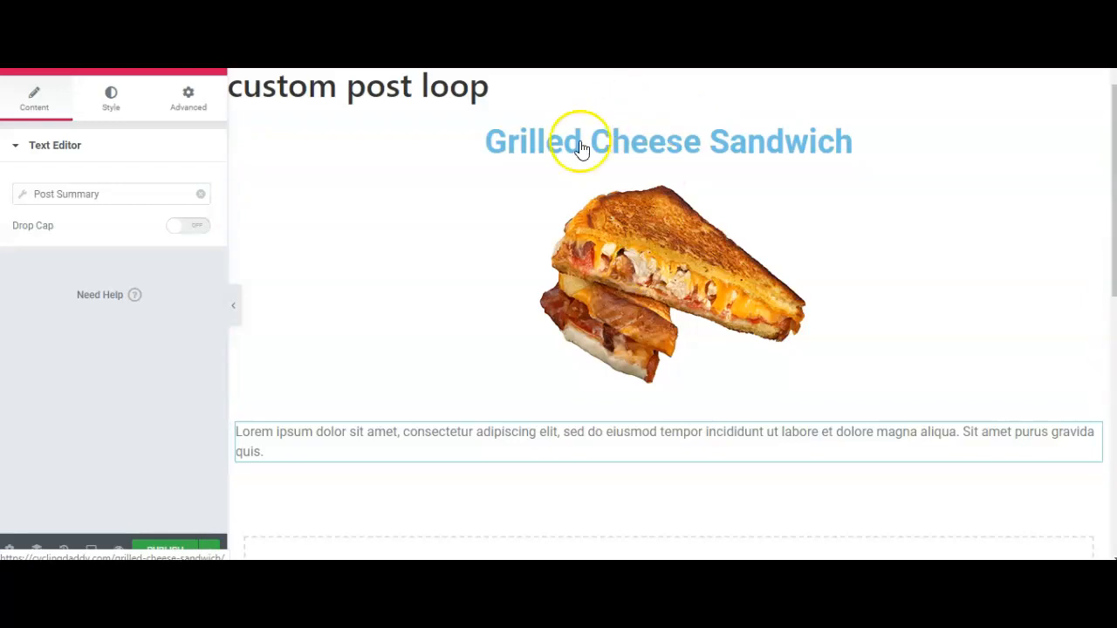
# - Add a two-column inner section below the post summary and place a Text Editor widget in its first column
pyautogui.click(206, 74)
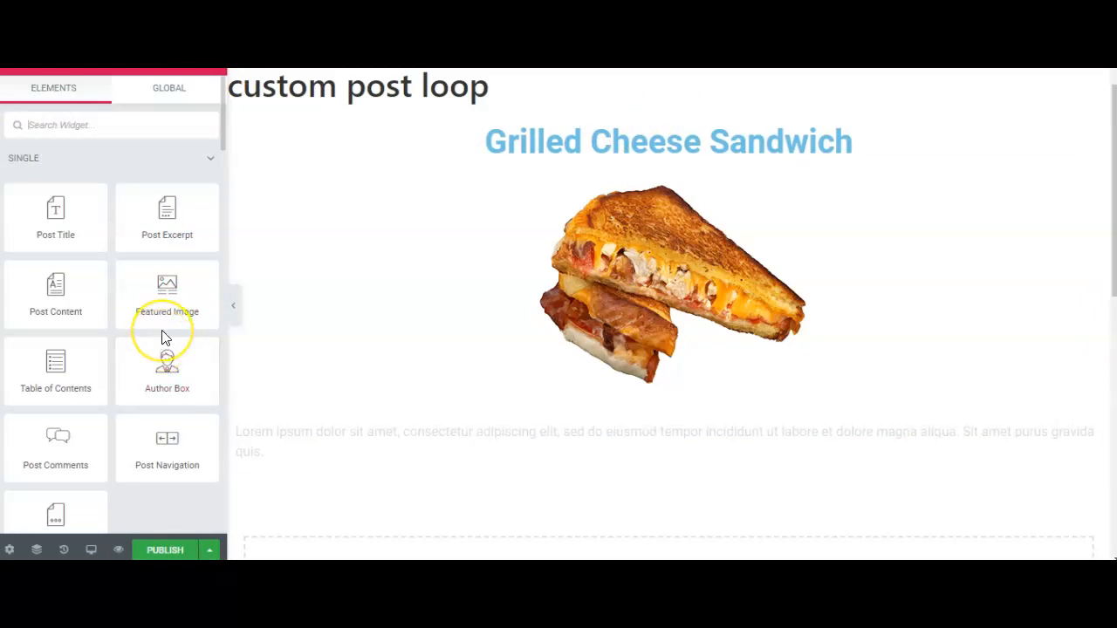
pyautogui.write('inner')
pyautogui.moveTo(55, 179); pyautogui.dragTo(631, 465)
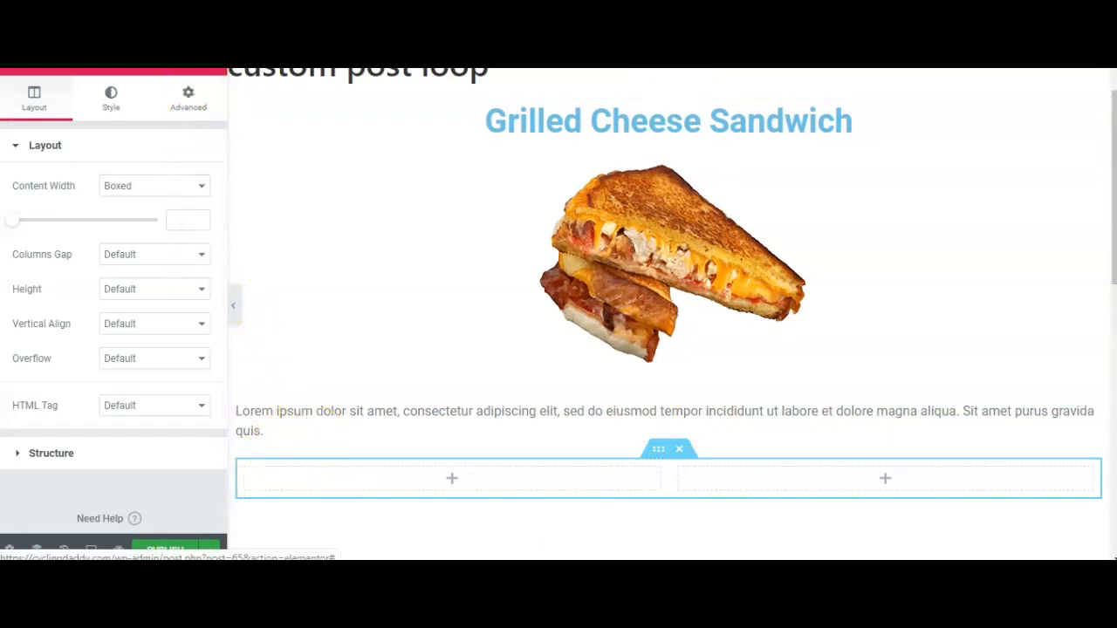
pyautogui.click(211, 70)
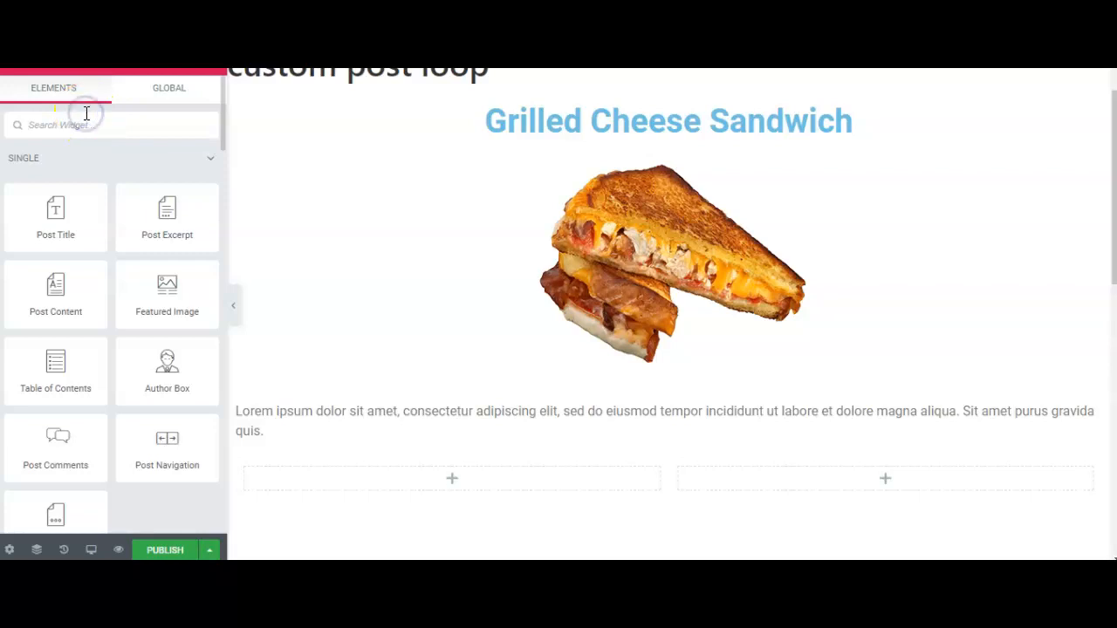
pyautogui.write('text')
pyautogui.moveTo(159, 176); pyautogui.dragTo(483, 474)
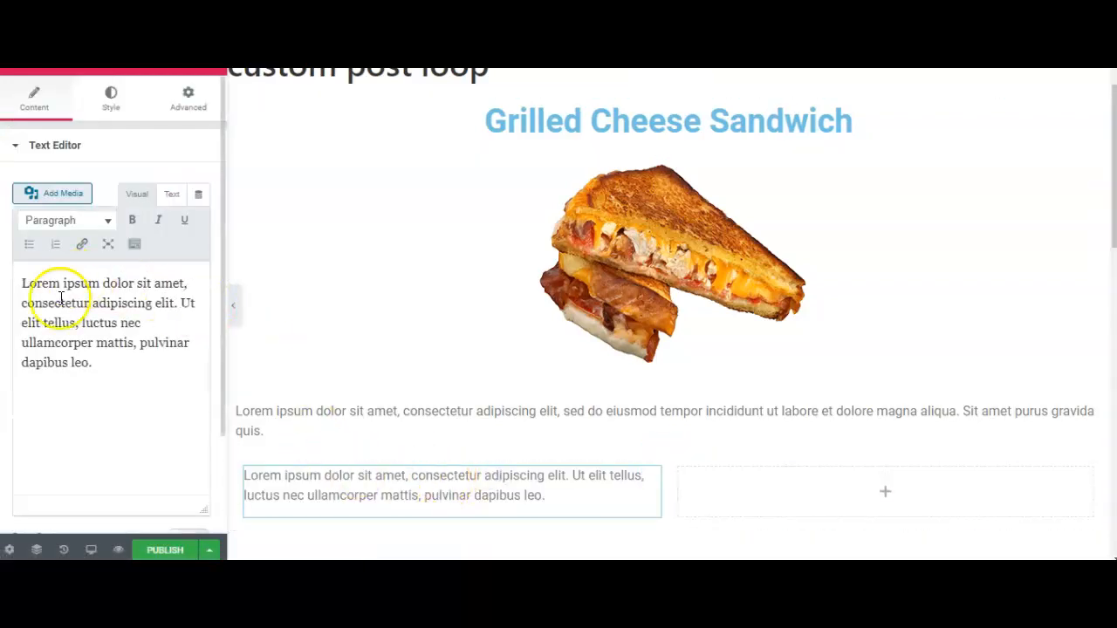
pyautogui.click(200, 198)
pyautogui.click(221, 232)
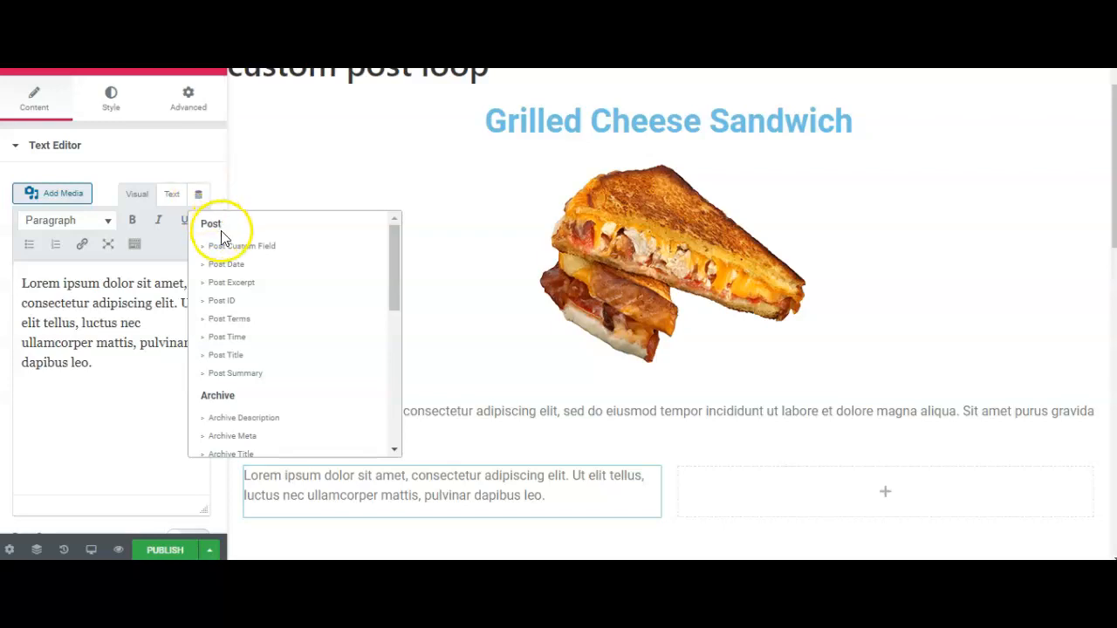
pyautogui.scroll(-5, 225, 237)
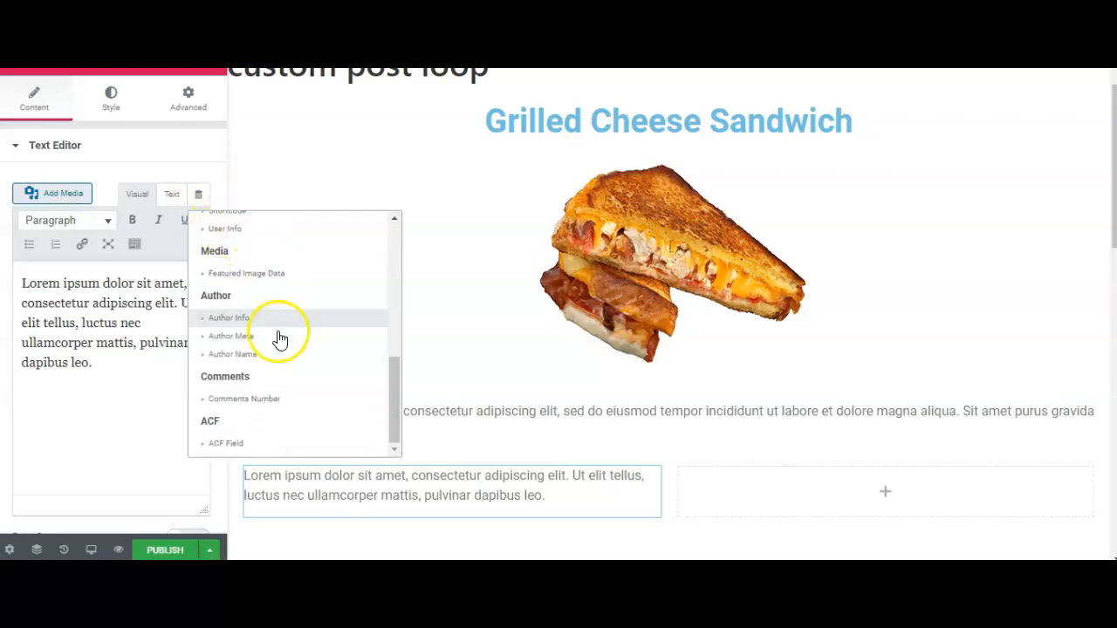
pyautogui.click(228, 444)
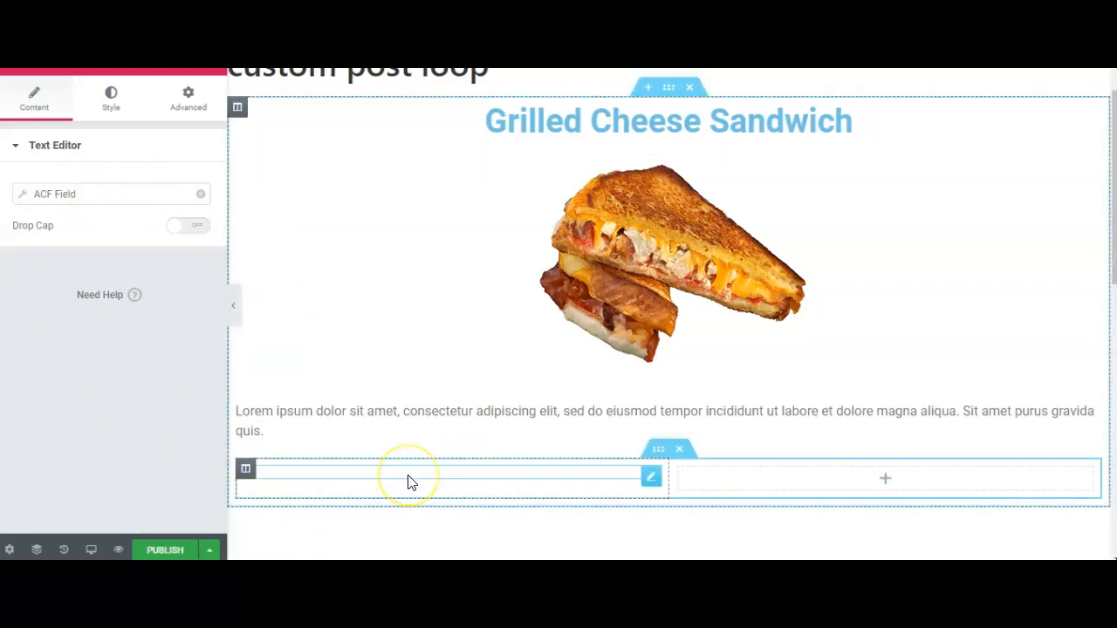
pyautogui.click(201, 194)
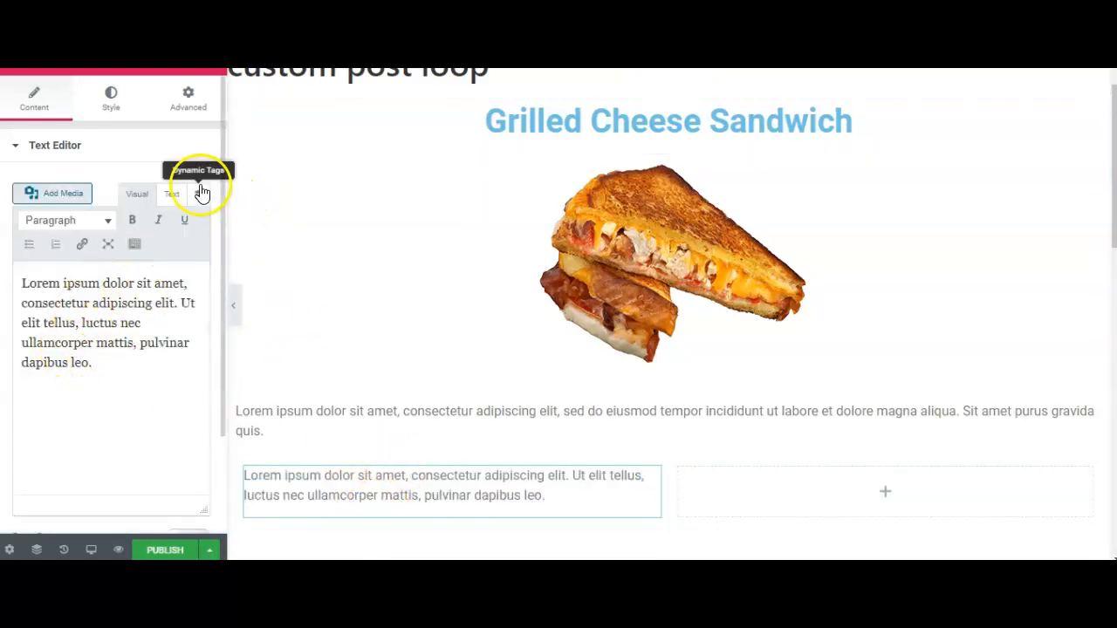
# - Make the first column's text dynamic with the ACF Field tag and set its key to Size
pyautogui.click(199, 199)
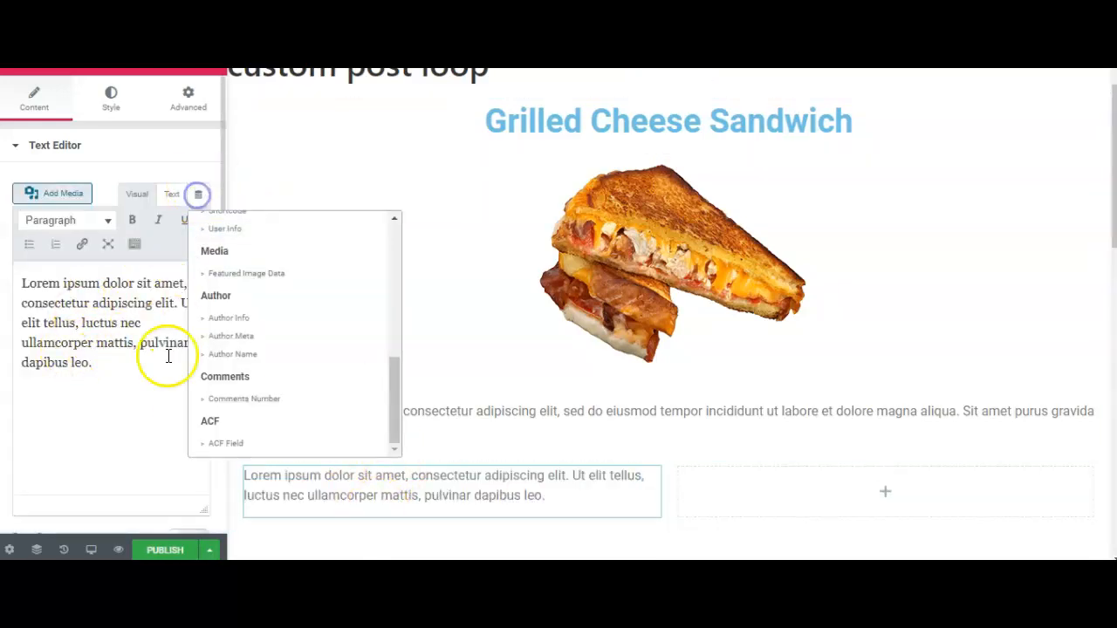
pyautogui.click(243, 446)
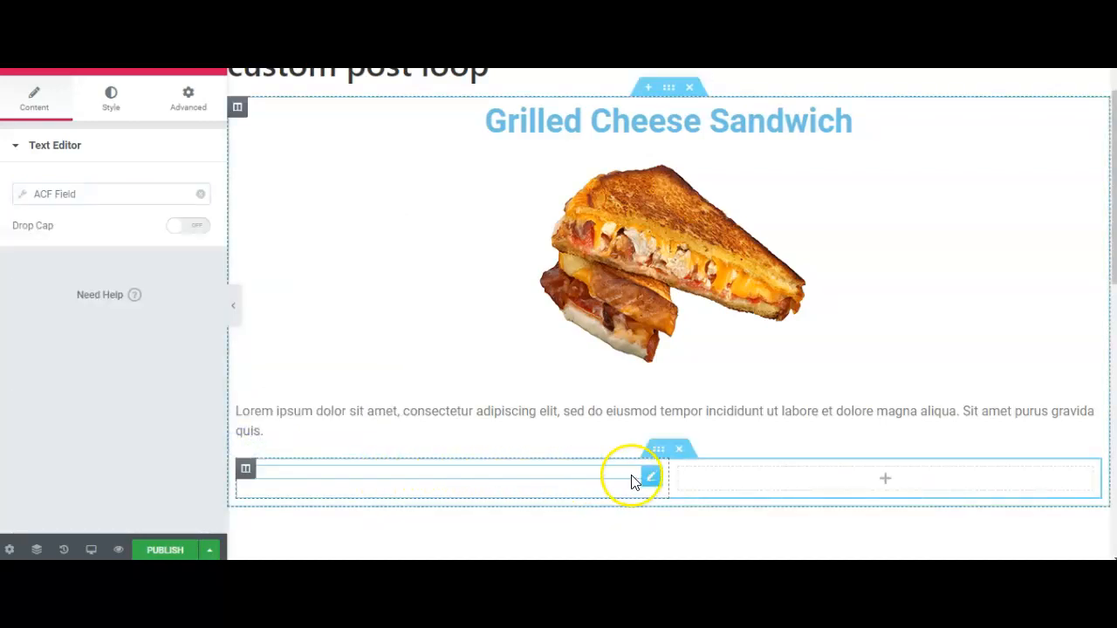
pyautogui.click(23, 196)
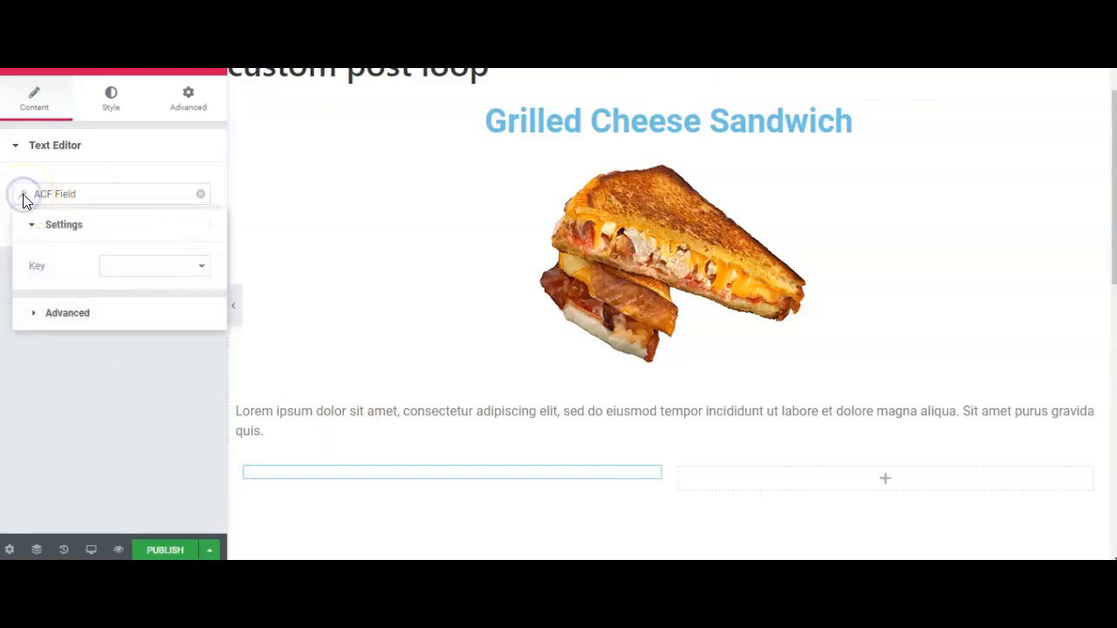
pyautogui.click(133, 271)
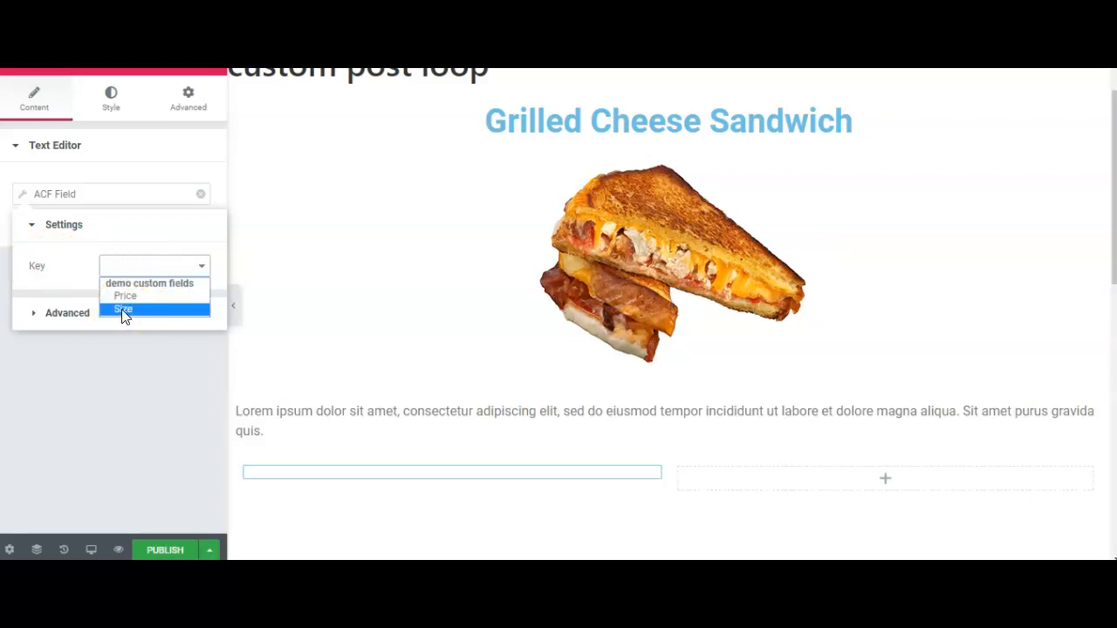
pyautogui.click(121, 309)
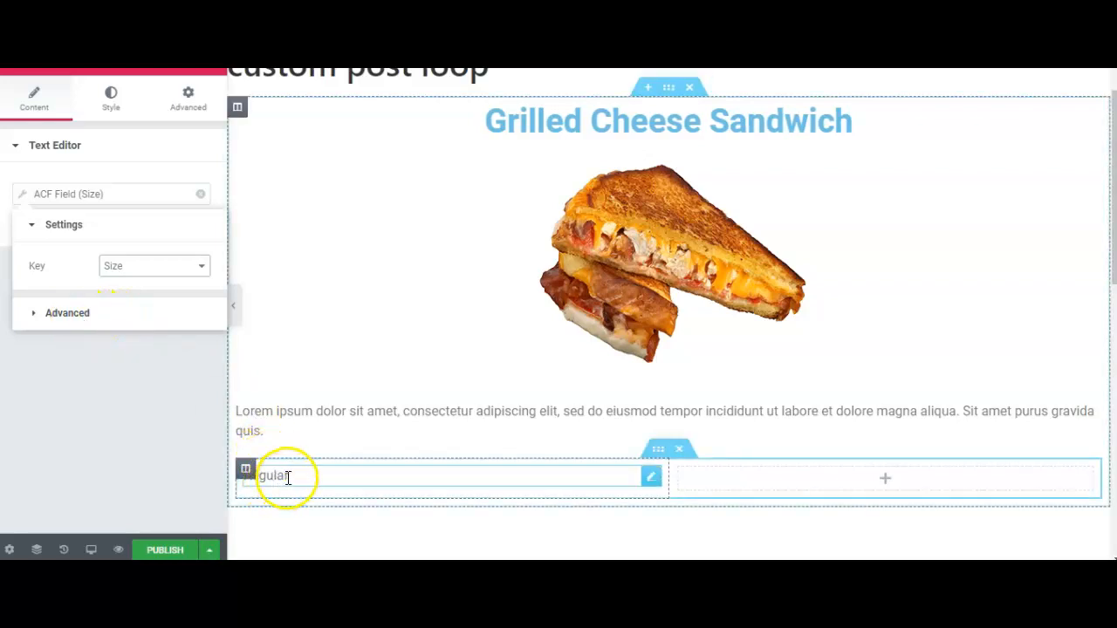
# - Put the bold label "<strong>Size:</strong>" before the Size field's value in the tag's advanced settings
pyautogui.click(72, 315)
pyautogui.click(139, 308)
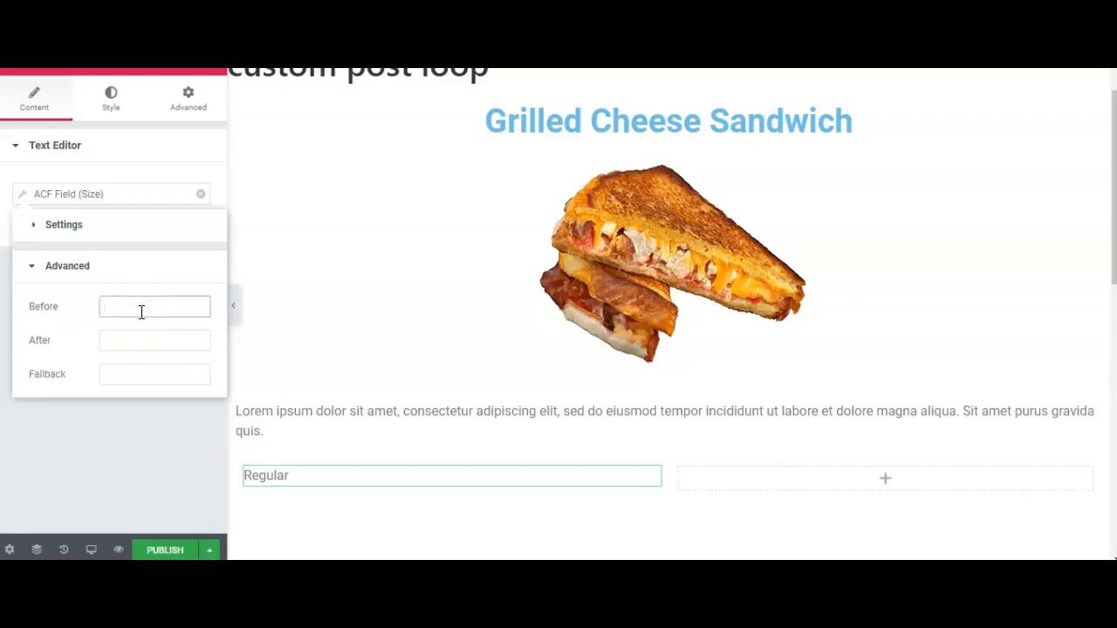
pyautogui.click(126, 305)
pyautogui.write('Size')
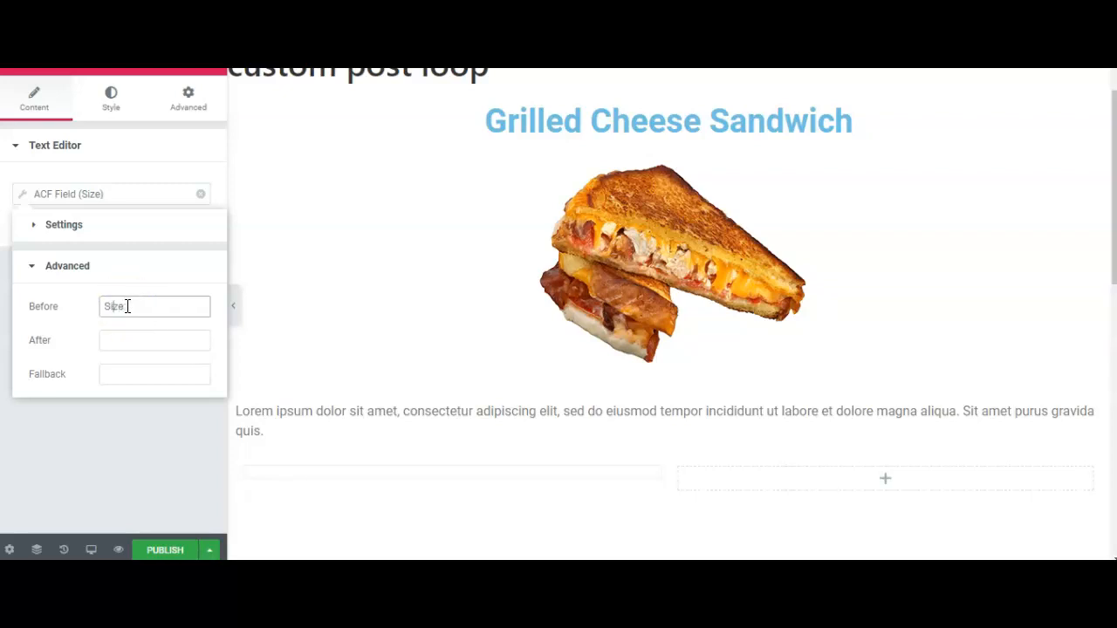
pyautogui.write('<')
pyautogui.write('</strong>')
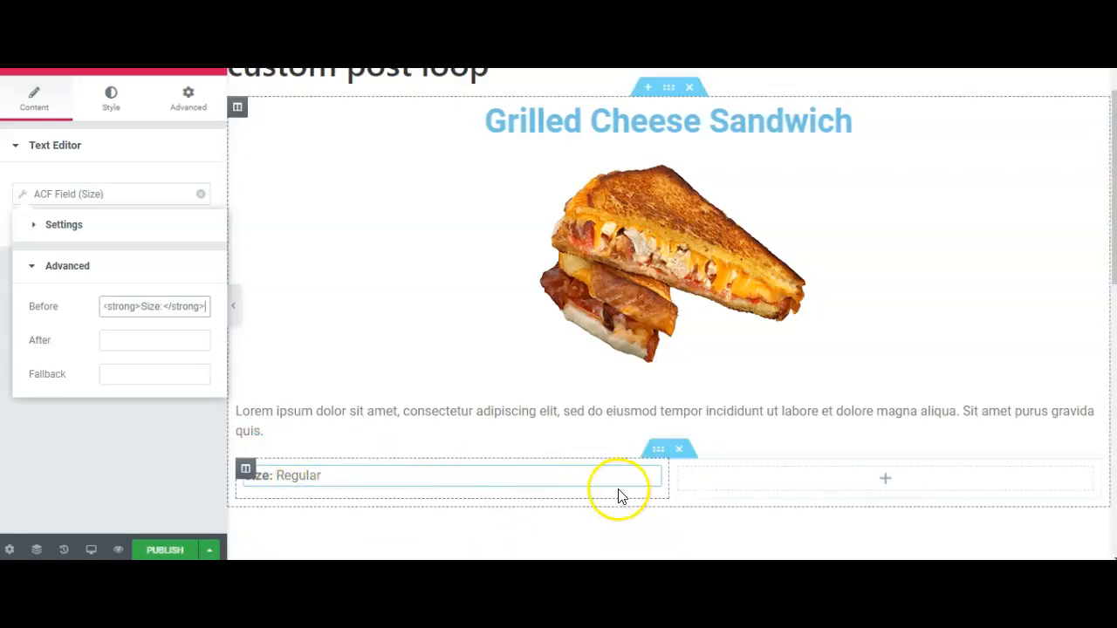
# - Duplicate the Size text widget and move the copy into the inner section's second column
pyautogui.rightClick(653, 477)
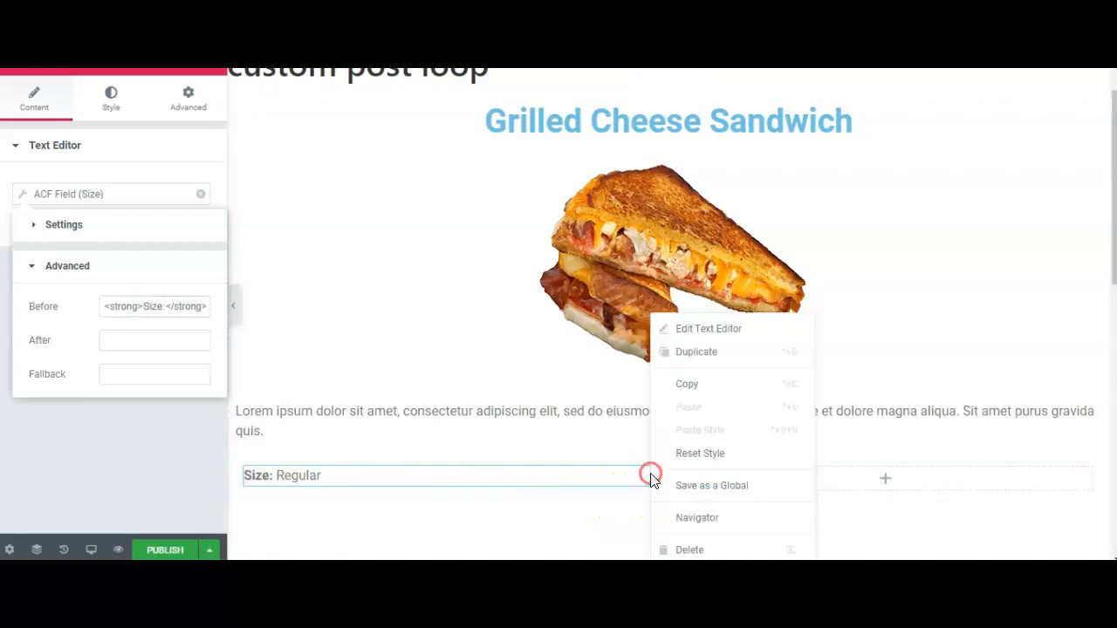
pyautogui.click(698, 354)
pyautogui.moveTo(650, 512); pyautogui.dragTo(890, 477)
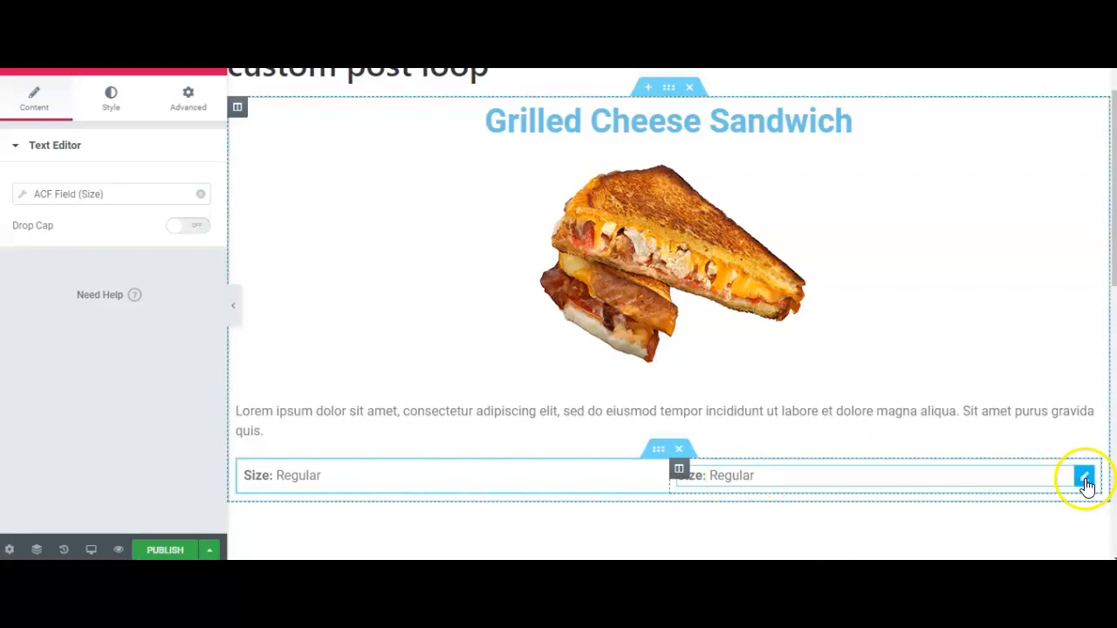
# - Change the second column text widget's ACF Field key to Price
pyautogui.click(1084, 479)
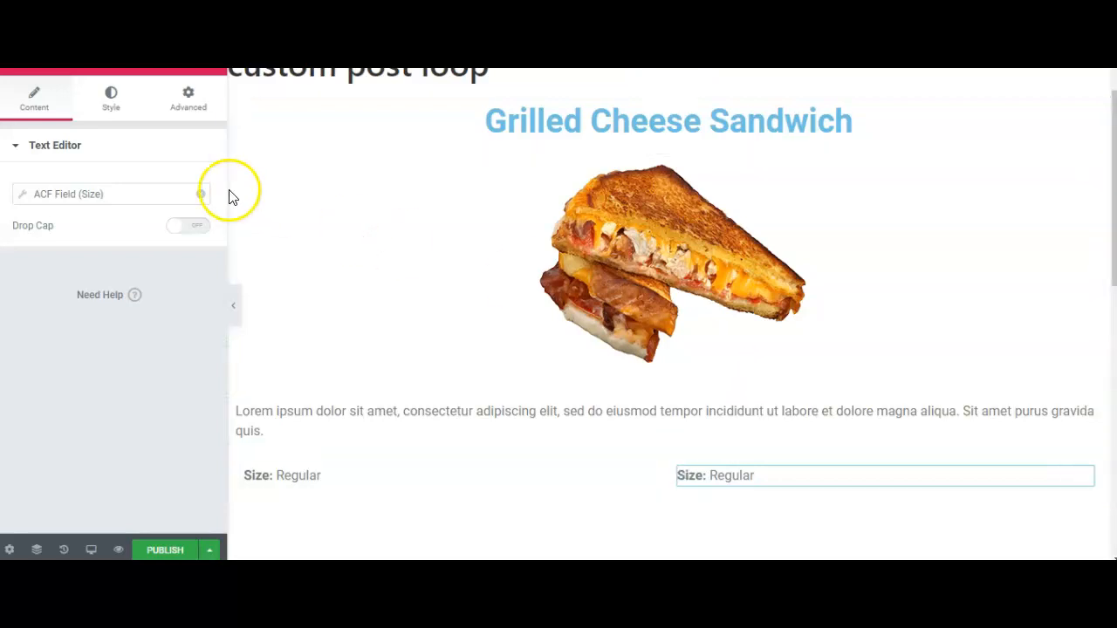
pyautogui.click(23, 196)
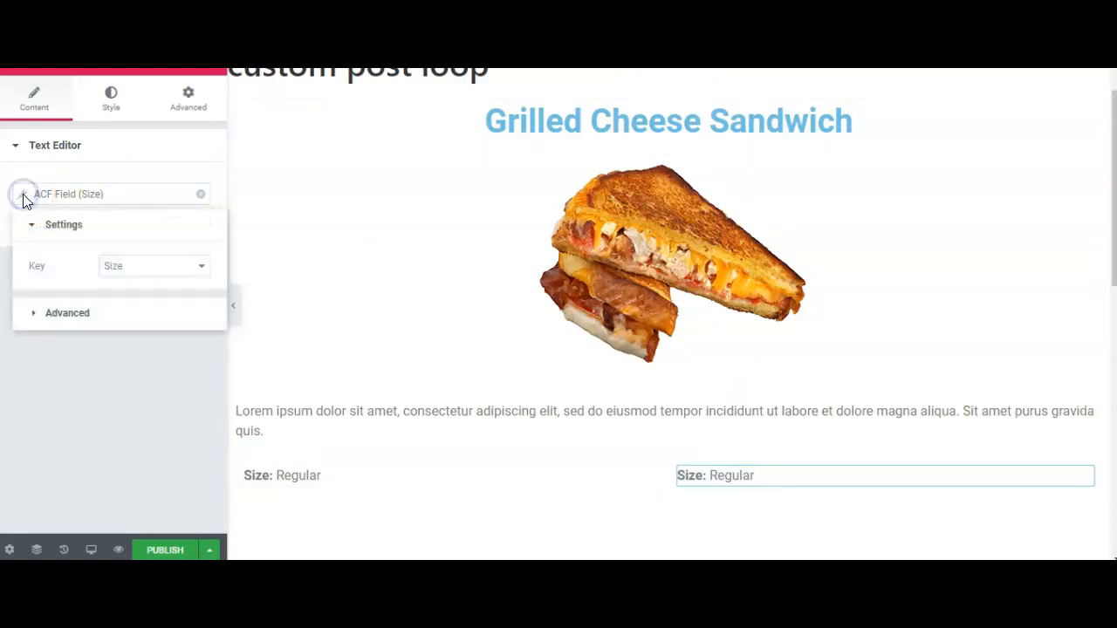
pyautogui.click(135, 266)
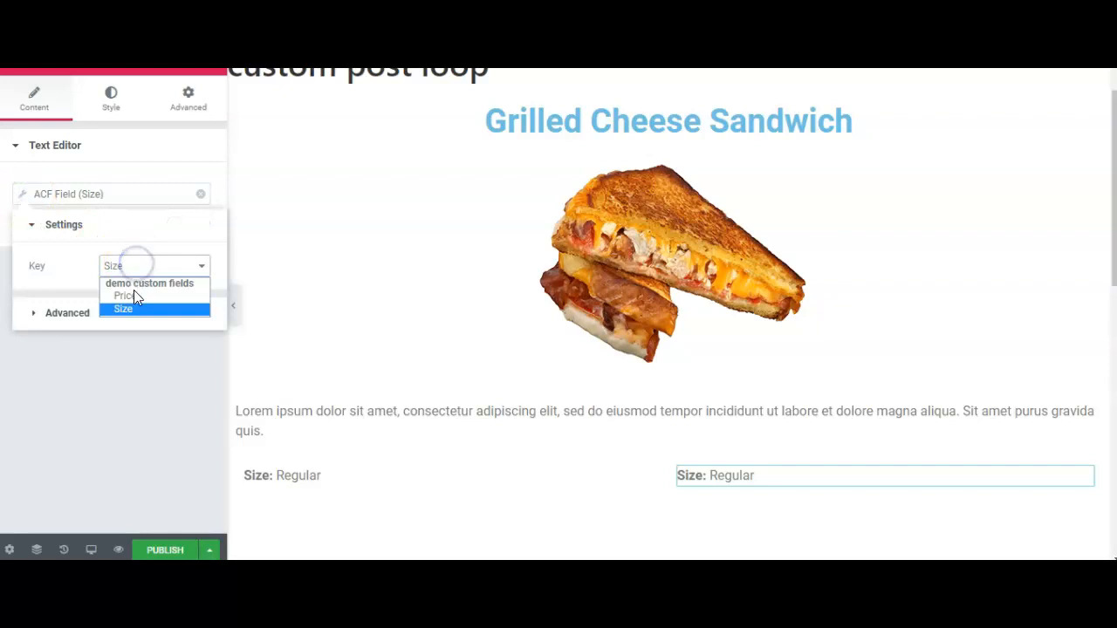
pyautogui.click(133, 294)
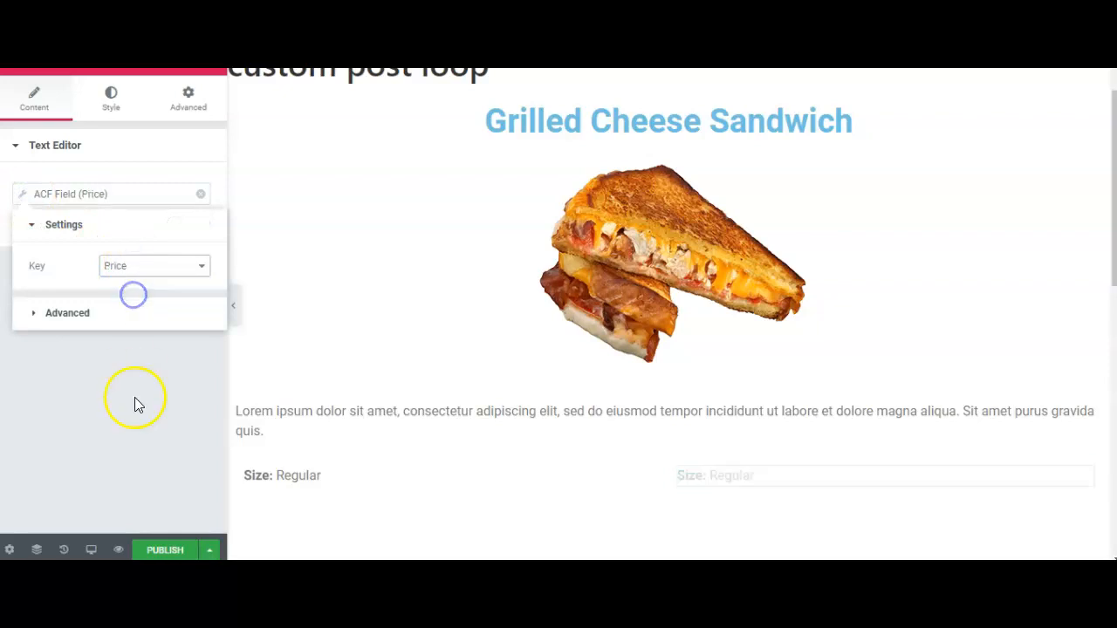
# - Change the text before the Price field's value to "<strong>Price:</strong> $"
pyautogui.click(61, 316)
pyautogui.click(143, 308)
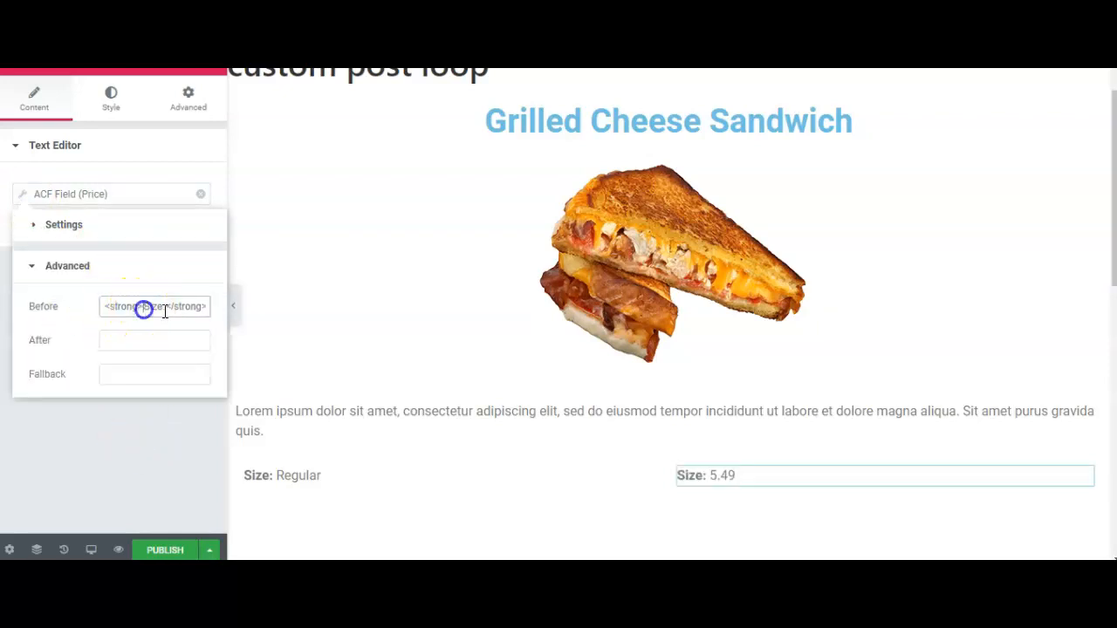
pyautogui.write('Price')
pyautogui.click(305, 306)
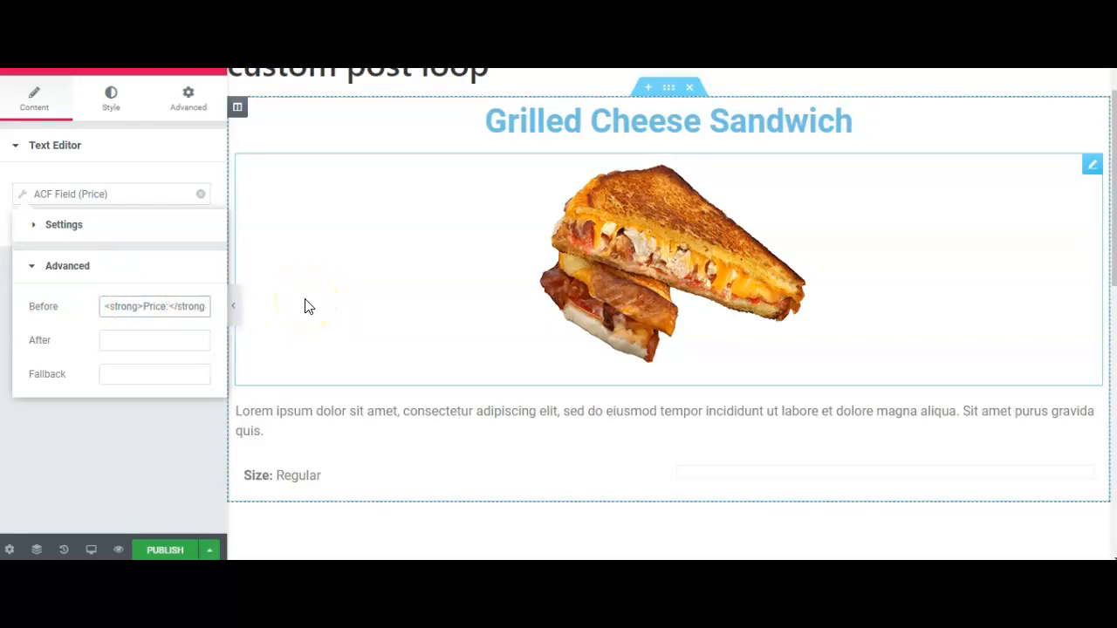
pyautogui.press('Right')
pyautogui.press('Right')
pyautogui.press('Right')
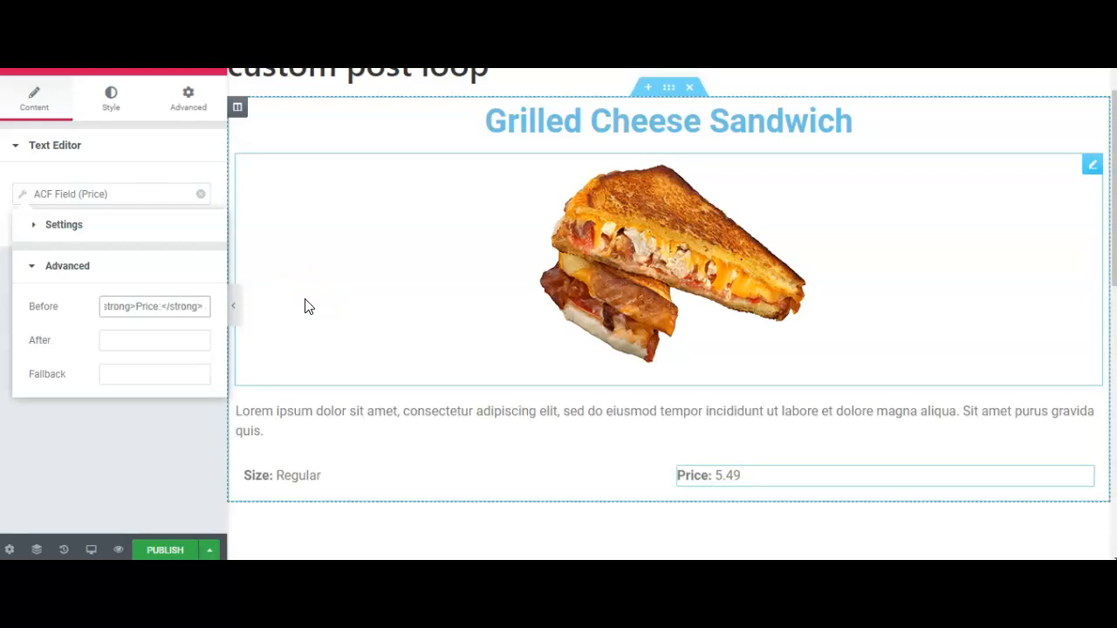
pyautogui.write('$')
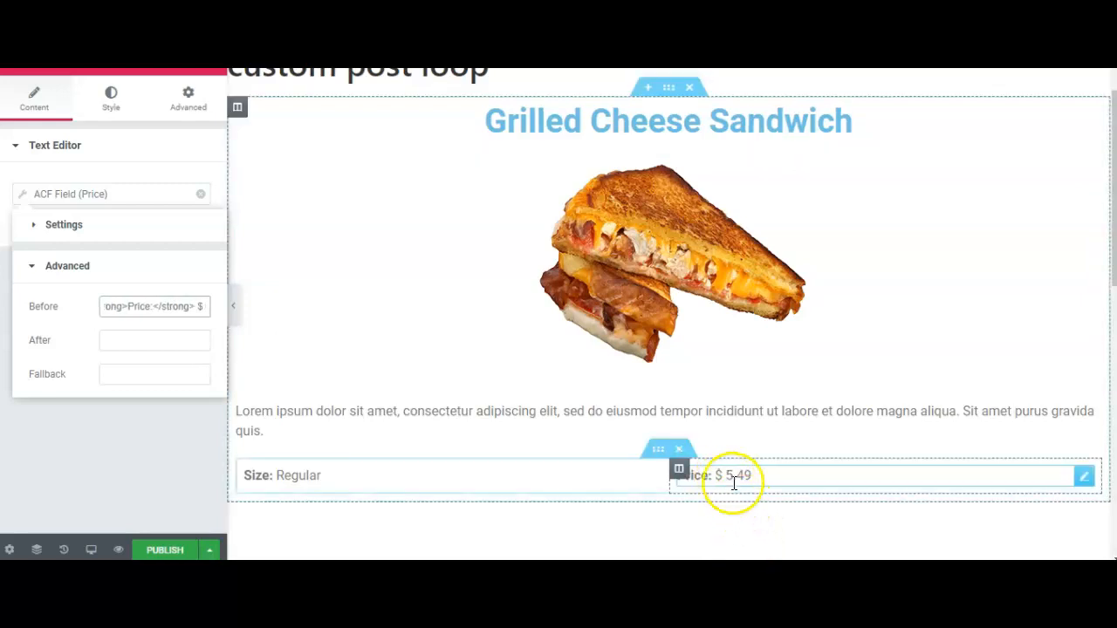
# - Publish the loop template with a display condition that includes all Posts
pyautogui.click(157, 552)
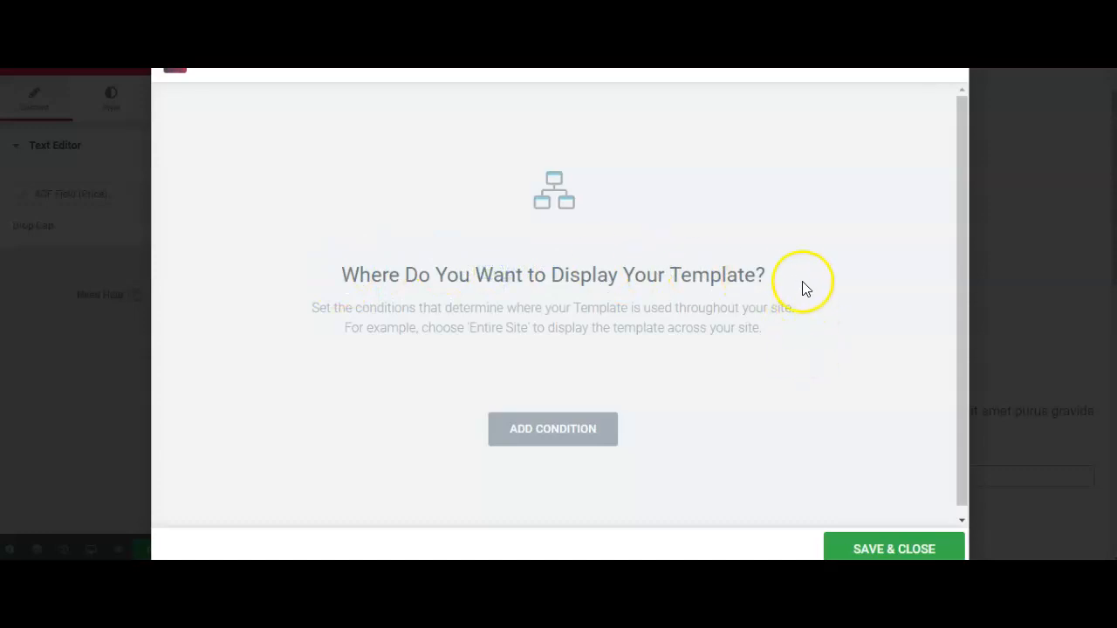
pyautogui.scroll(-1, 812, 270)
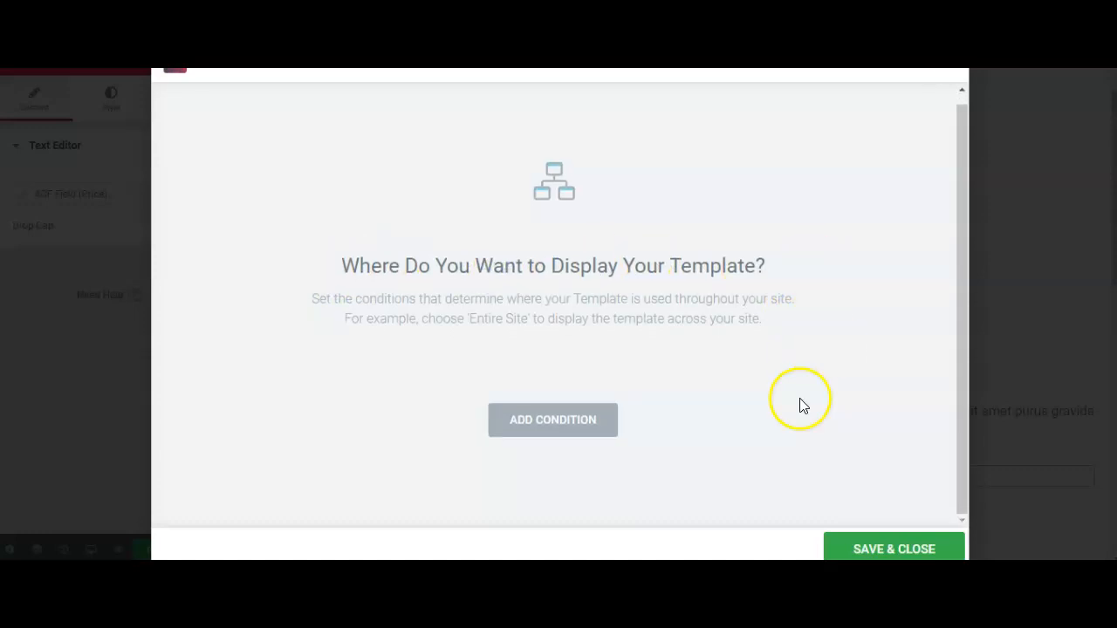
pyautogui.click(560, 422)
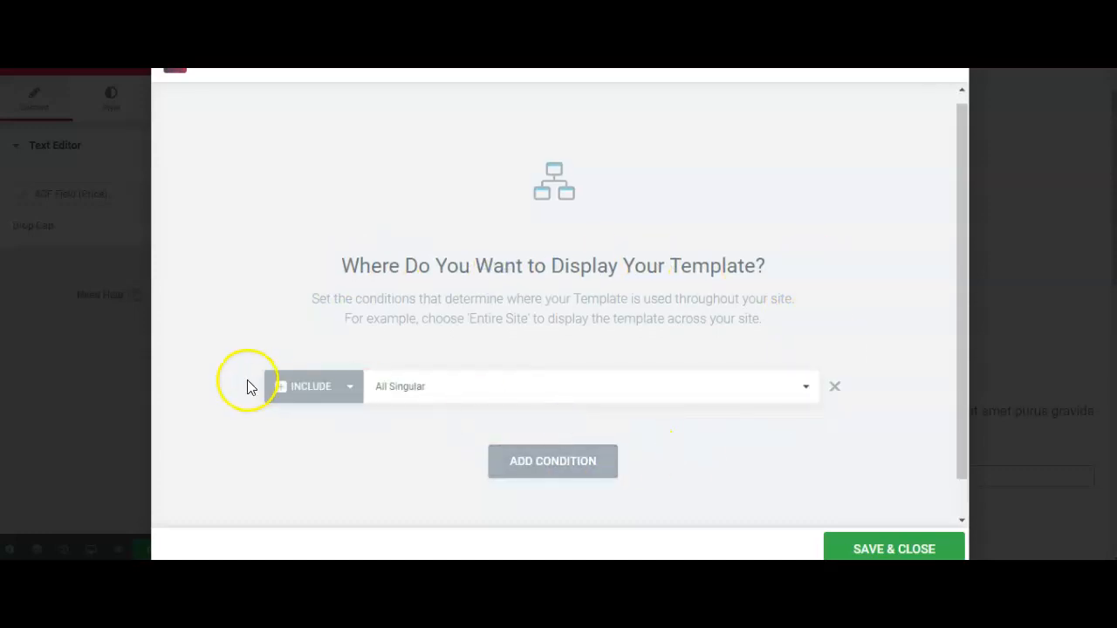
pyautogui.click(422, 395)
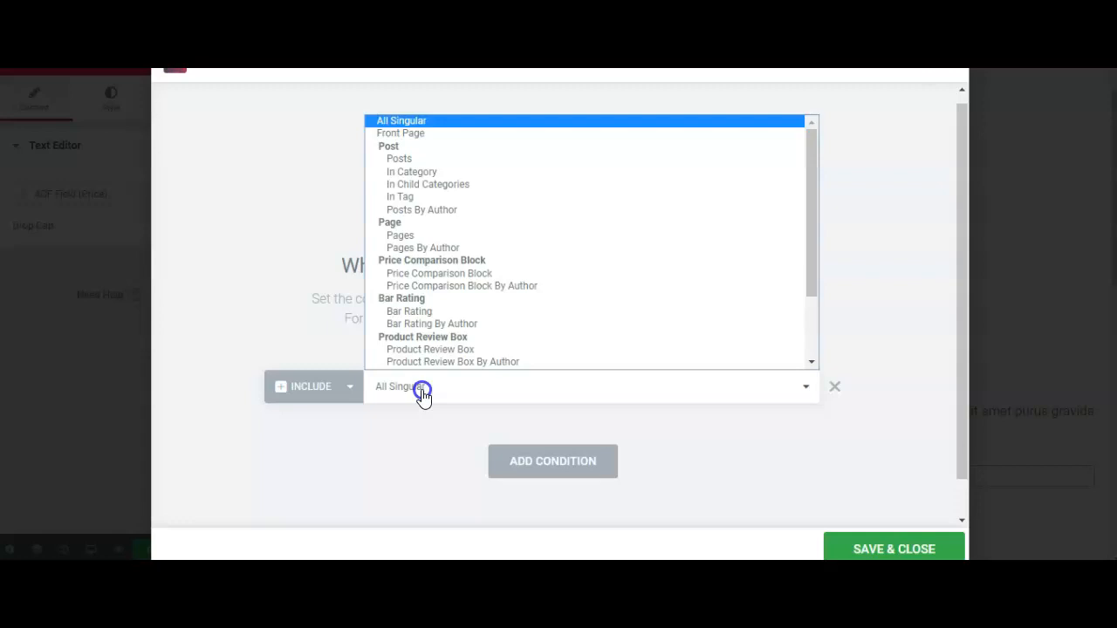
pyautogui.click(393, 158)
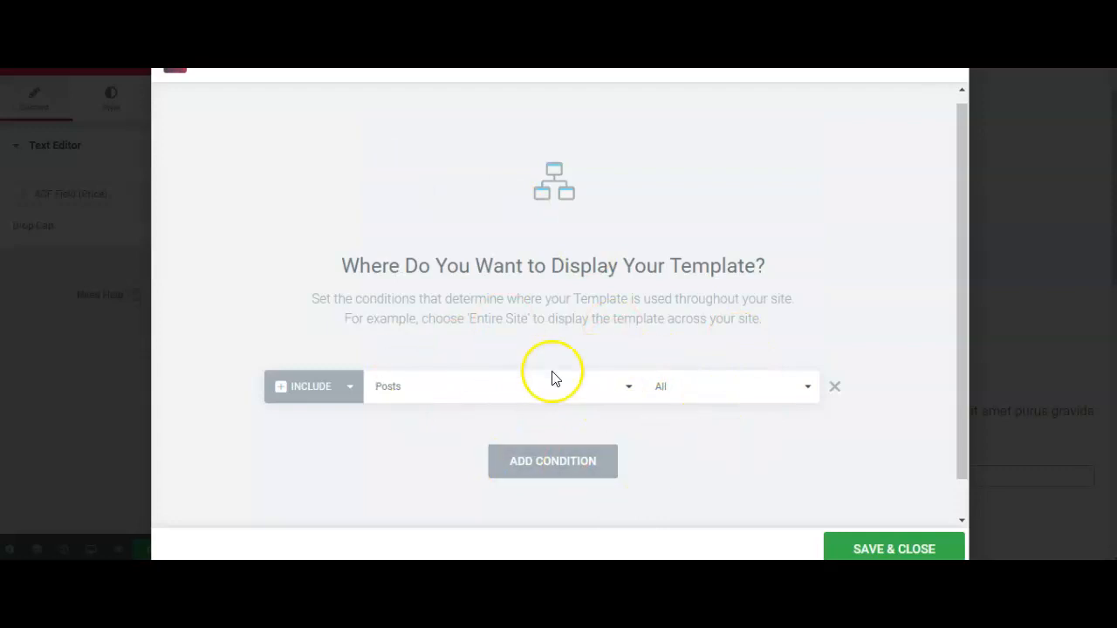
pyautogui.click(691, 400)
pyautogui.click(691, 397)
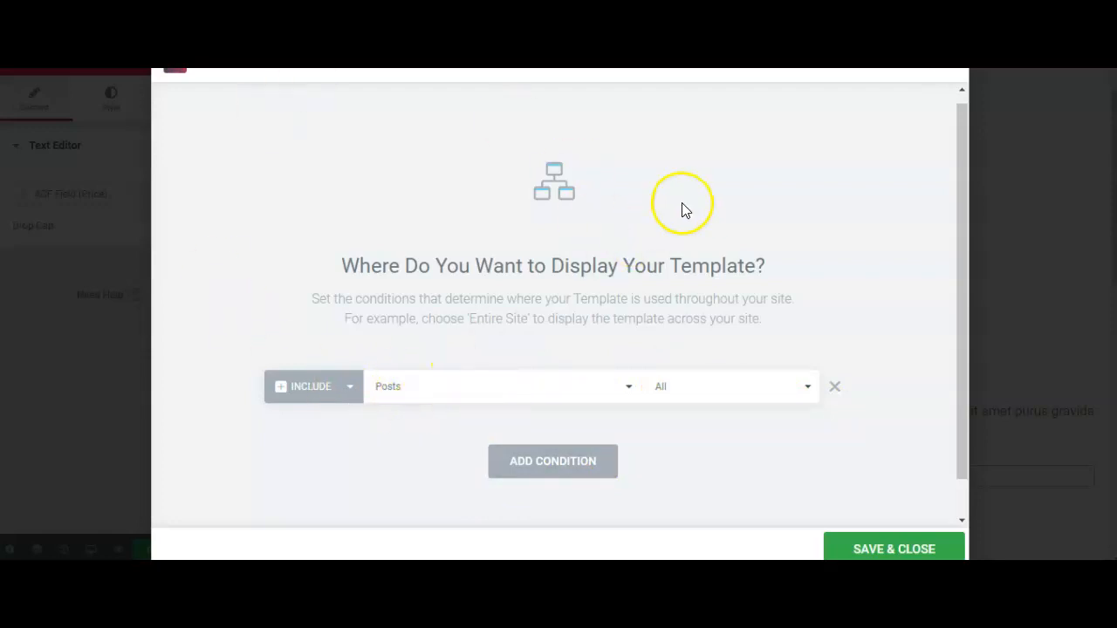
pyautogui.click(892, 549)
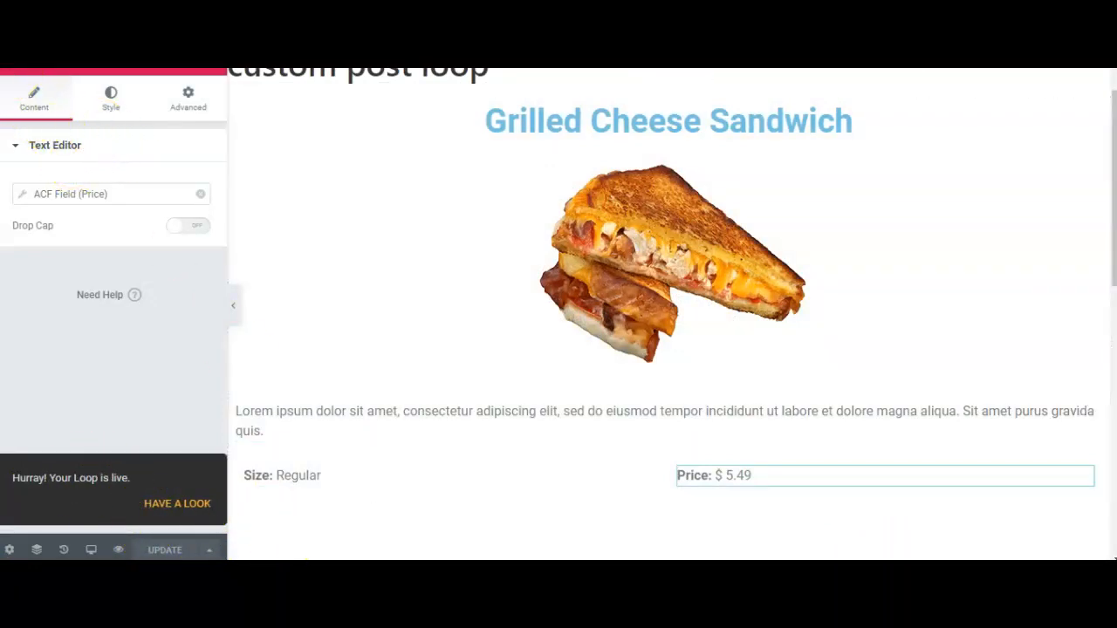
# - Leave the template, publish a new WordPress page titled "Custom Post Page", and open it in the Elementor editor
pyautogui.click(71, 523)
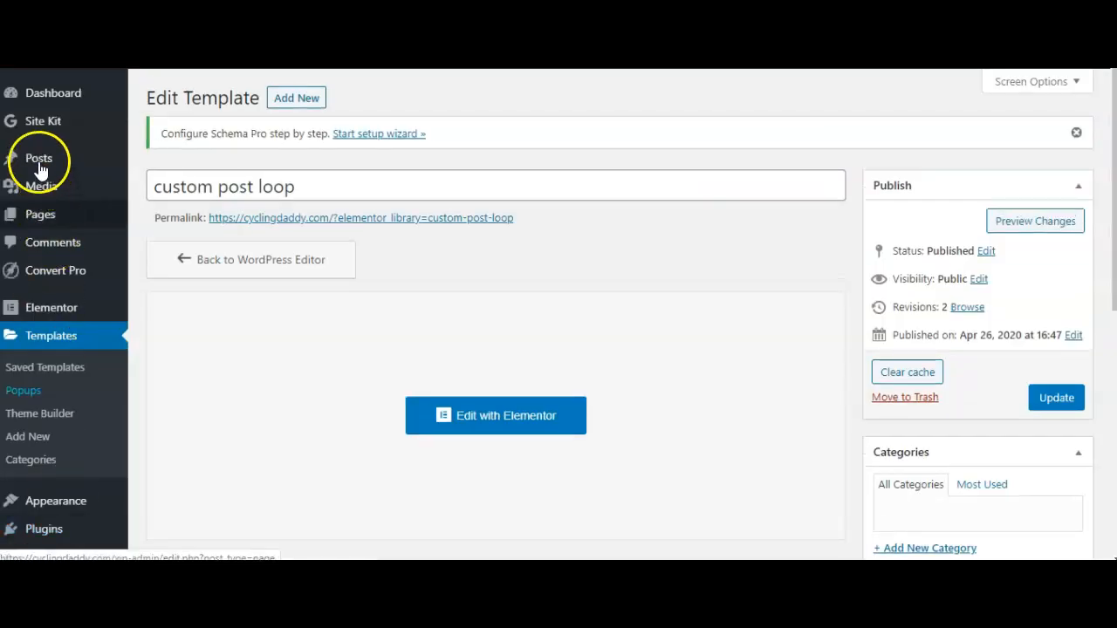
pyautogui.moveTo(93, 217)
pyautogui.click(155, 248)
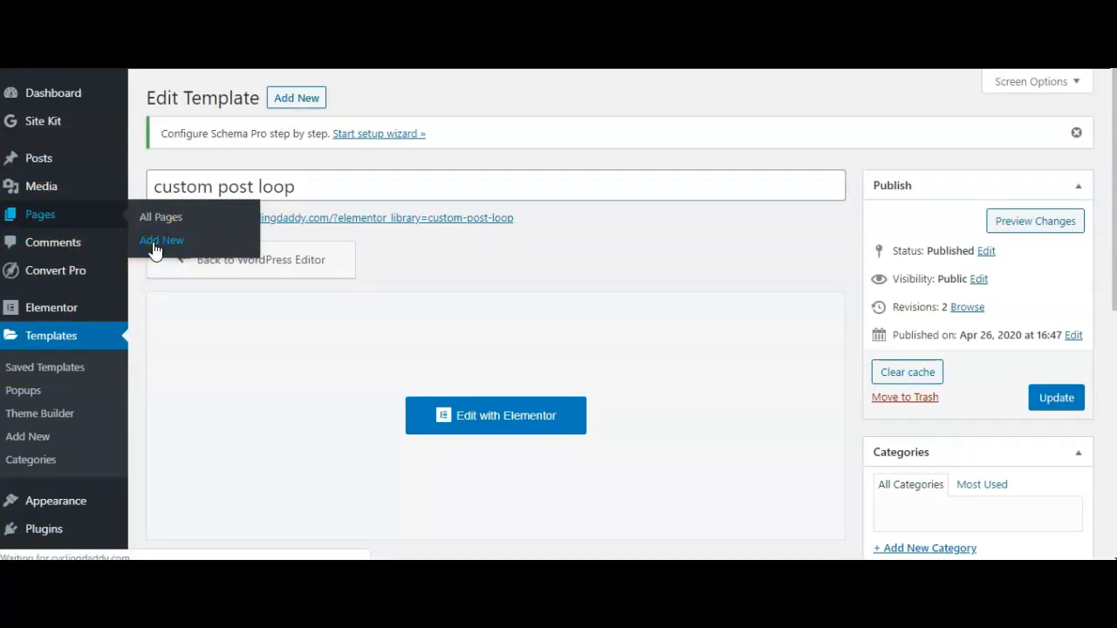
pyautogui.click(358, 175)
pyautogui.write('Custom Post Page')
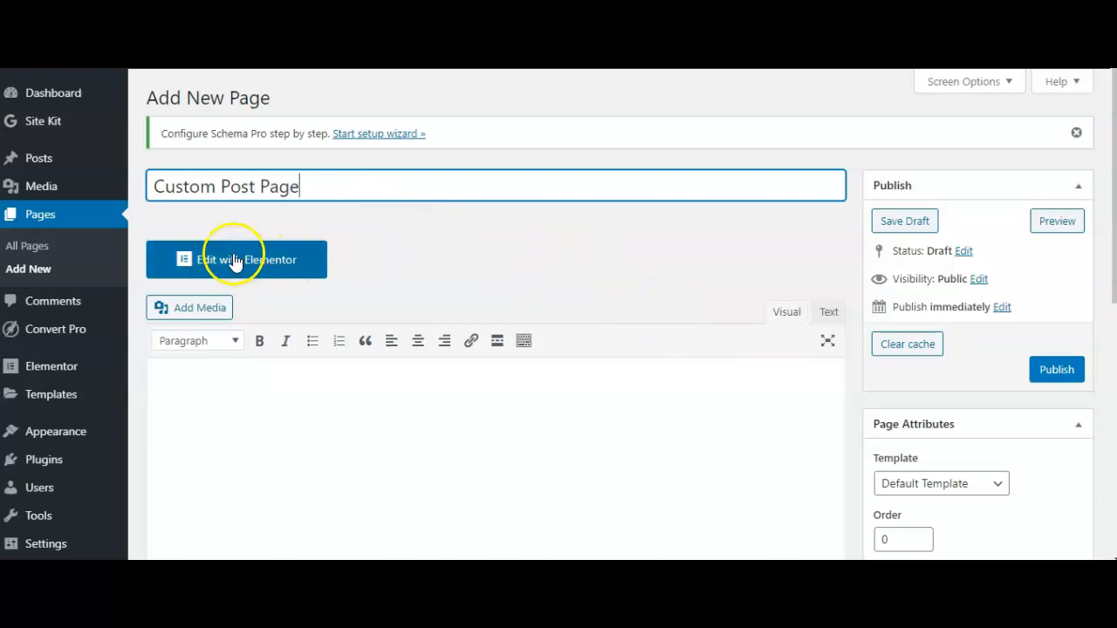
pyautogui.click(1054, 371)
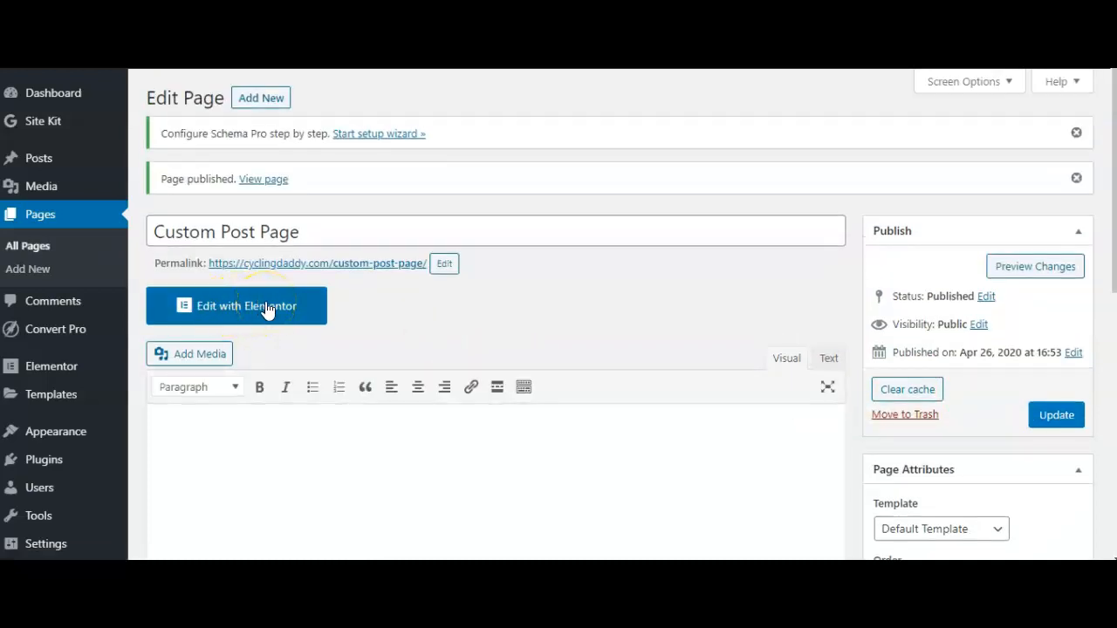
pyautogui.click(269, 313)
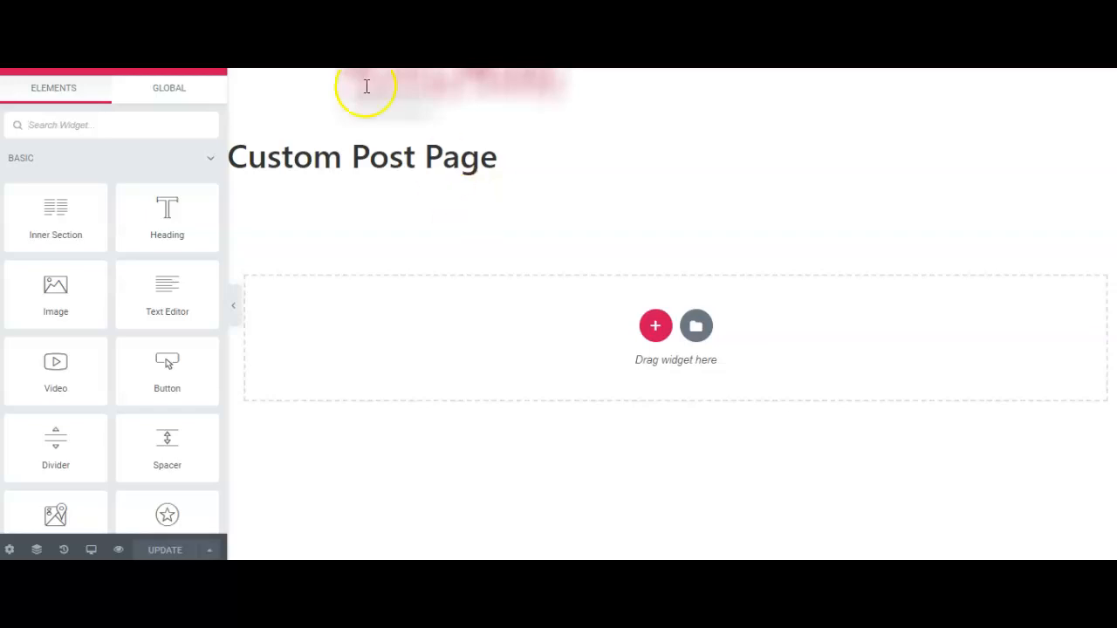
# - Add a single-column section to the page and give it a solid blue background from the preset colors
pyautogui.click(655, 326)
pyautogui.click(450, 361)
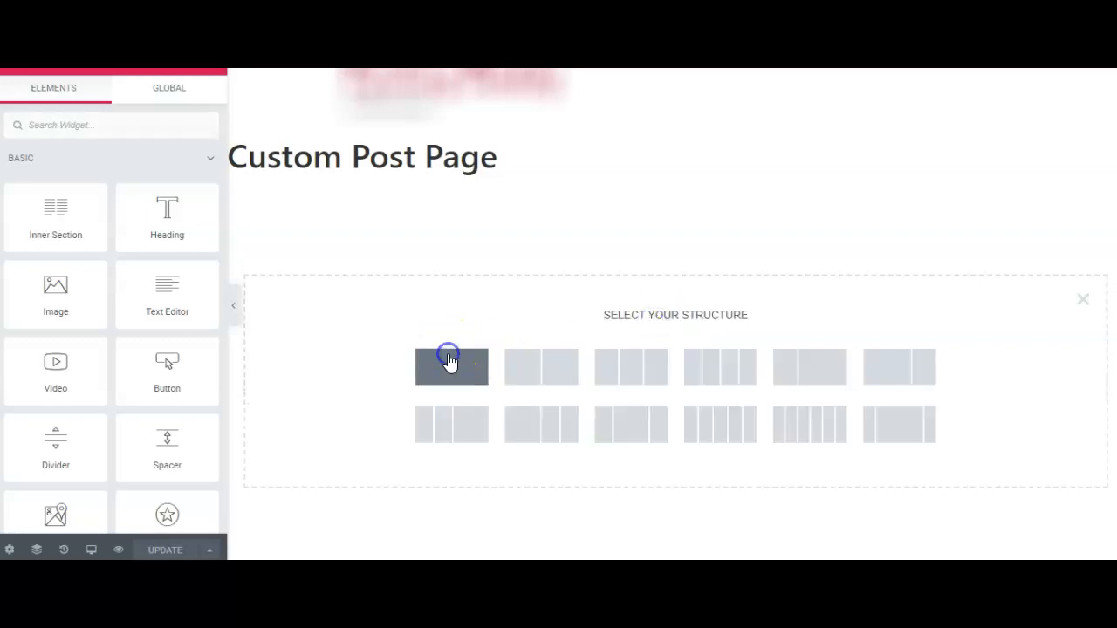
pyautogui.click(675, 180)
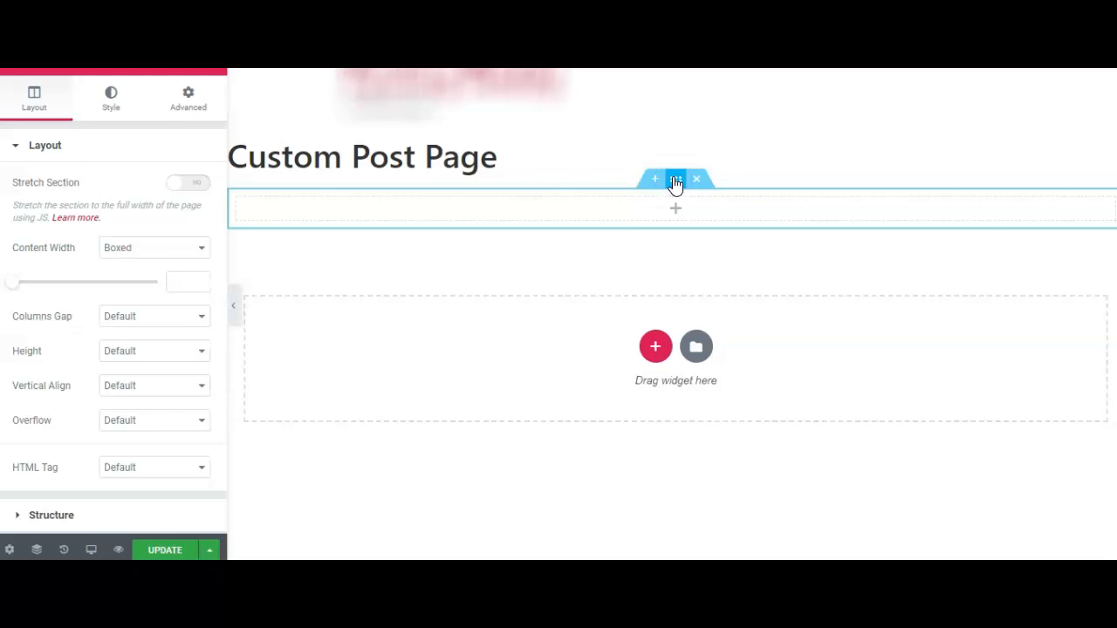
pyautogui.click(109, 93)
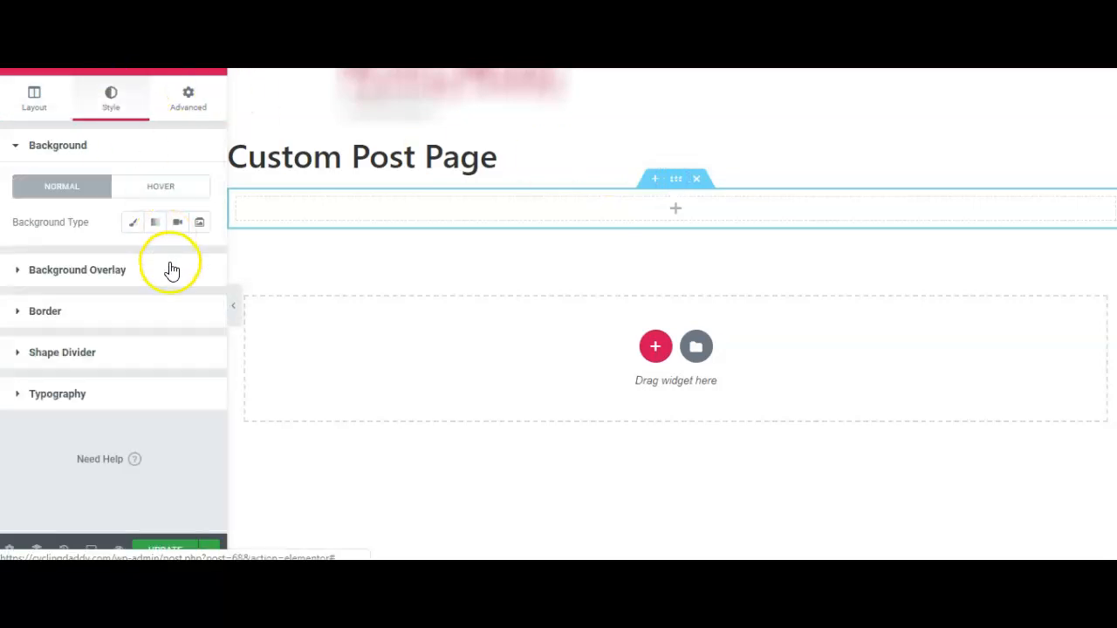
pyautogui.click(133, 223)
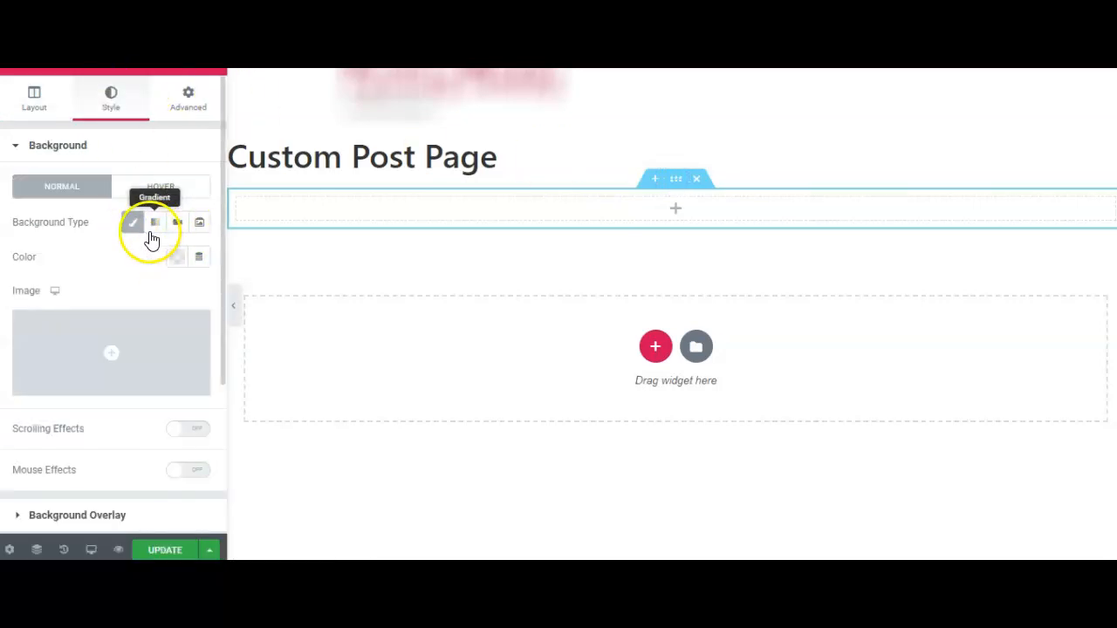
pyautogui.click(177, 256)
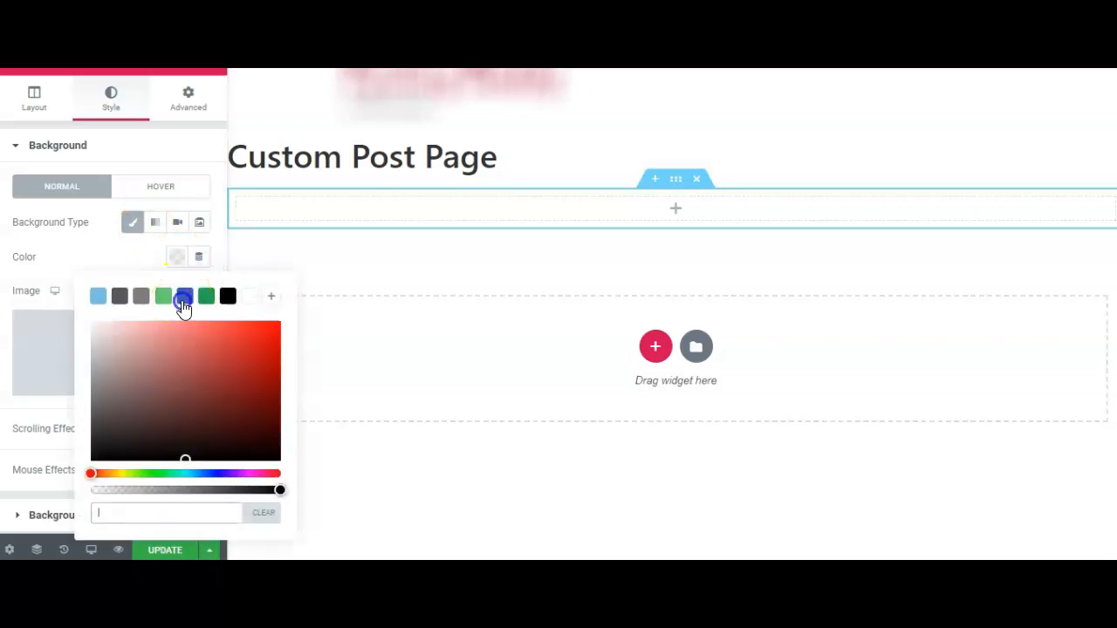
pyautogui.click(184, 297)
# - Place a Heading widget in the blue section, fill it with the dynamic Post Title, and center it
pyautogui.click(210, 63)
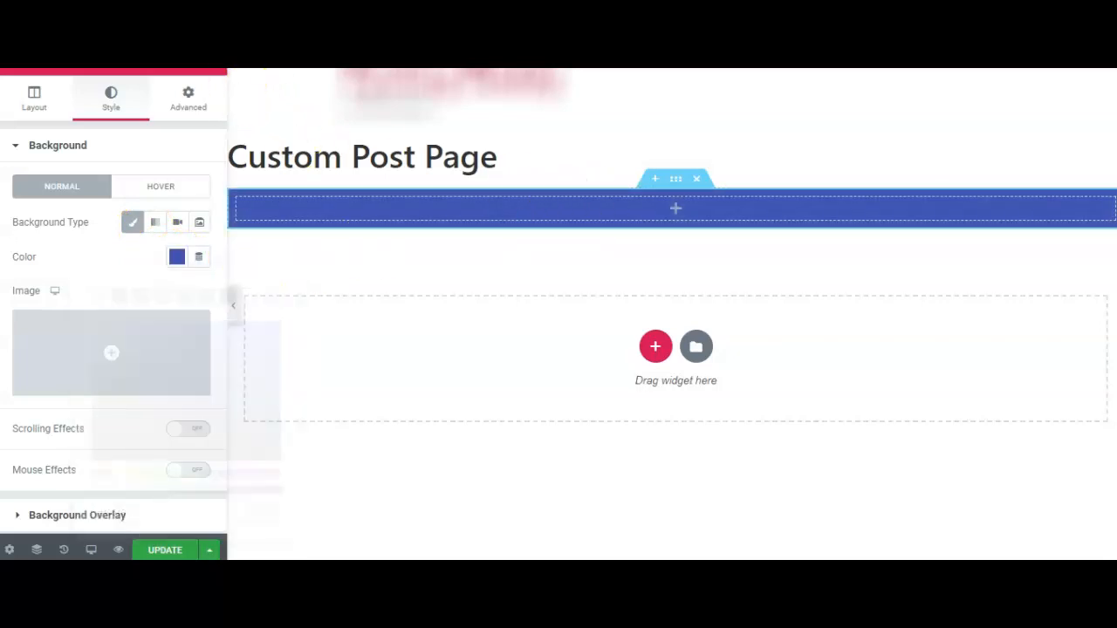
pyautogui.moveTo(166, 221); pyautogui.dragTo(672, 211)
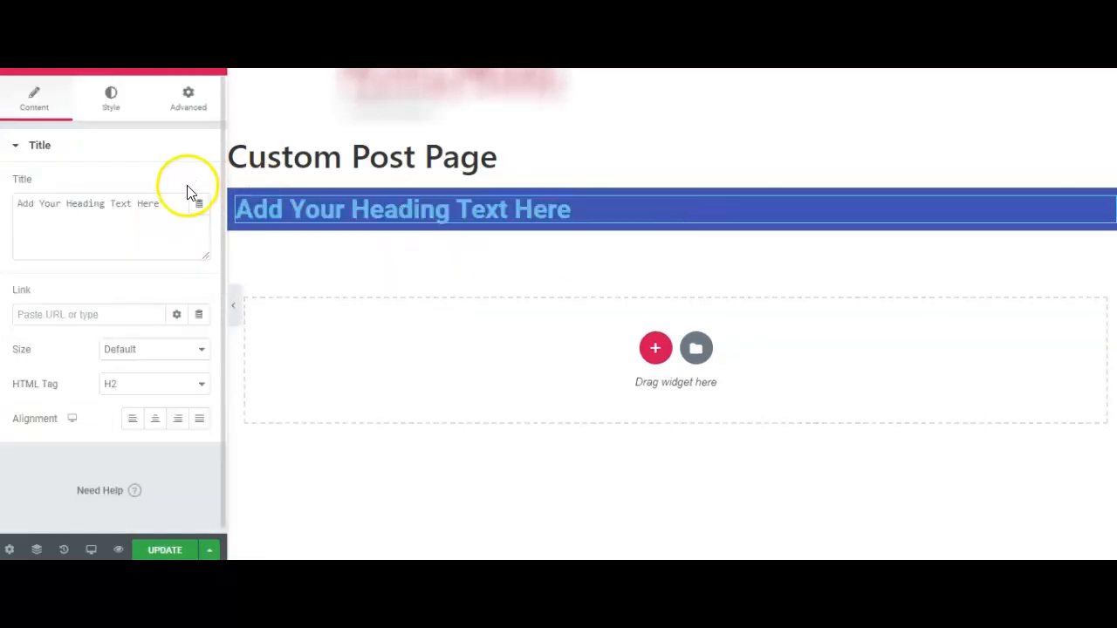
pyautogui.click(199, 205)
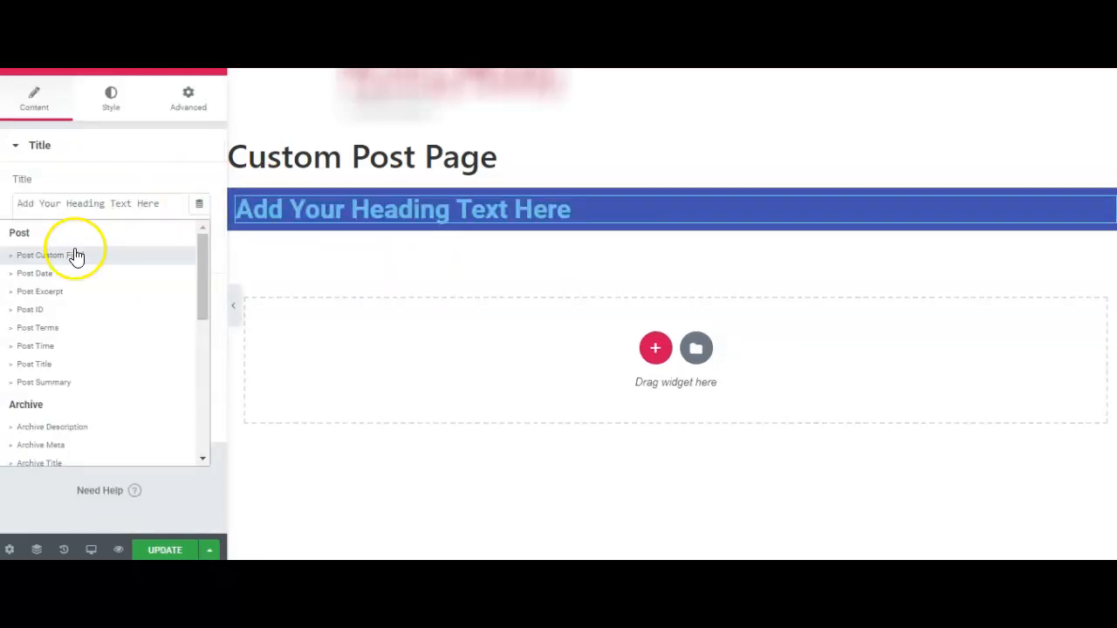
pyautogui.click(35, 363)
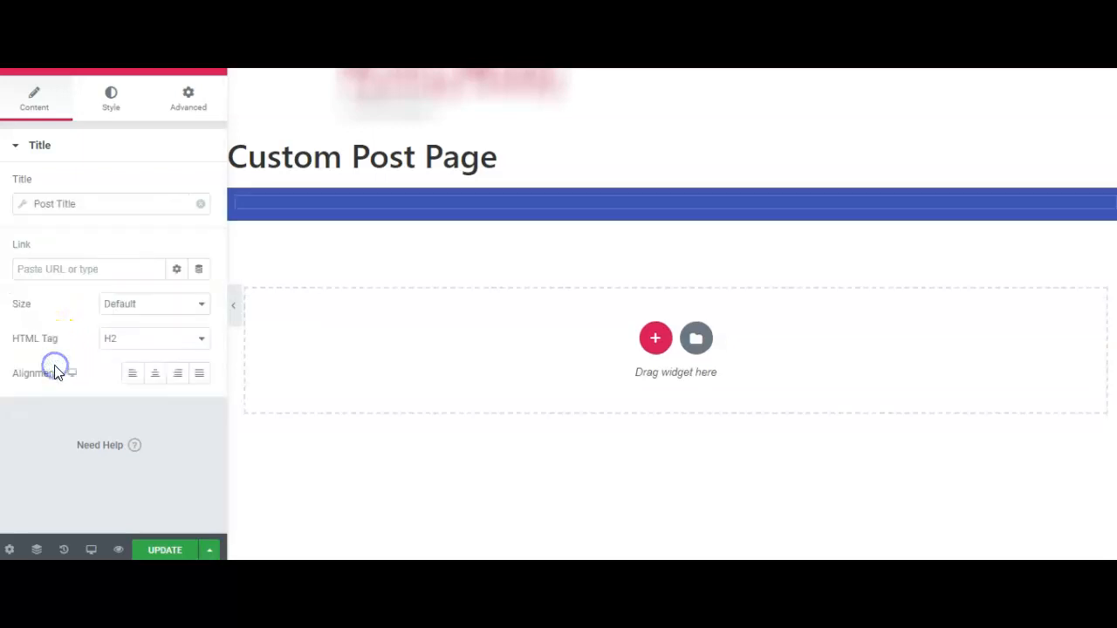
pyautogui.click(156, 374)
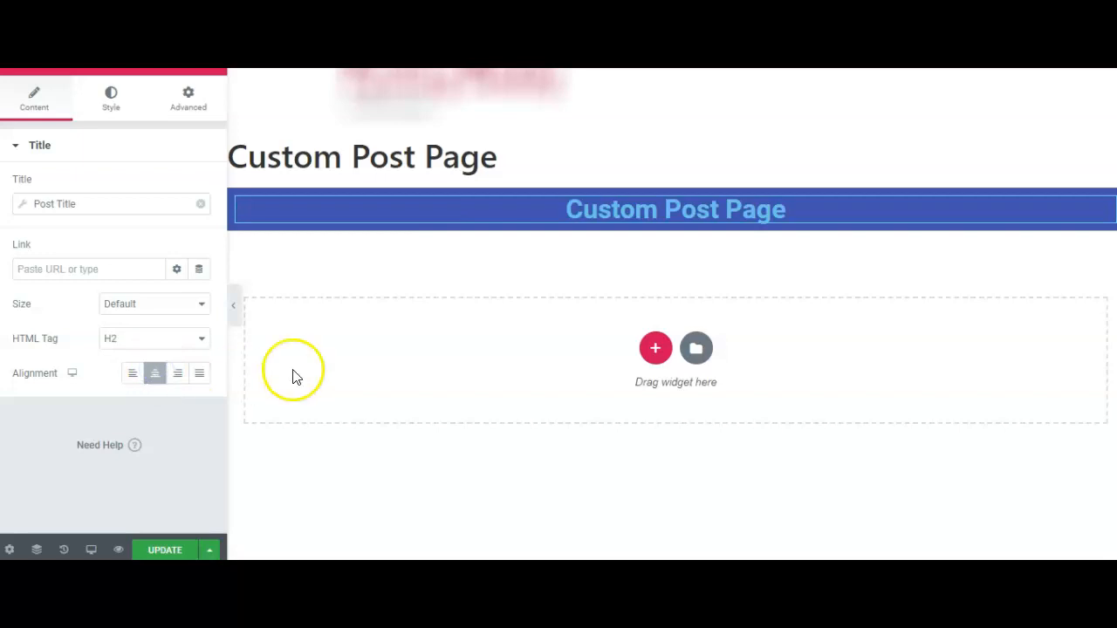
# - Set the heading's text color to white (#FFFFFF)
pyautogui.click(112, 99)
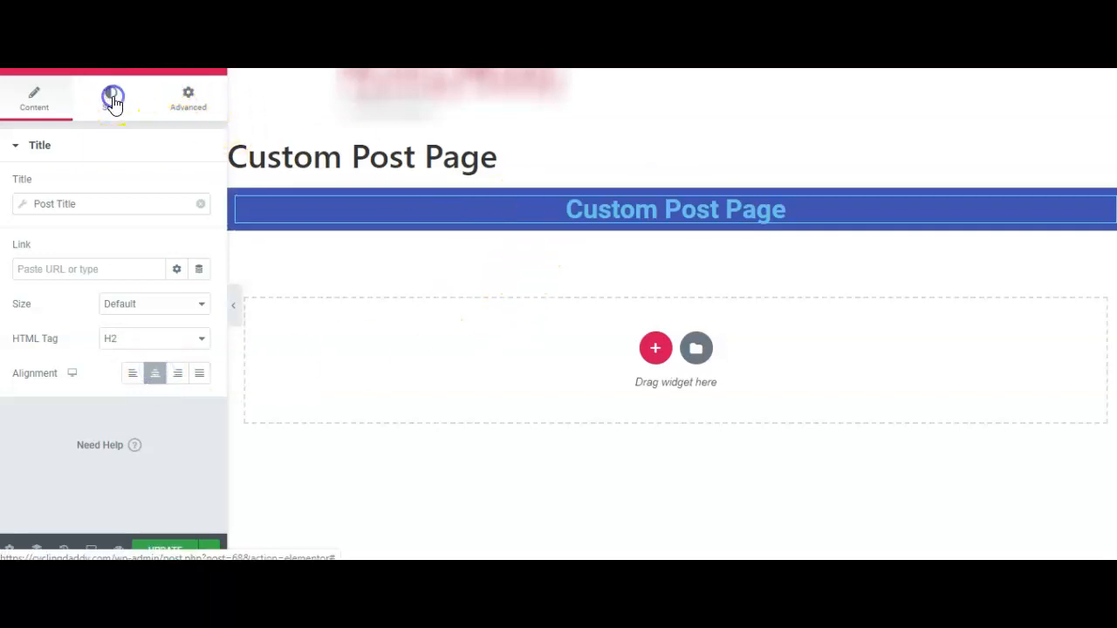
pyautogui.click(177, 189)
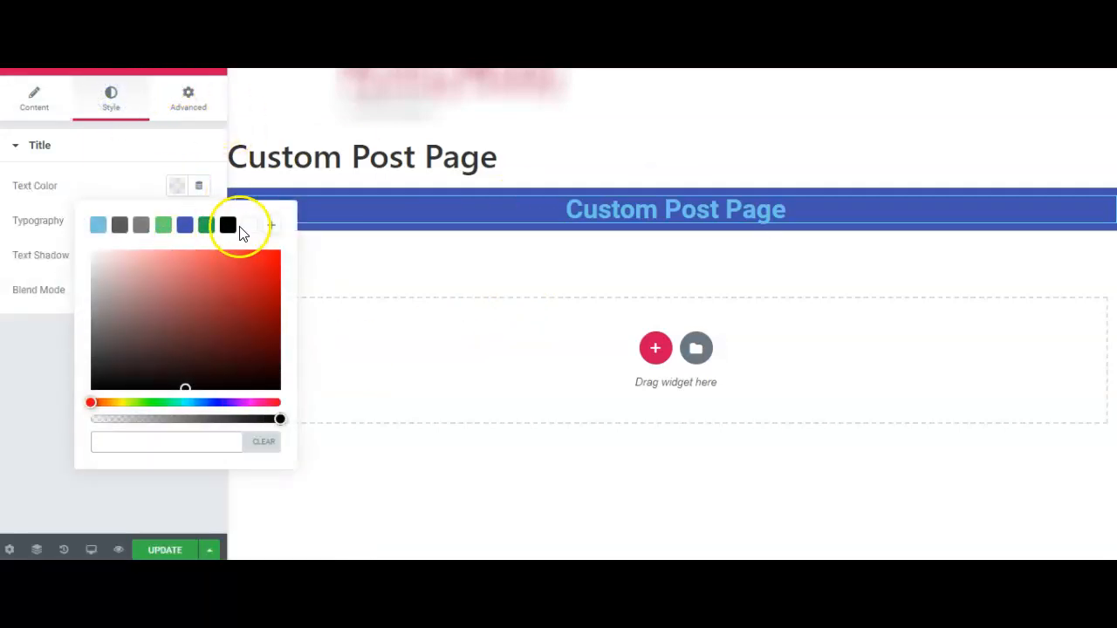
pyautogui.click(250, 226)
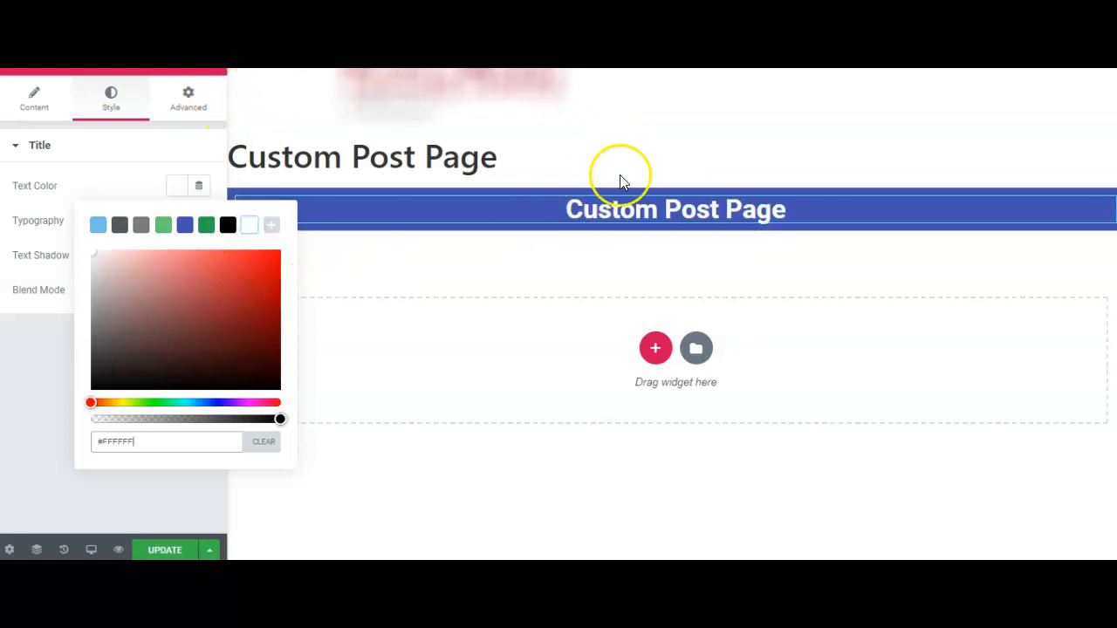
# - Unlink the blue section's padding values and set its top and bottom padding to 40 px
pyautogui.moveTo(670, 187)
pyautogui.click(675, 188)
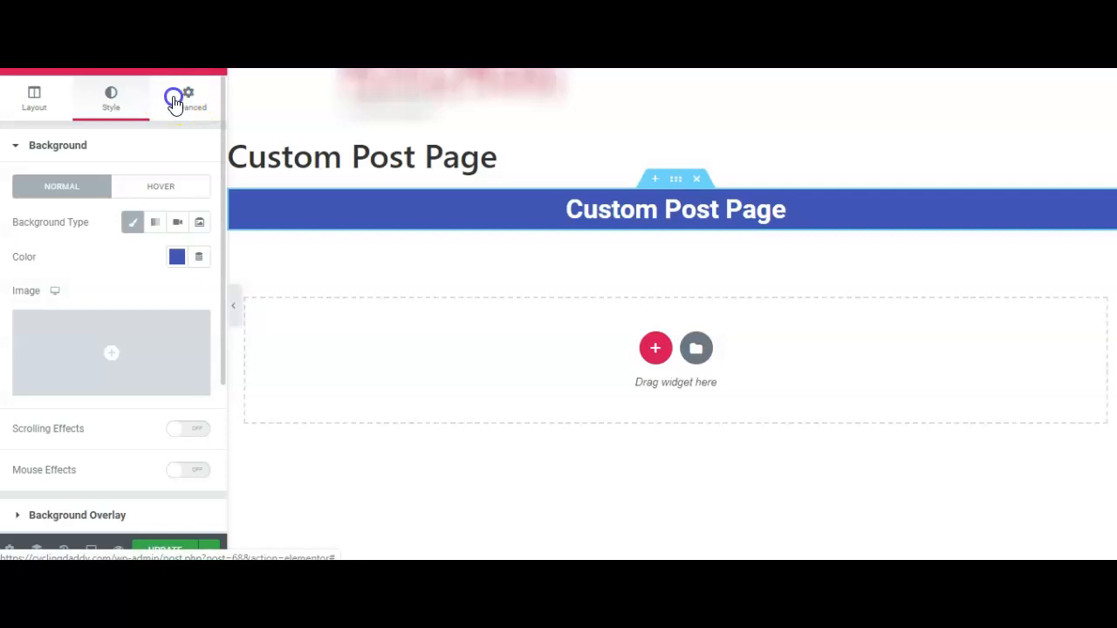
pyautogui.click(174, 102)
pyautogui.click(192, 289)
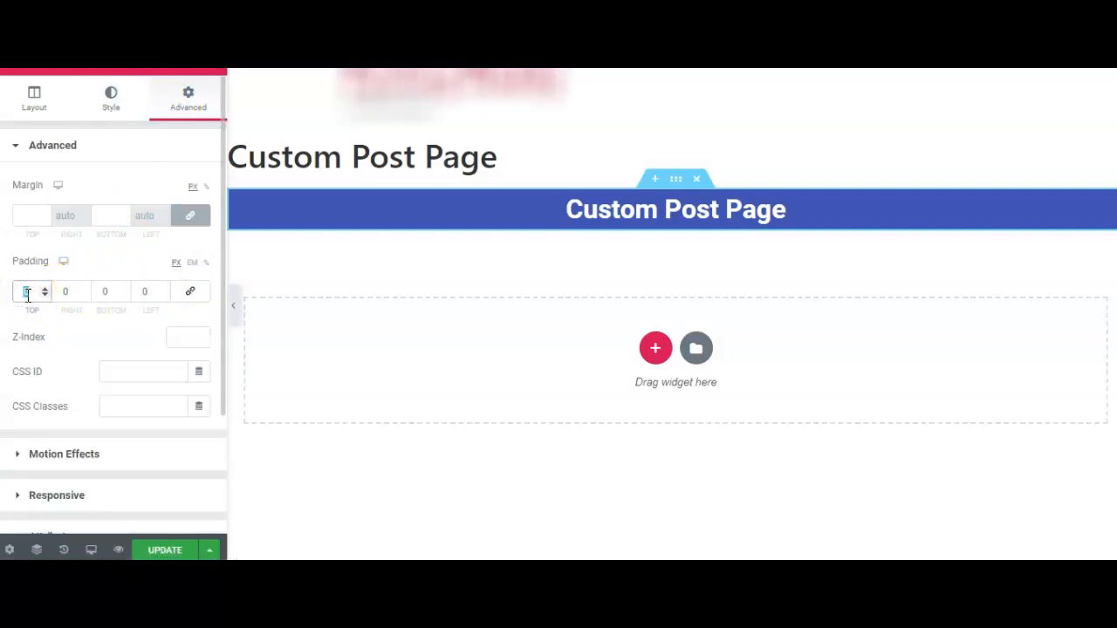
pyautogui.write('4040')
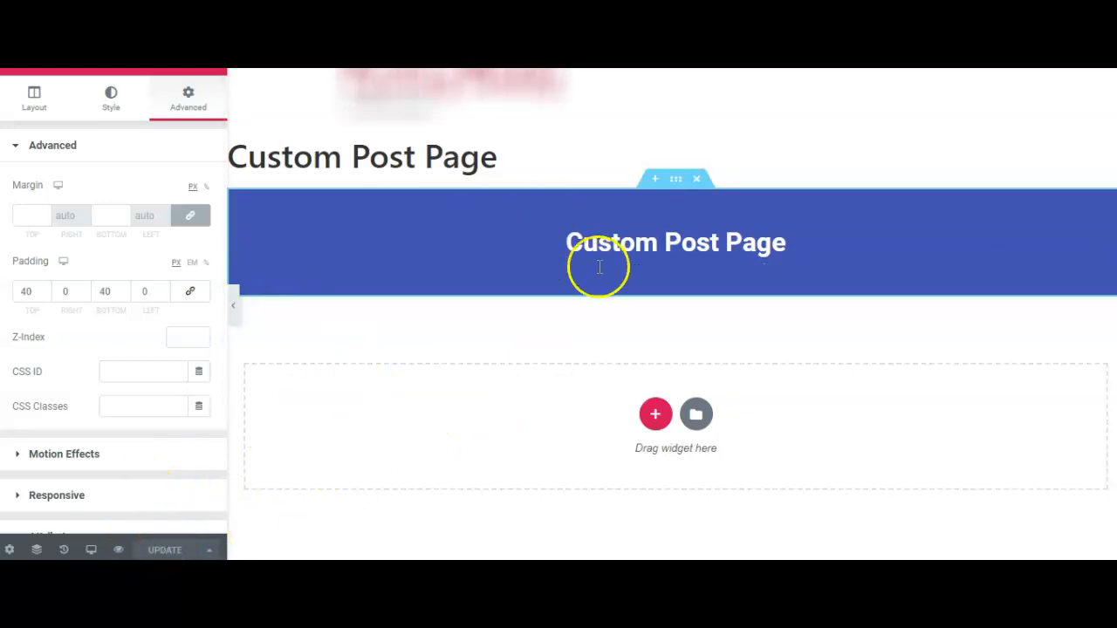
# - Add a single-column section below the blue banner and place a Posts widget in it
pyautogui.click(656, 415)
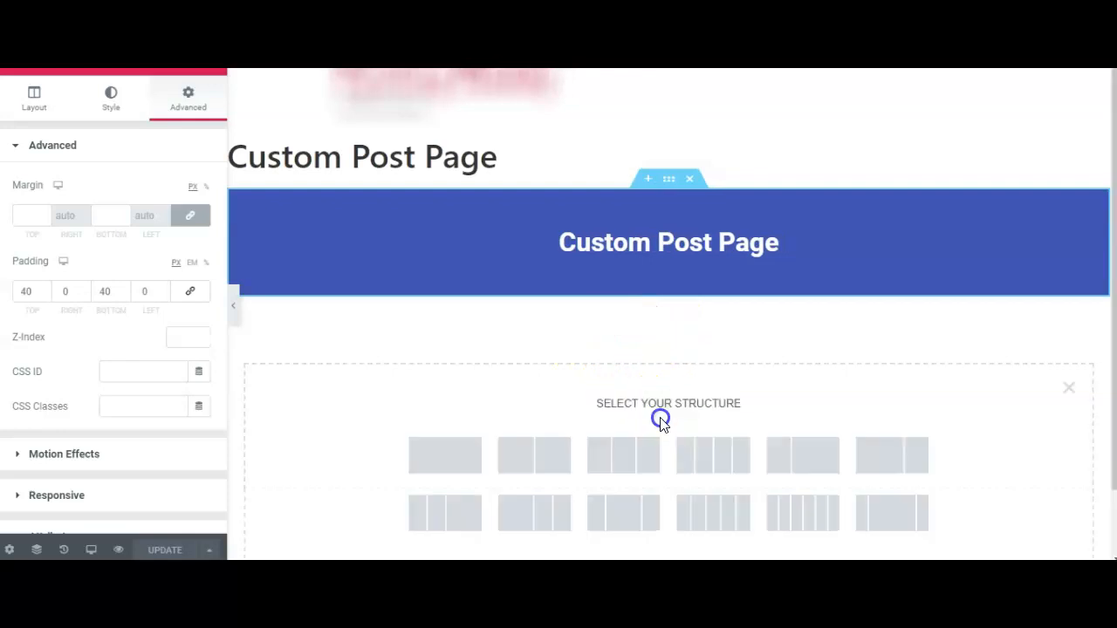
pyautogui.click(434, 462)
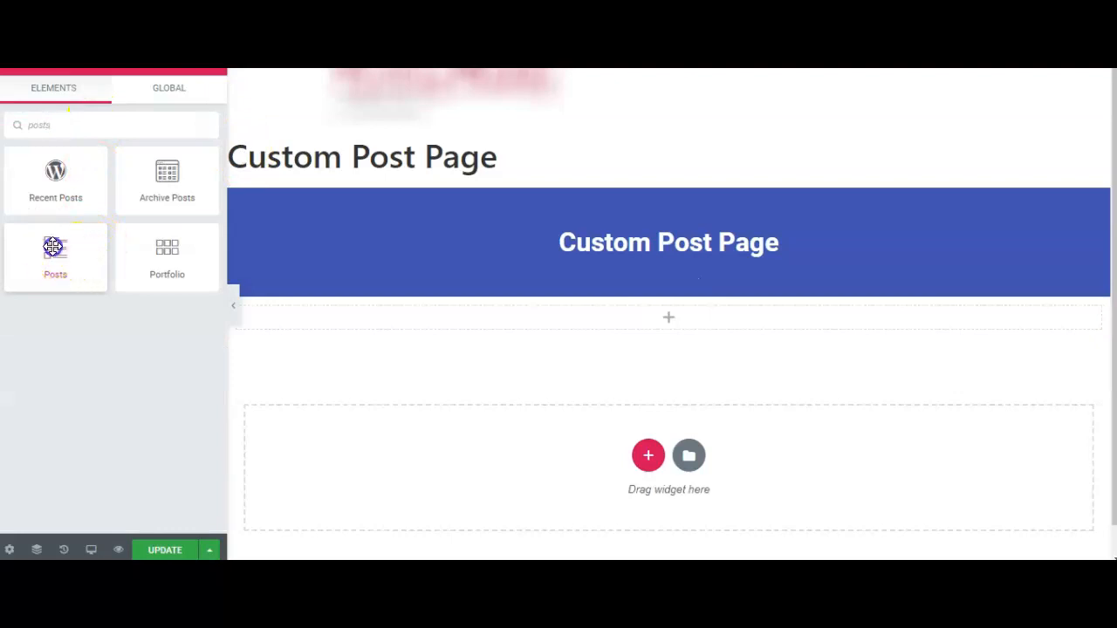
pyautogui.moveTo(52, 250); pyautogui.dragTo(672, 314)
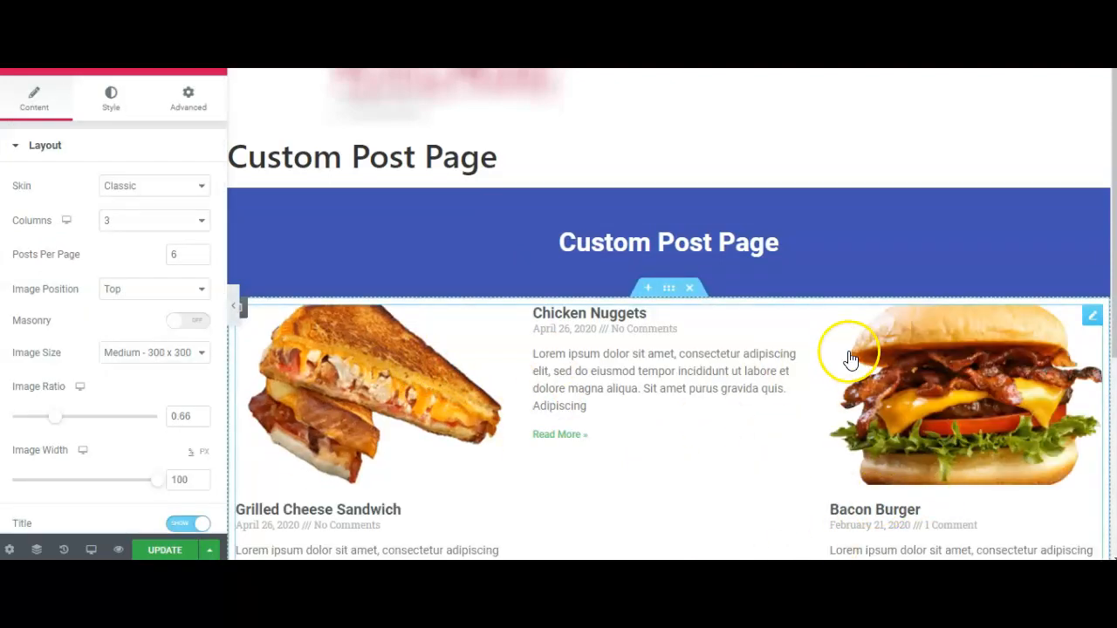
# - Examine how the Posts widget lays out the posts with its default Classic skin
pyautogui.scroll(-2, 916, 425)
pyautogui.scroll(-2, 917, 425)
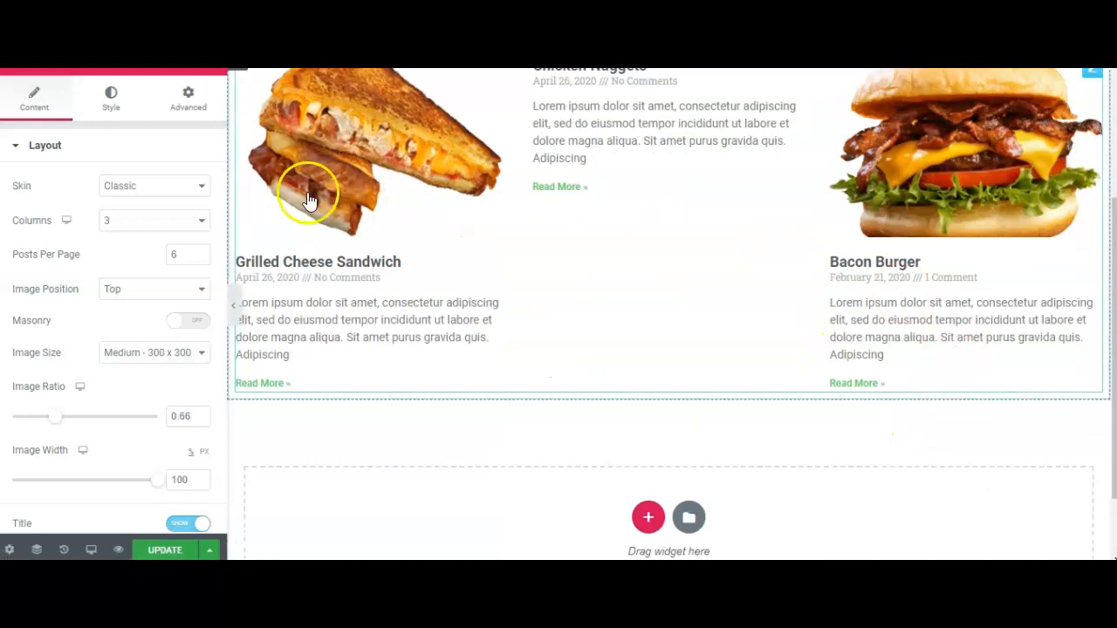
pyautogui.scroll(4, 816, 301)
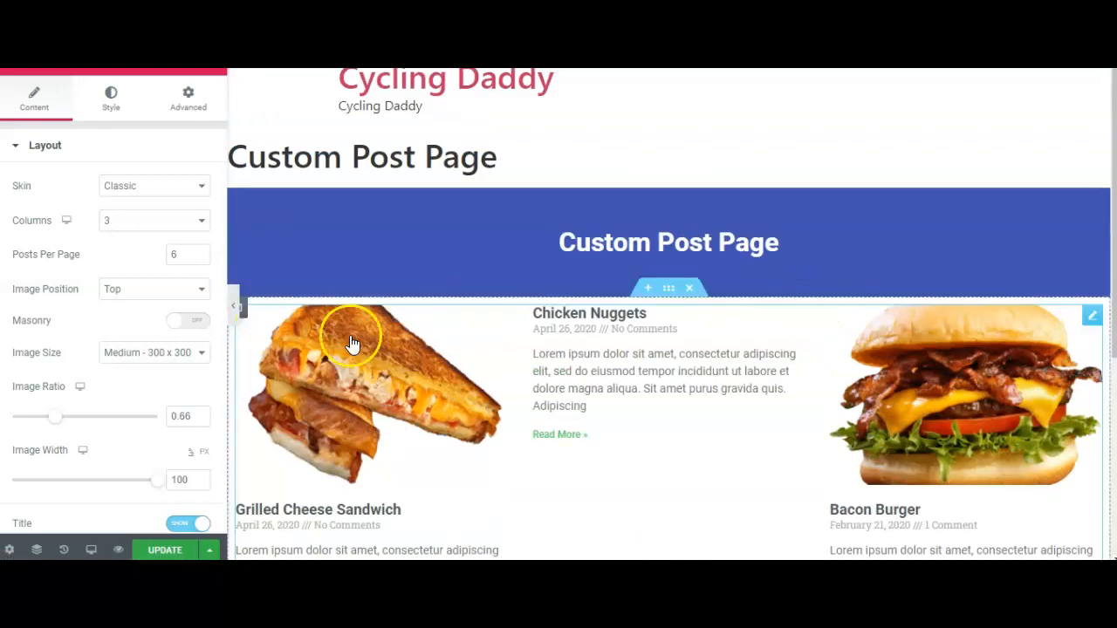
pyautogui.scroll(-2, 419, 326)
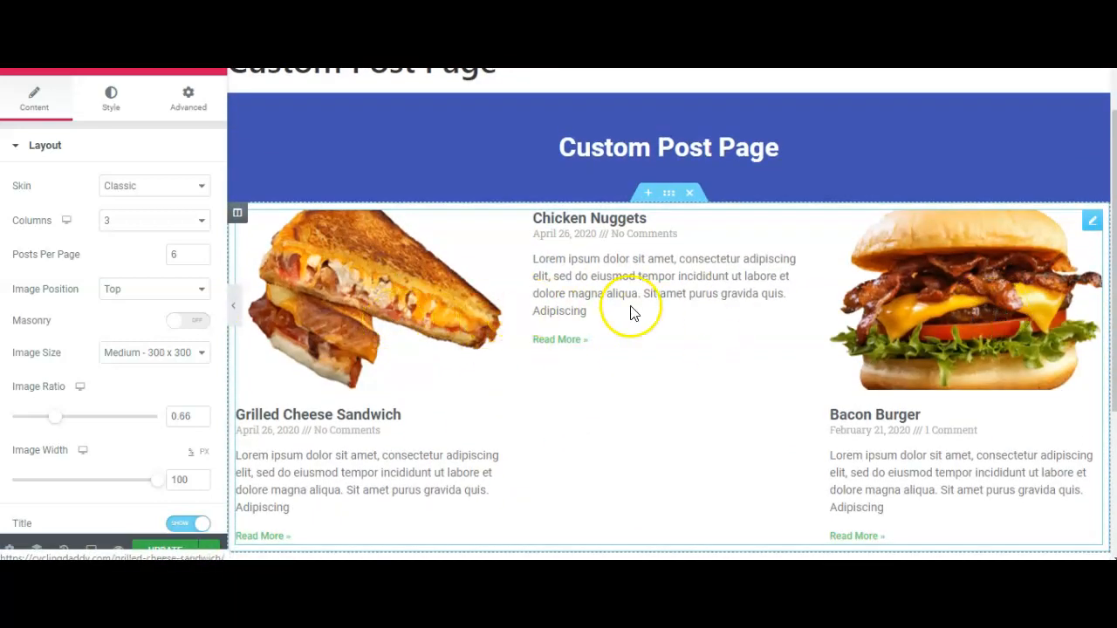
pyautogui.scroll(-2, 654, 169)
pyautogui.scroll(1, 672, 180)
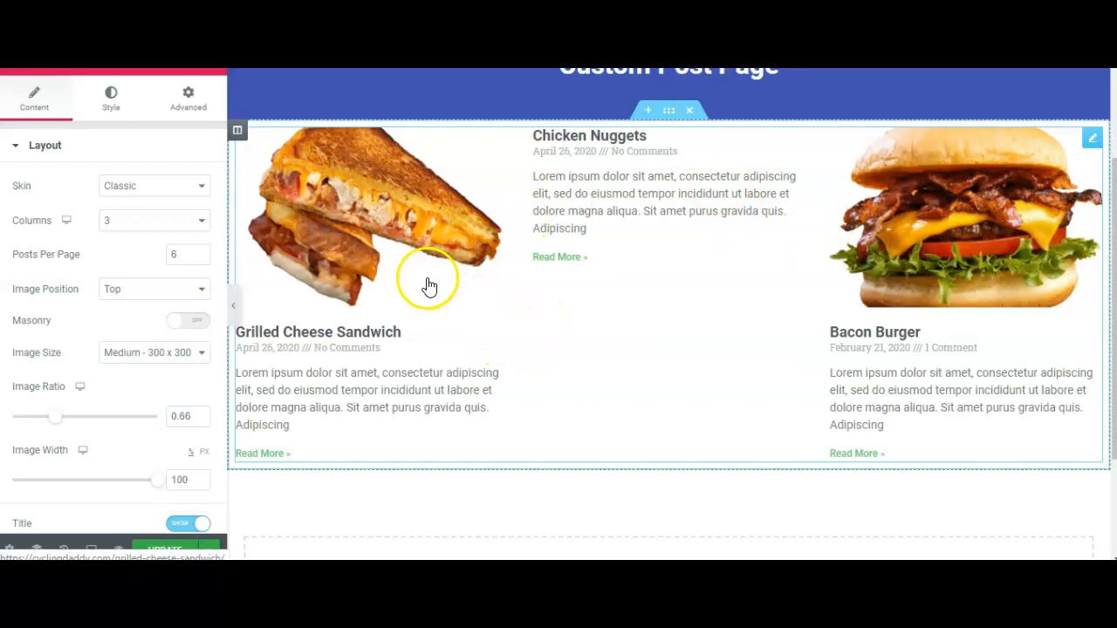
# - Switch the Posts widget's skin to Custom and choose custom post loop as its default template
pyautogui.scroll(1, 478, 229)
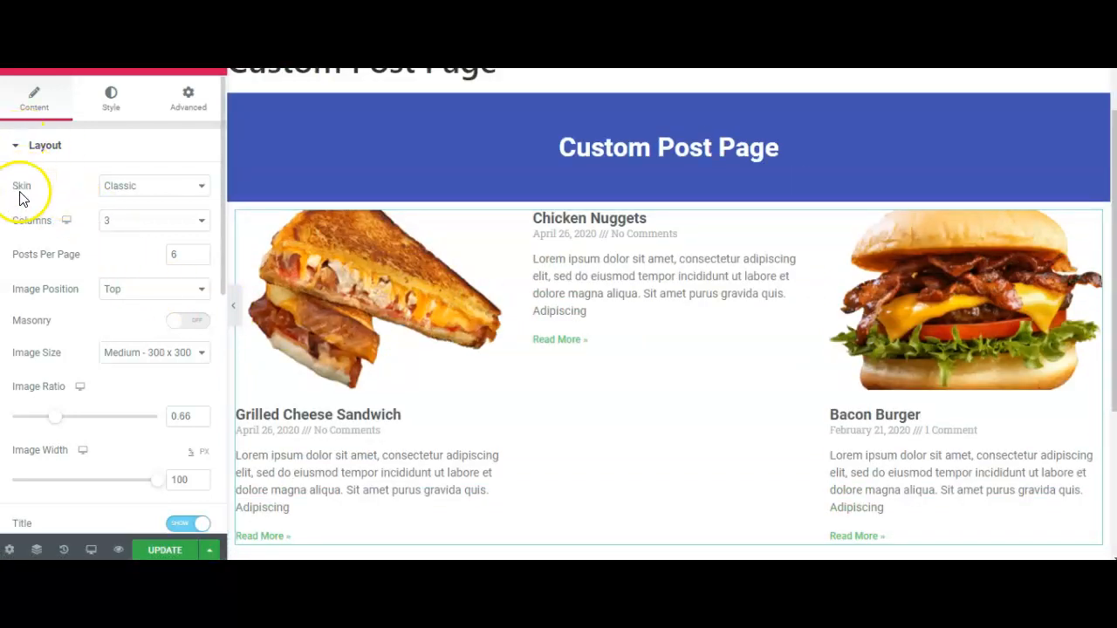
pyautogui.click(137, 188)
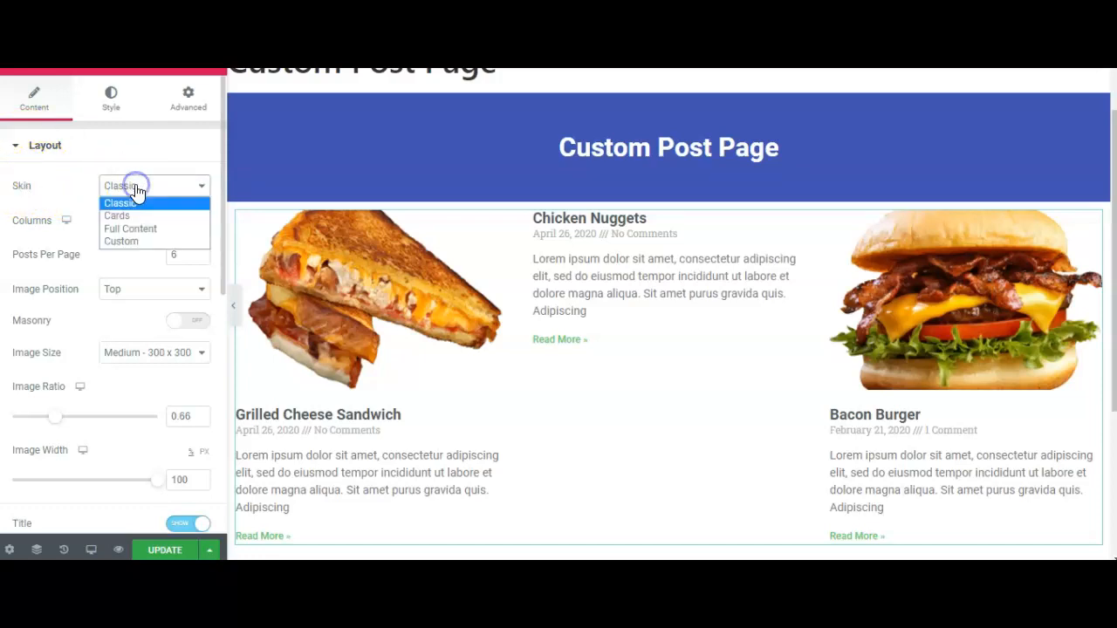
pyautogui.click(127, 245)
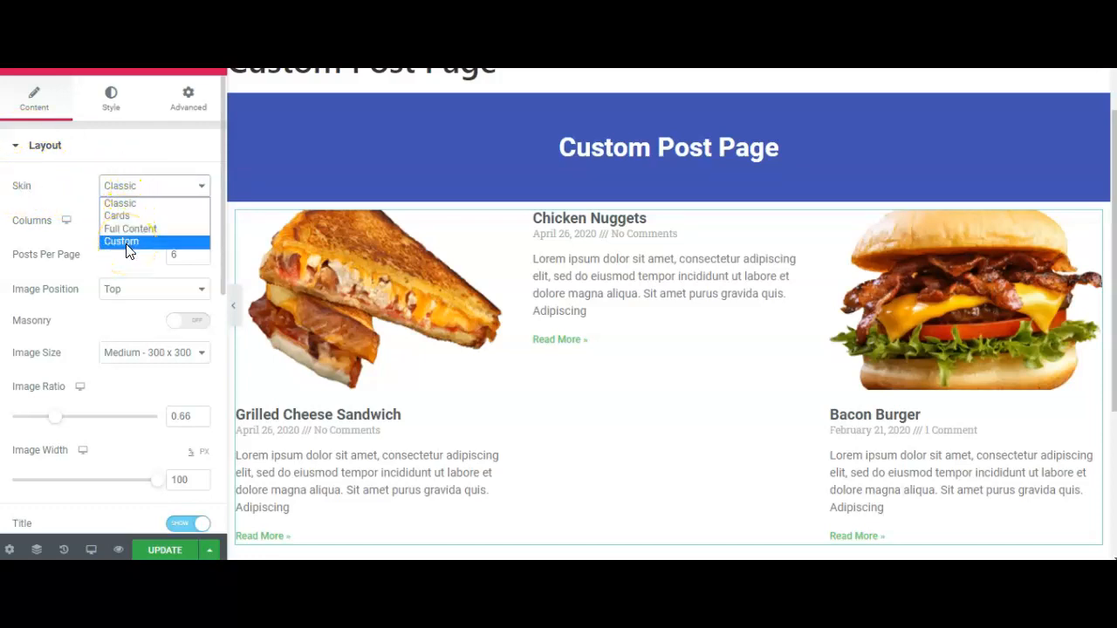
pyautogui.click(127, 245)
pyautogui.click(126, 186)
pyautogui.click(125, 240)
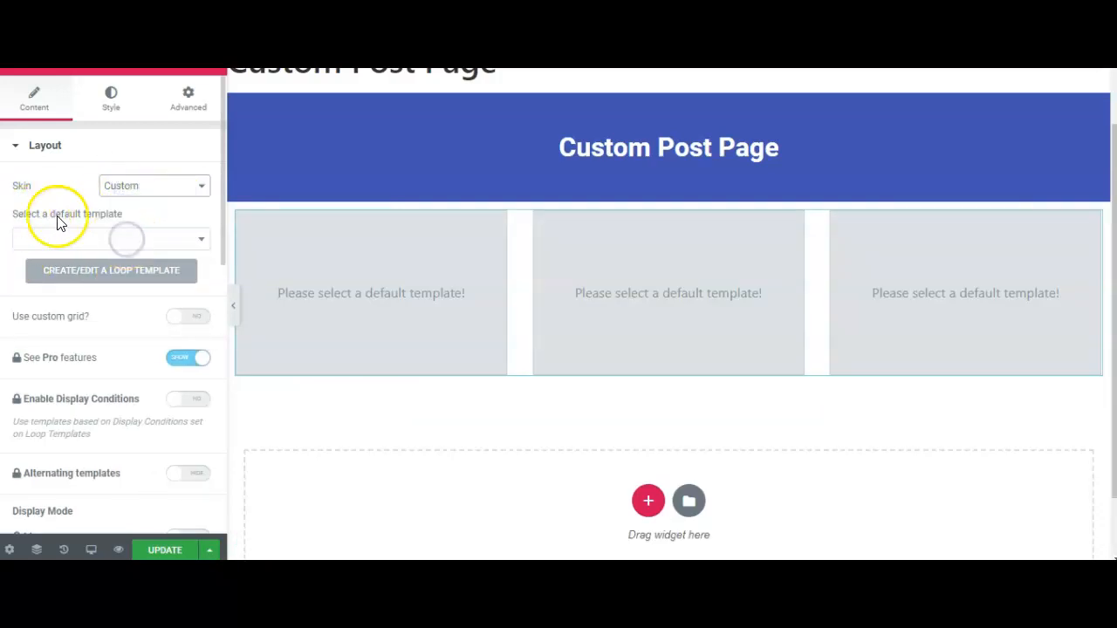
pyautogui.click(166, 244)
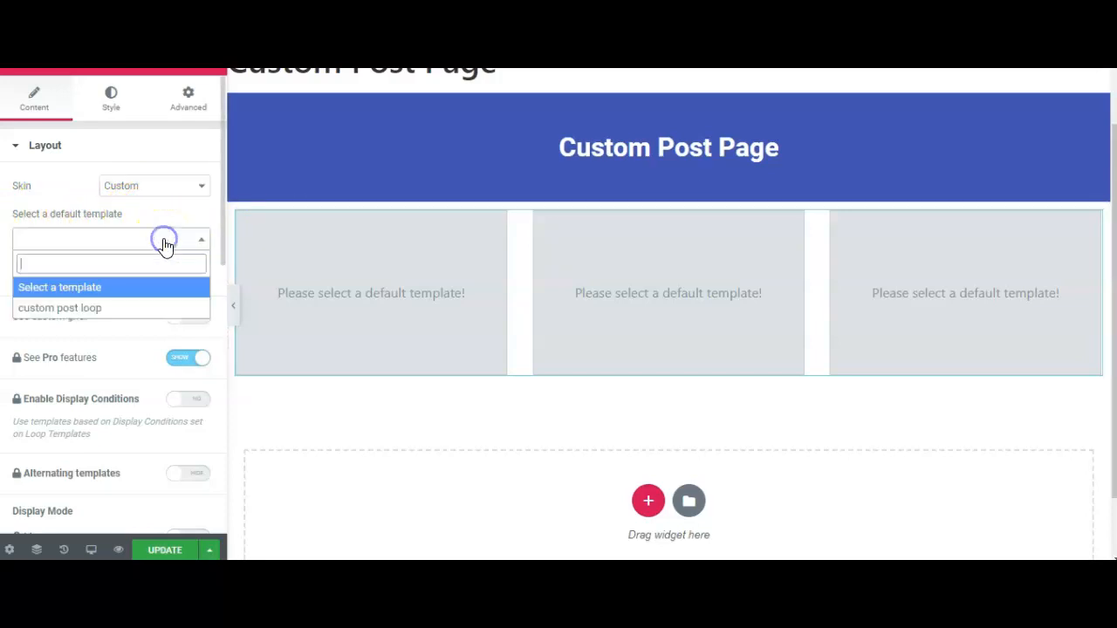
pyautogui.click(61, 310)
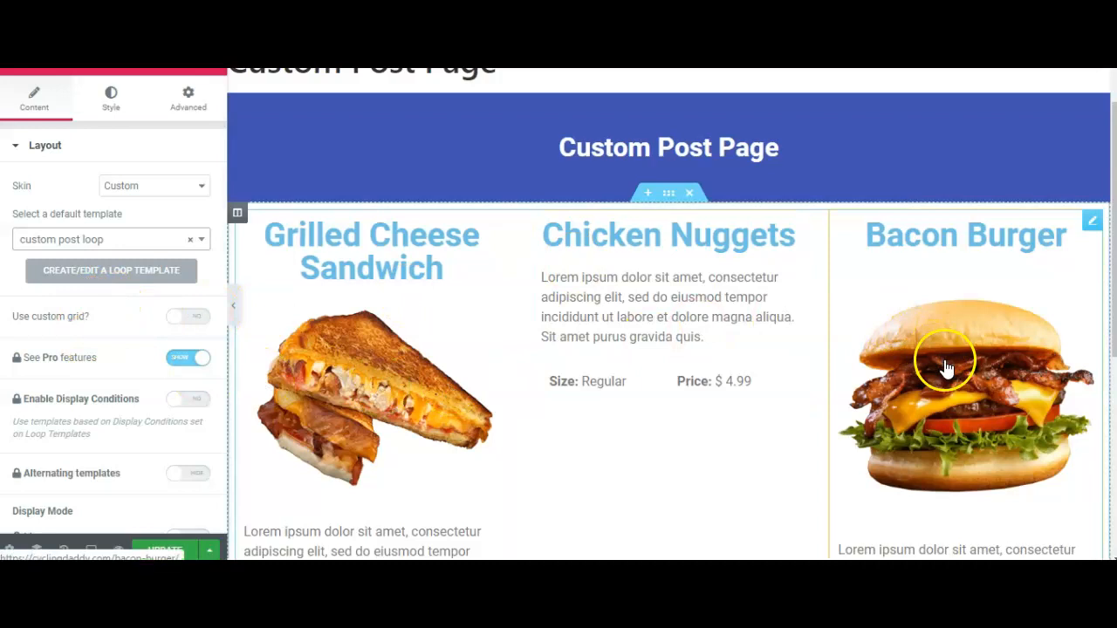
# - Examine how the loop template lays out each post's title, image, text, size and price
pyautogui.scroll(-1, 945, 363)
pyautogui.scroll(-3, 945, 363)
pyautogui.scroll(2, 945, 363)
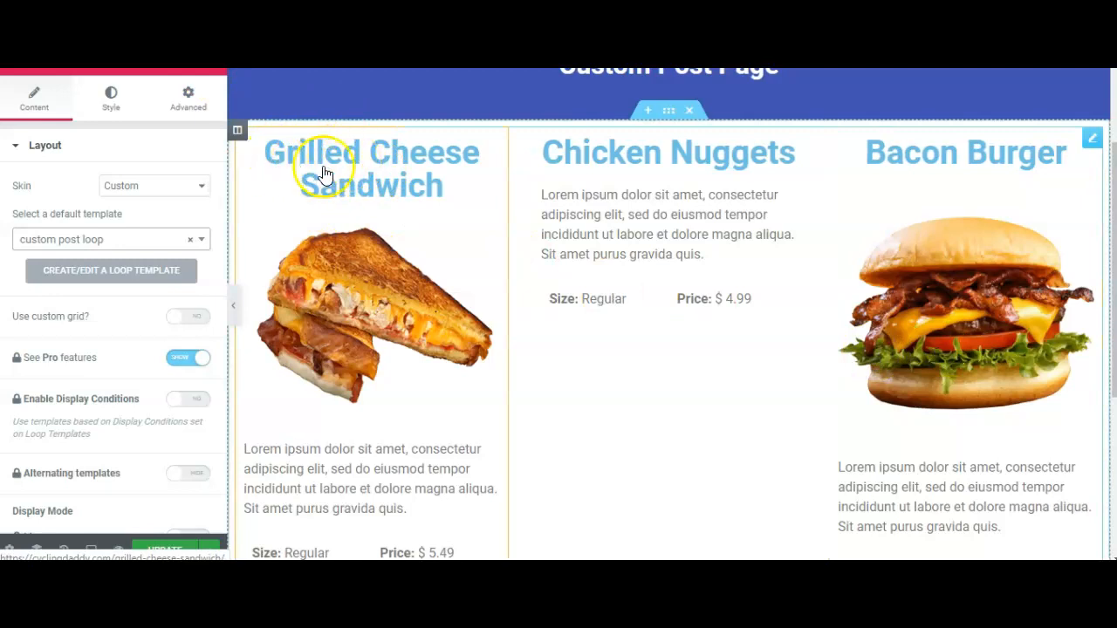
pyautogui.scroll(-1, 454, 175)
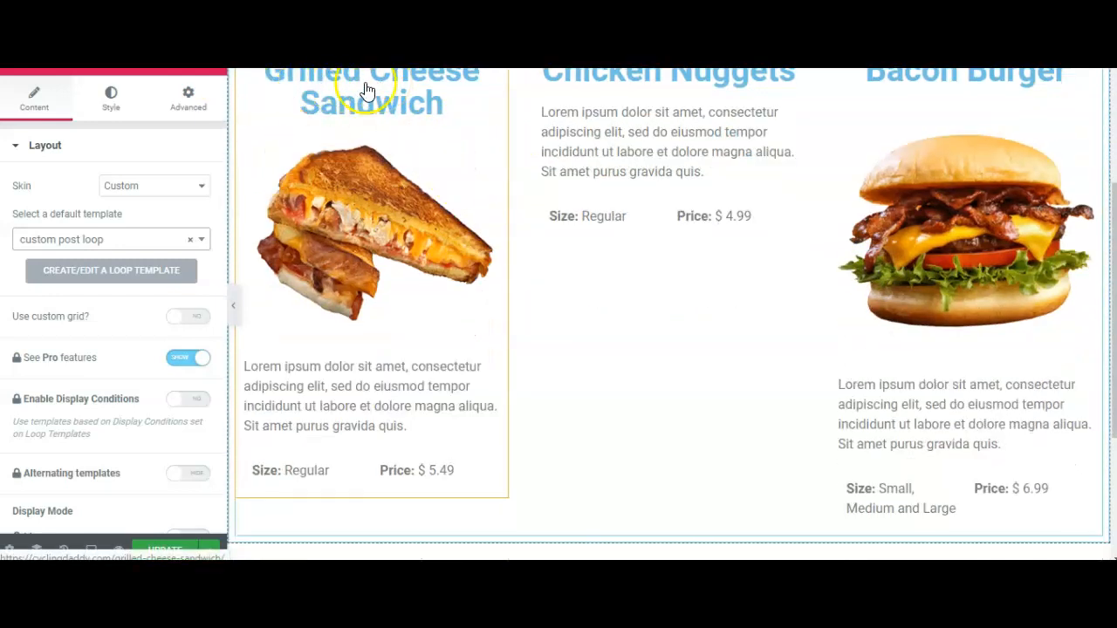
pyautogui.scroll(-1, 314, 261)
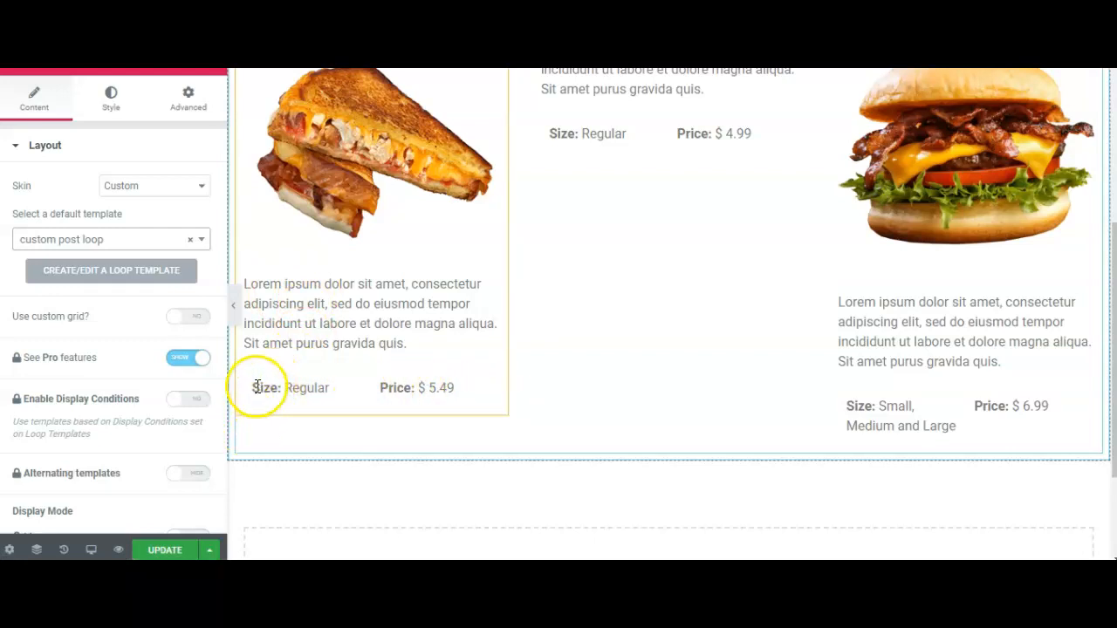
pyautogui.moveTo(258, 387); pyautogui.dragTo(434, 291)
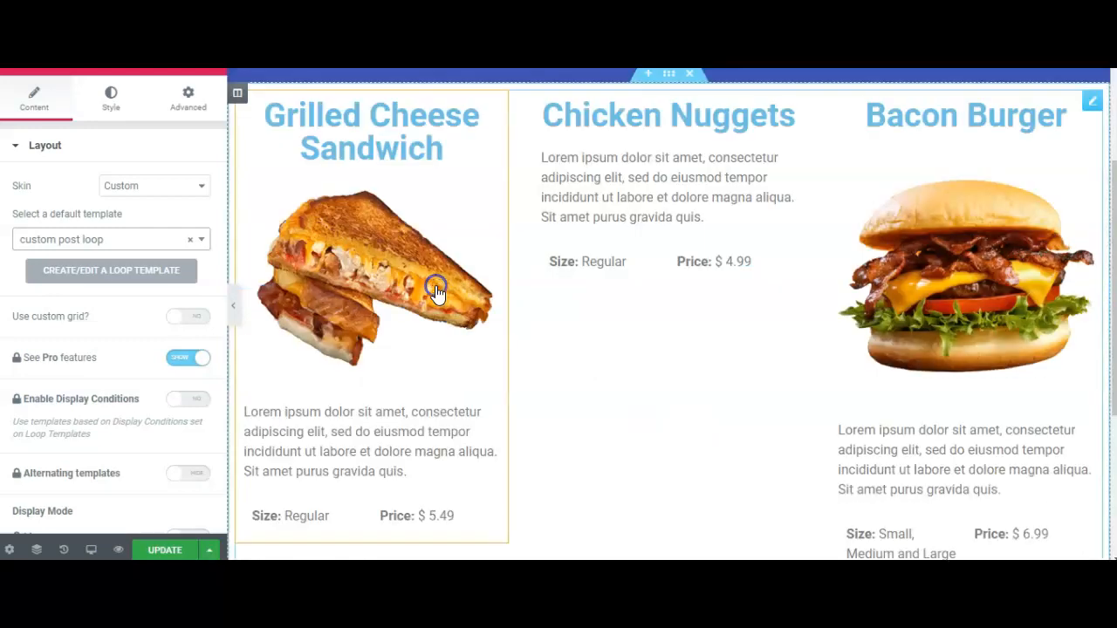
pyautogui.scroll(-2, 432, 358)
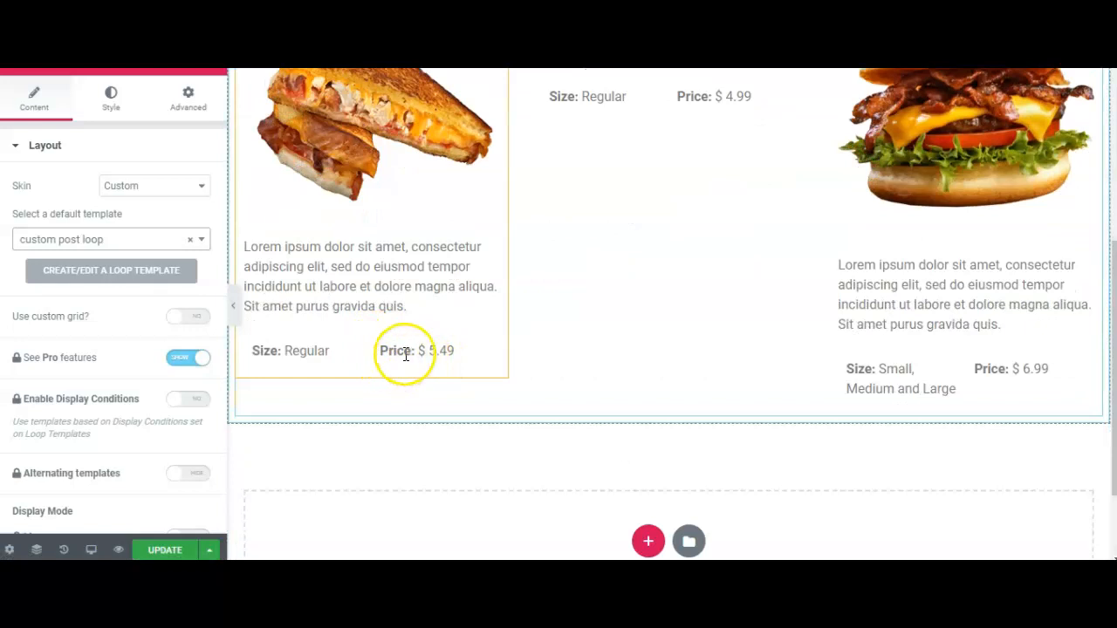
pyautogui.scroll(1, 406, 355)
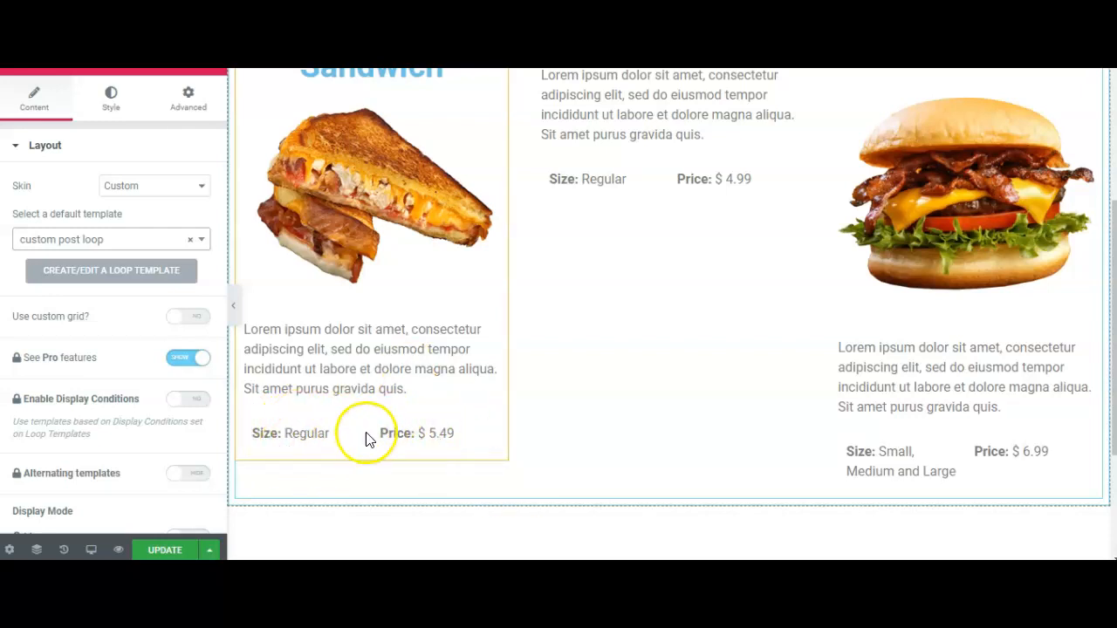
# - Update the Custom Post Page and exit Elementor to the WordPress dashboard
pyautogui.click(163, 550)
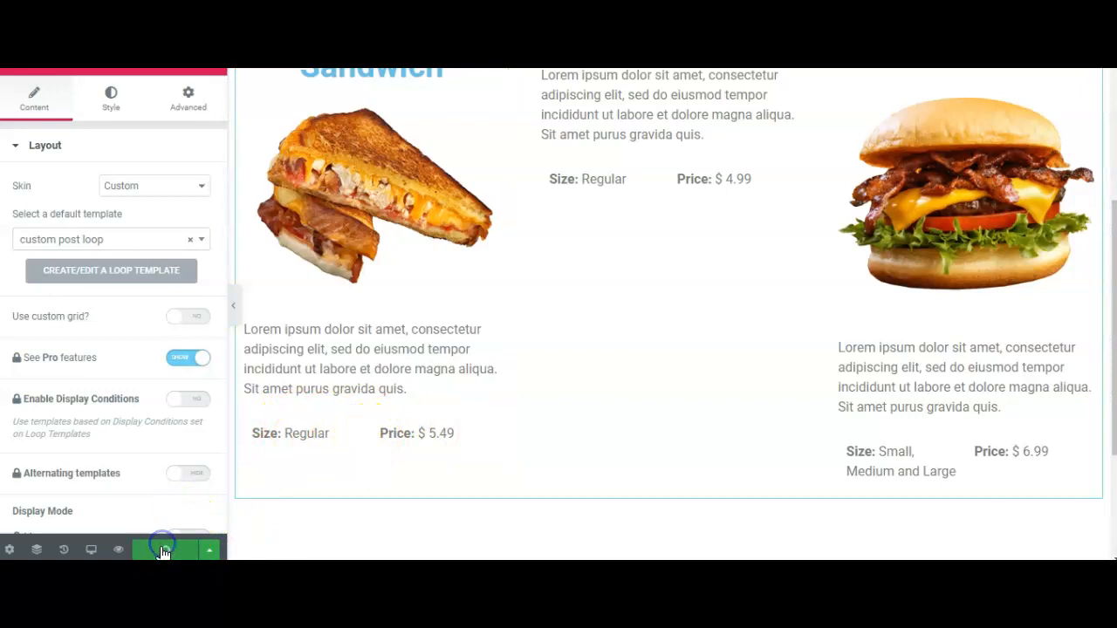
pyautogui.click(14, 60)
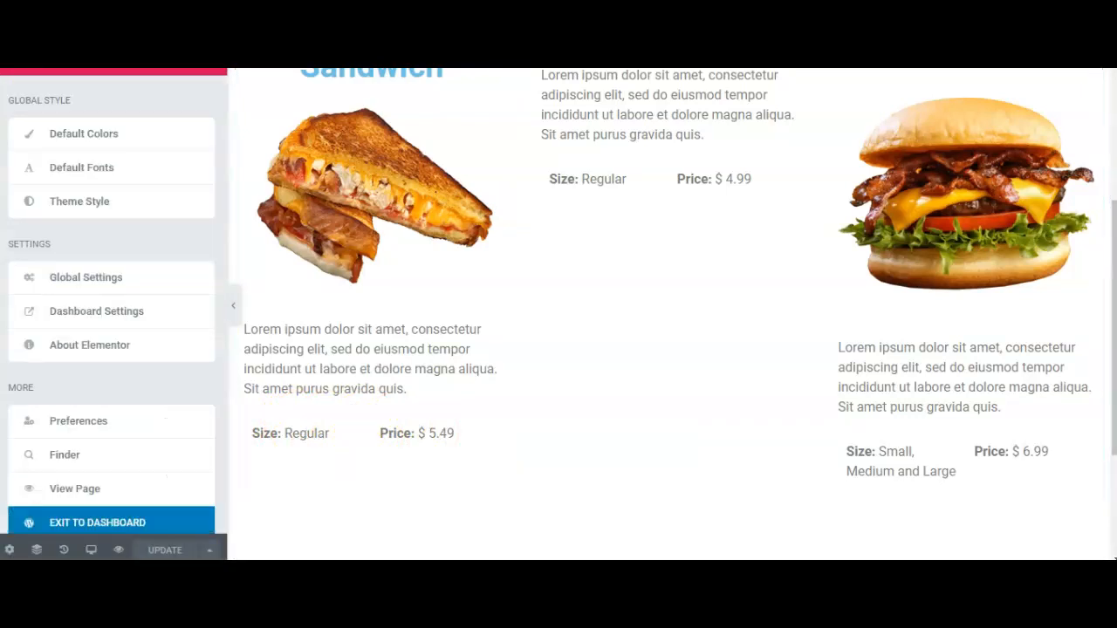
pyautogui.click(88, 532)
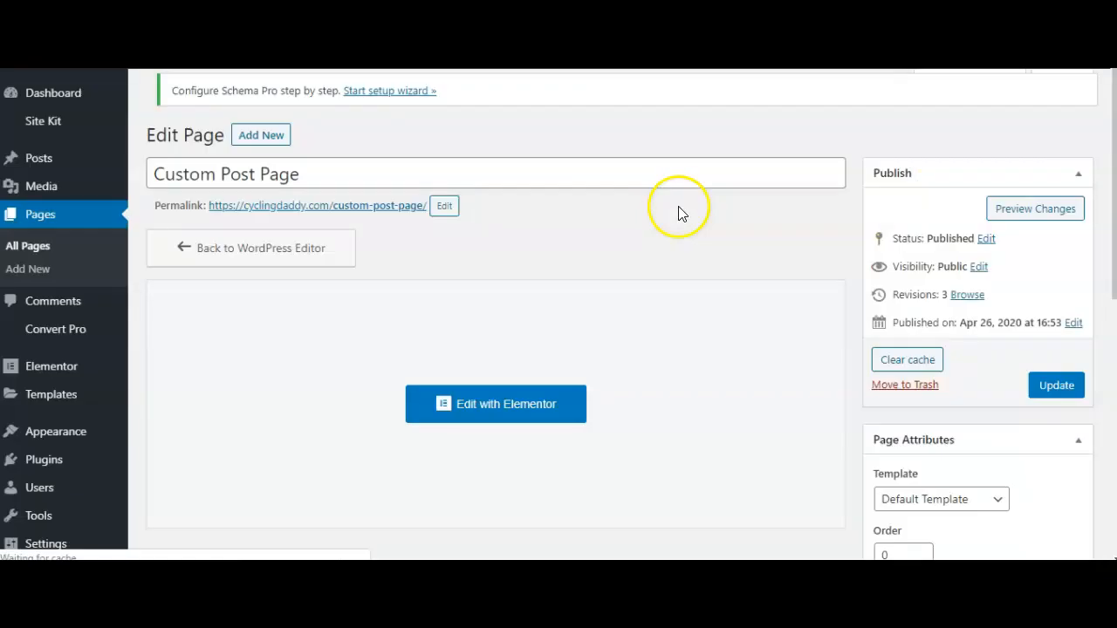
# - Open the Chicken Nuggets post, set chicken-nuggets.png as its featured image and update the post
pyautogui.moveTo(33, 161)
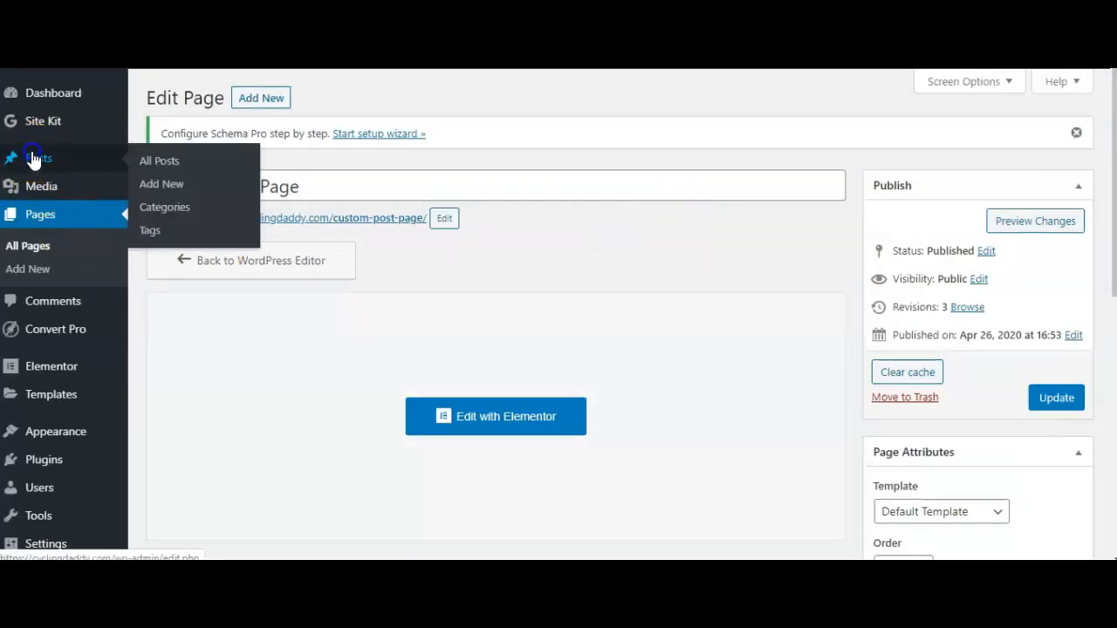
pyautogui.click(119, 171)
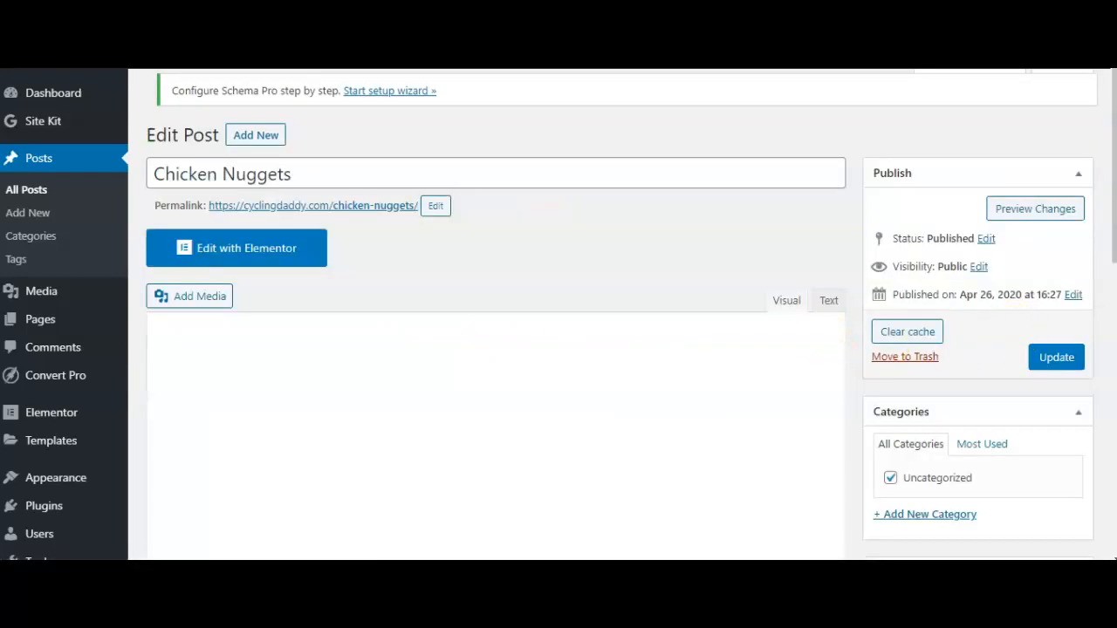
pyautogui.moveTo(1114, 261); pyautogui.dragTo(1115, 477)
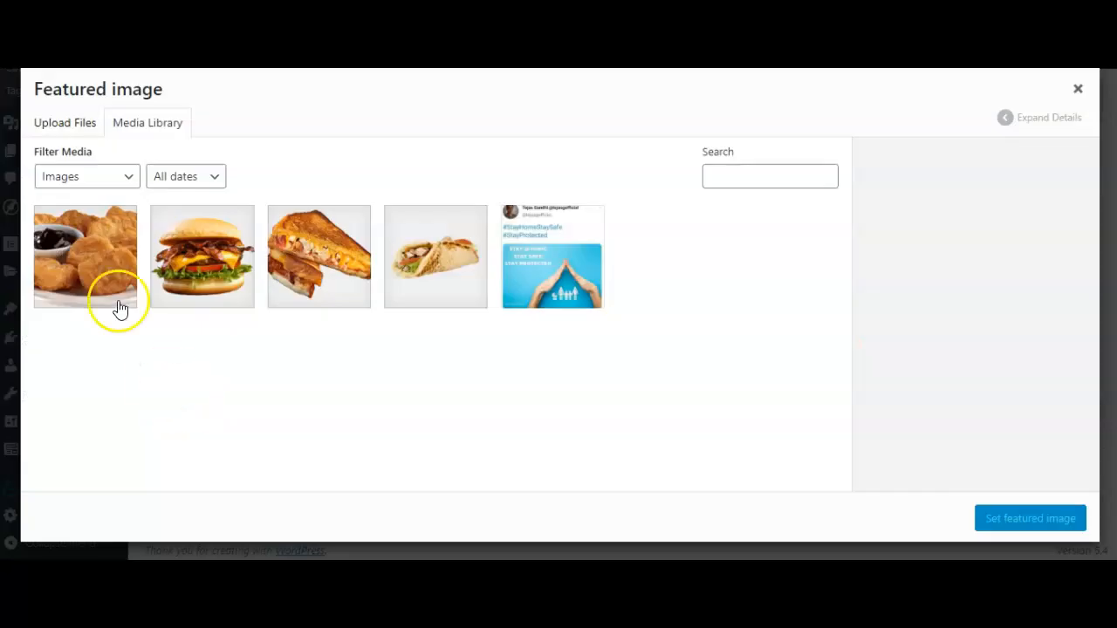
pyautogui.click(117, 300)
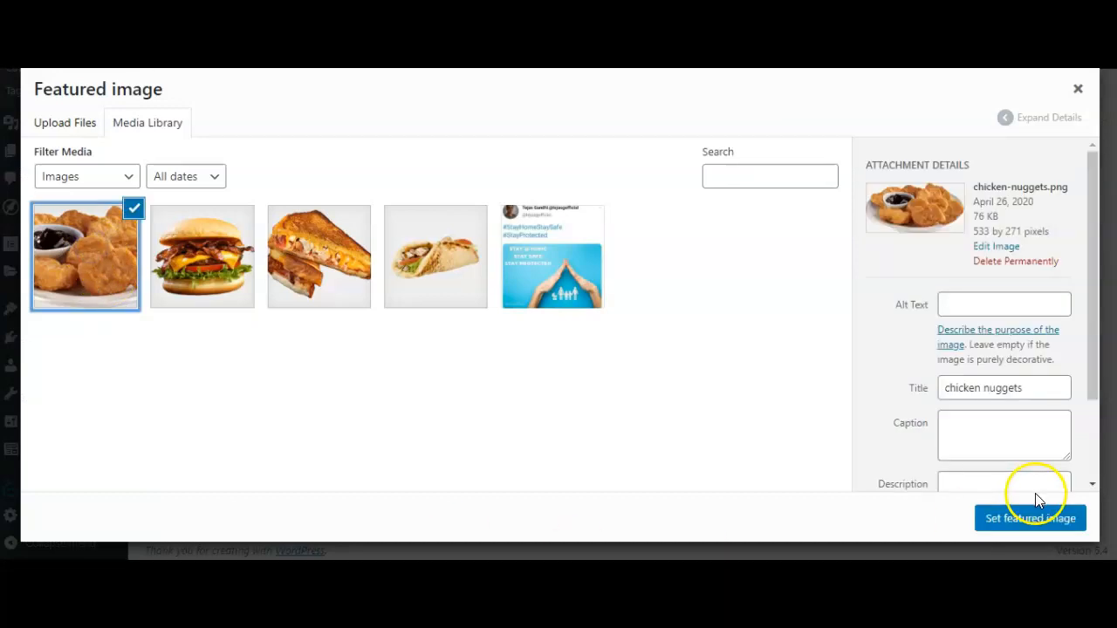
pyautogui.click(1038, 519)
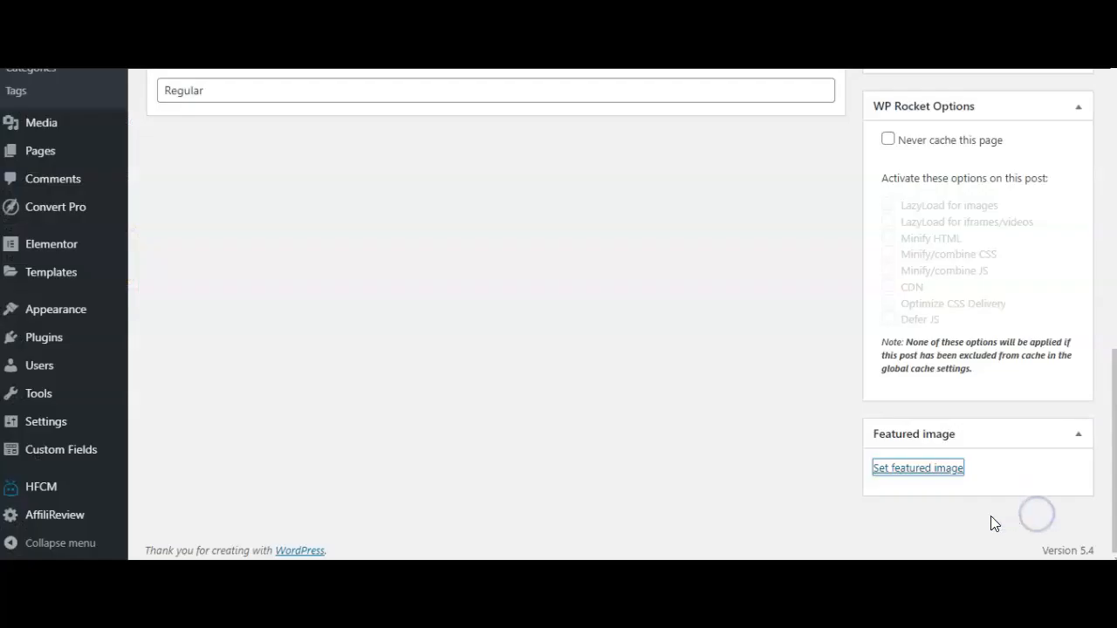
pyautogui.scroll(5, 1047, 367)
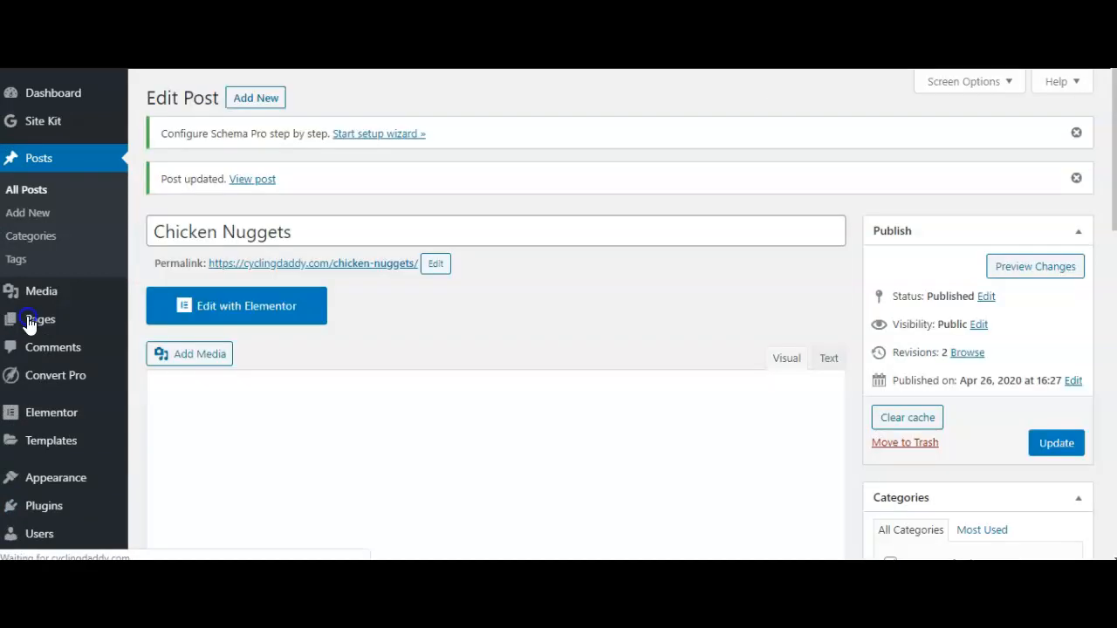
# - Find Custom Post Page in the list of pages and view it in a new browser tab
pyautogui.moveTo(39, 319)
pyautogui.click(153, 325)
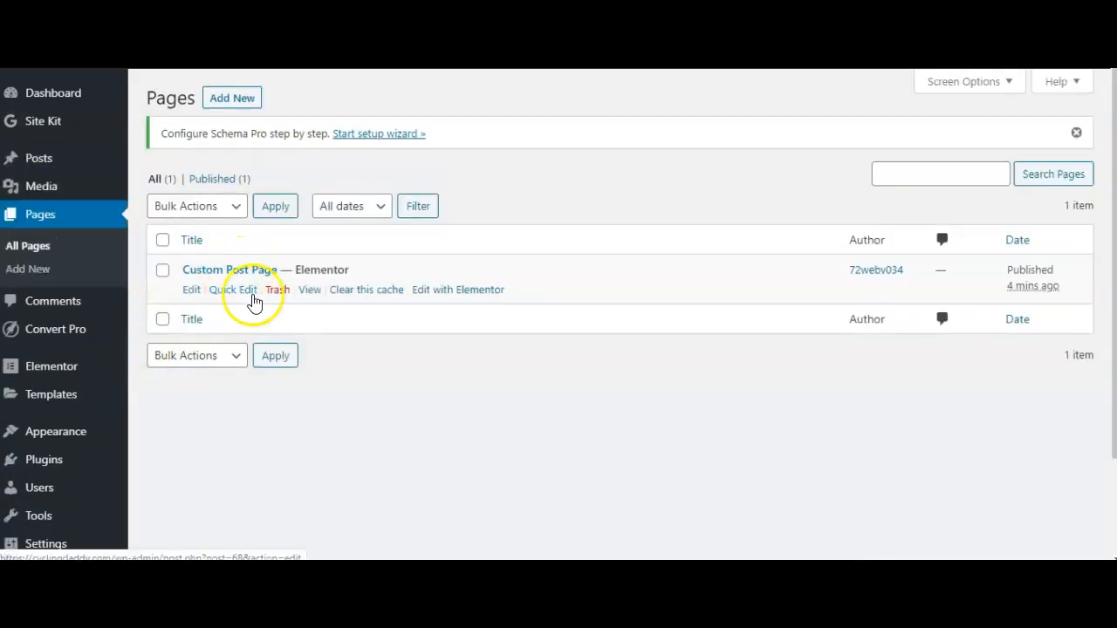
pyautogui.rightClick(307, 296)
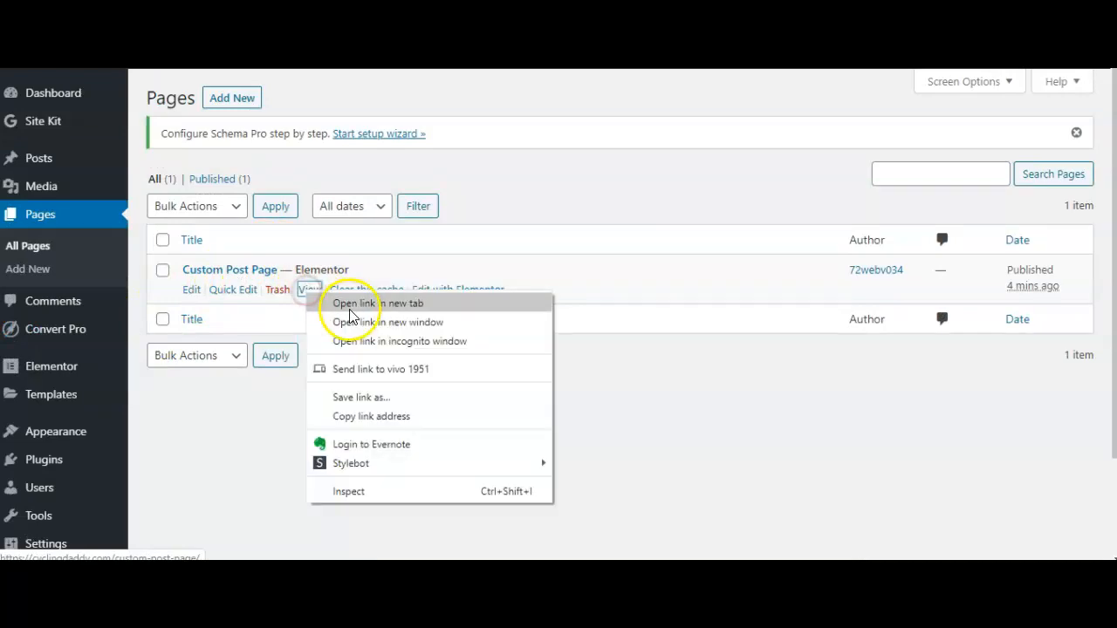
pyautogui.click(347, 305)
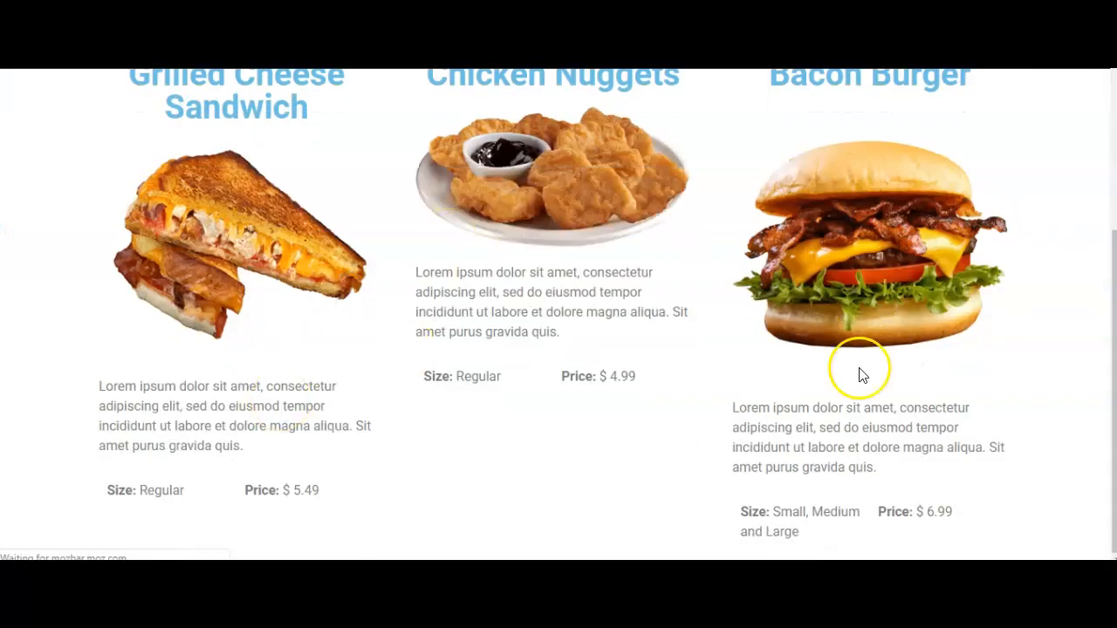
# - Examine the published page, comparing the title, image, text, size and price layout of the three posts
pyautogui.scroll(1, 996, 381)
pyautogui.scroll(2, 996, 380)
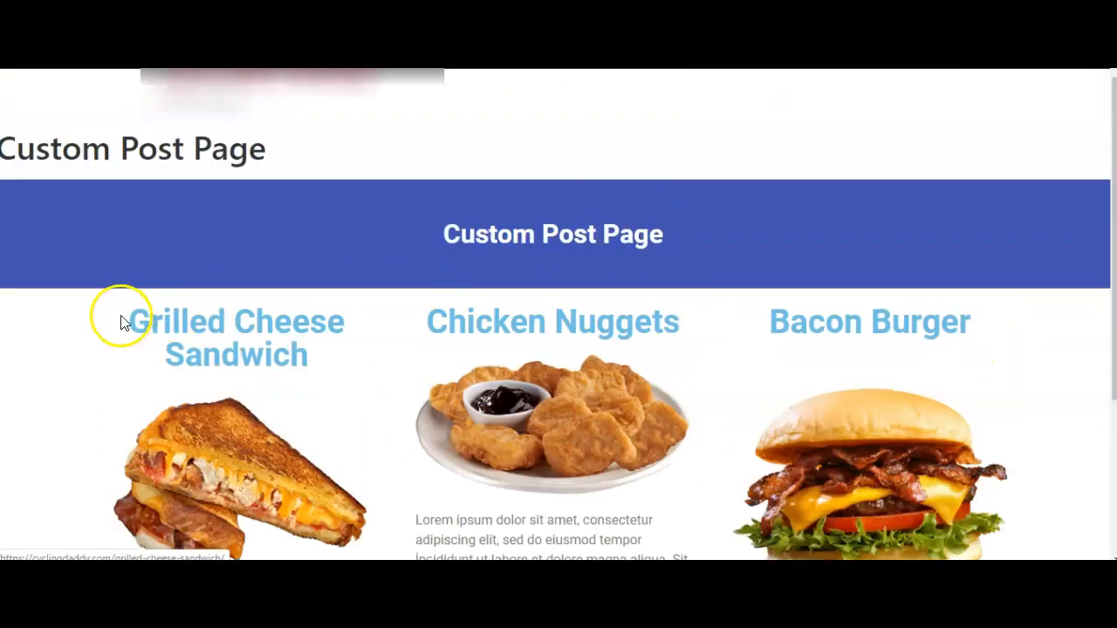
pyautogui.scroll(-1, 687, 410)
pyautogui.scroll(-2, 687, 410)
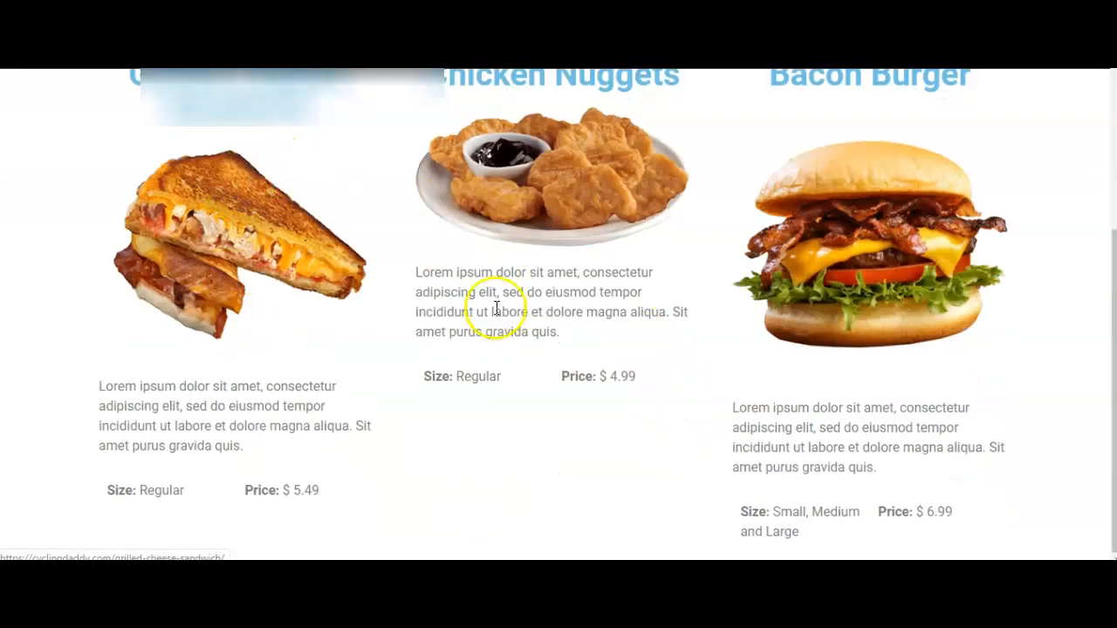
pyautogui.scroll(2, 477, 241)
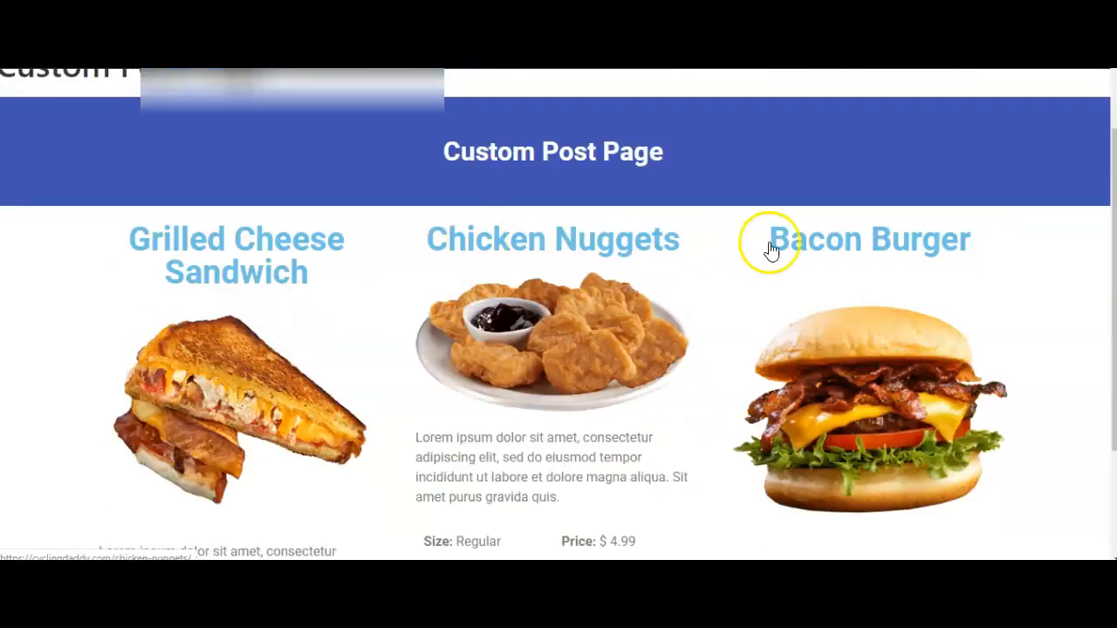
pyautogui.scroll(-2, 1049, 251)
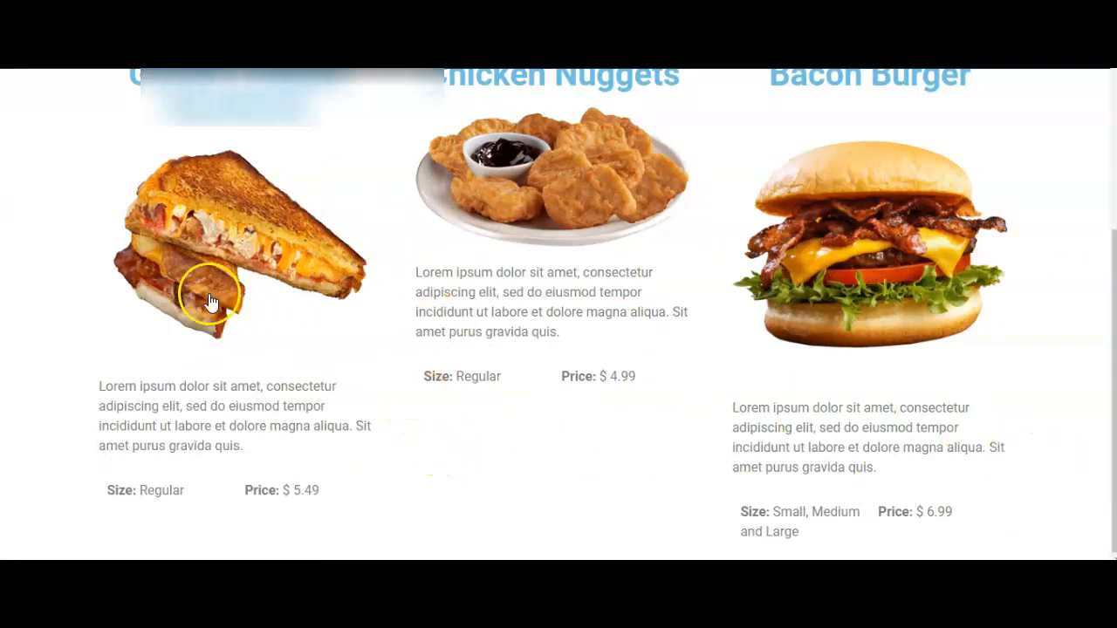
pyautogui.scroll(2, 209, 294)
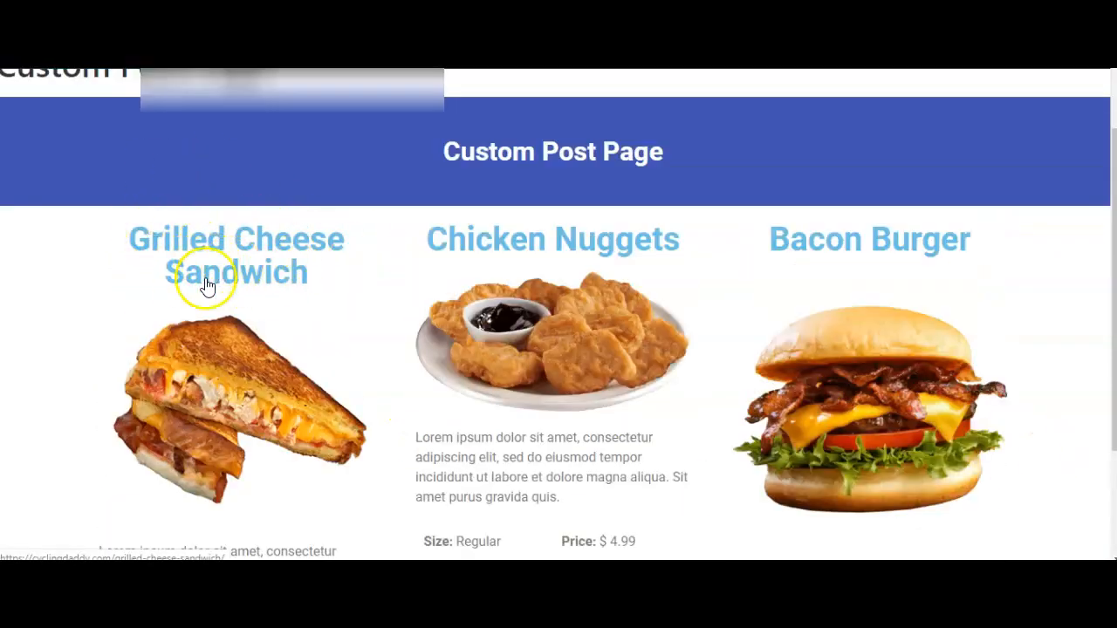
pyautogui.scroll(-2, 229, 304)
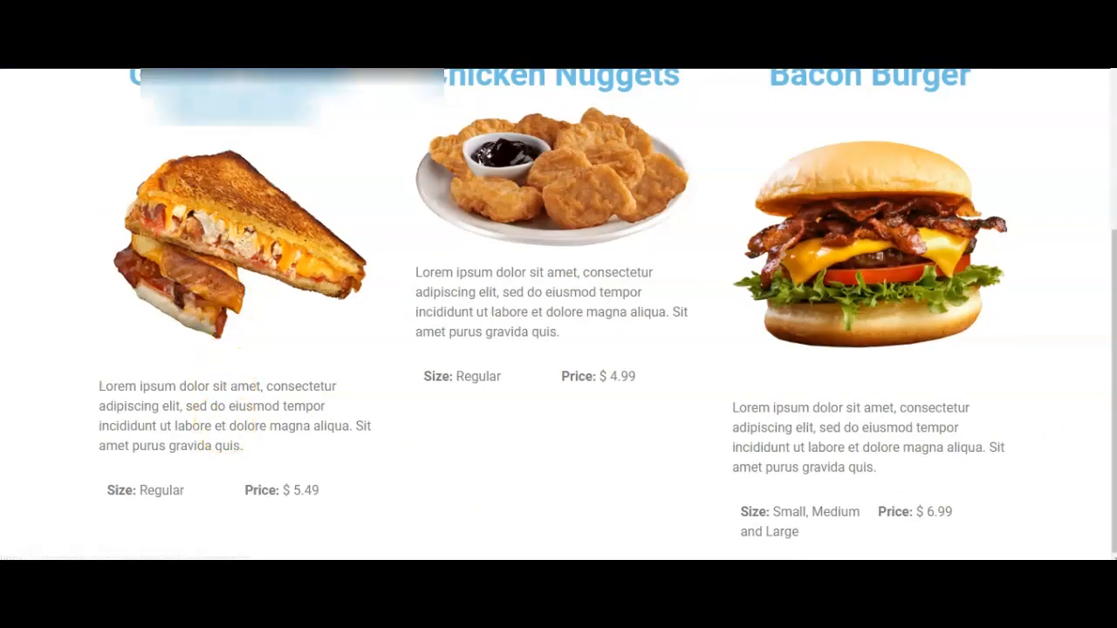
pyautogui.scroll(3, 503, 274)
pyautogui.scroll(-3, 637, 340)
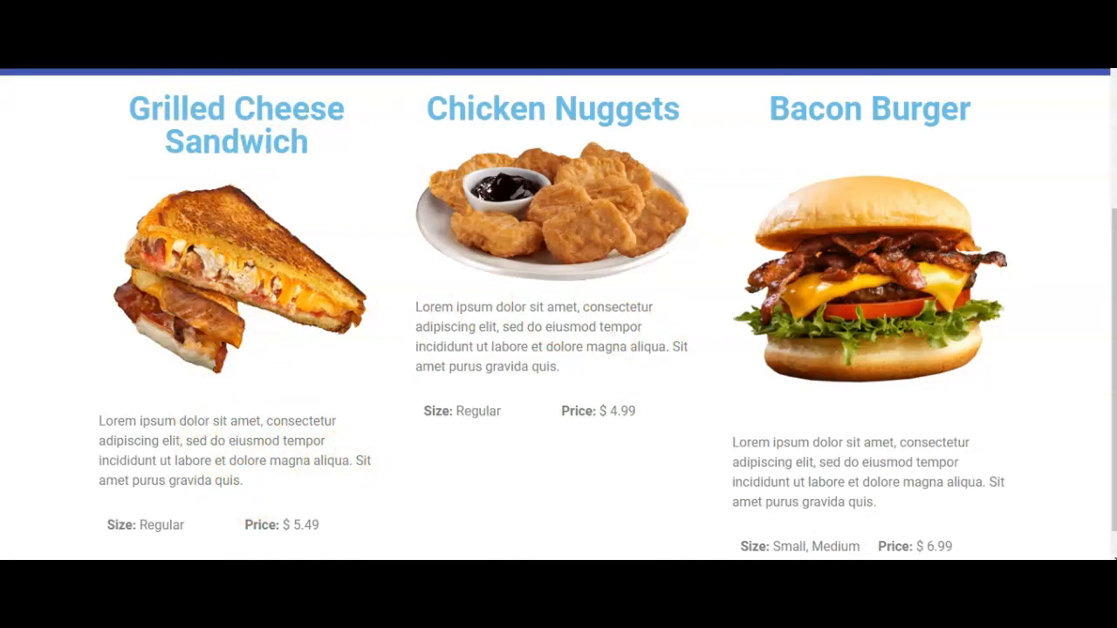
# - Return to the WordPress dashboard, open the custom post loop template from Theme Builder in Elementor and open its section's settings
pyautogui.hotkey('ctrl', 'shift', 'Tab')
pyautogui.moveTo(75, 398)
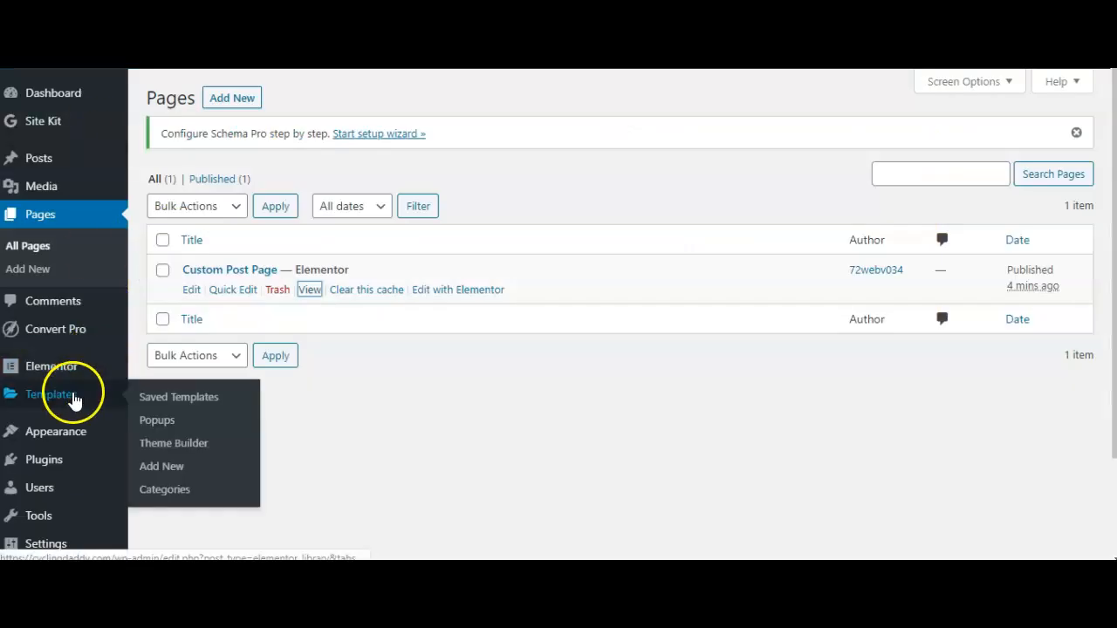
pyautogui.click(187, 454)
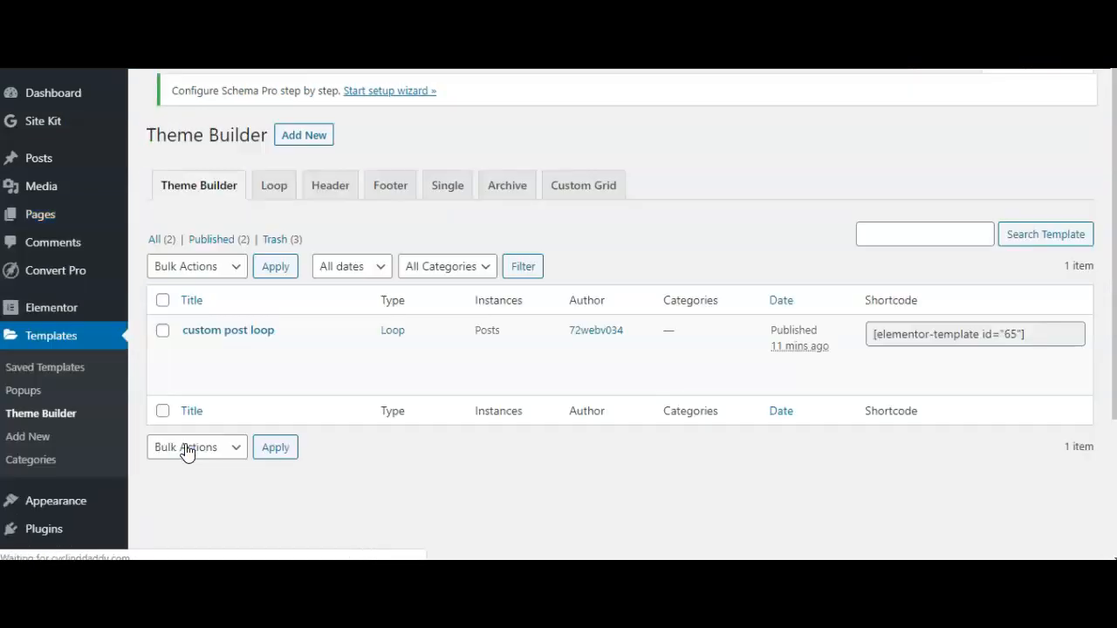
pyautogui.moveTo(229, 354)
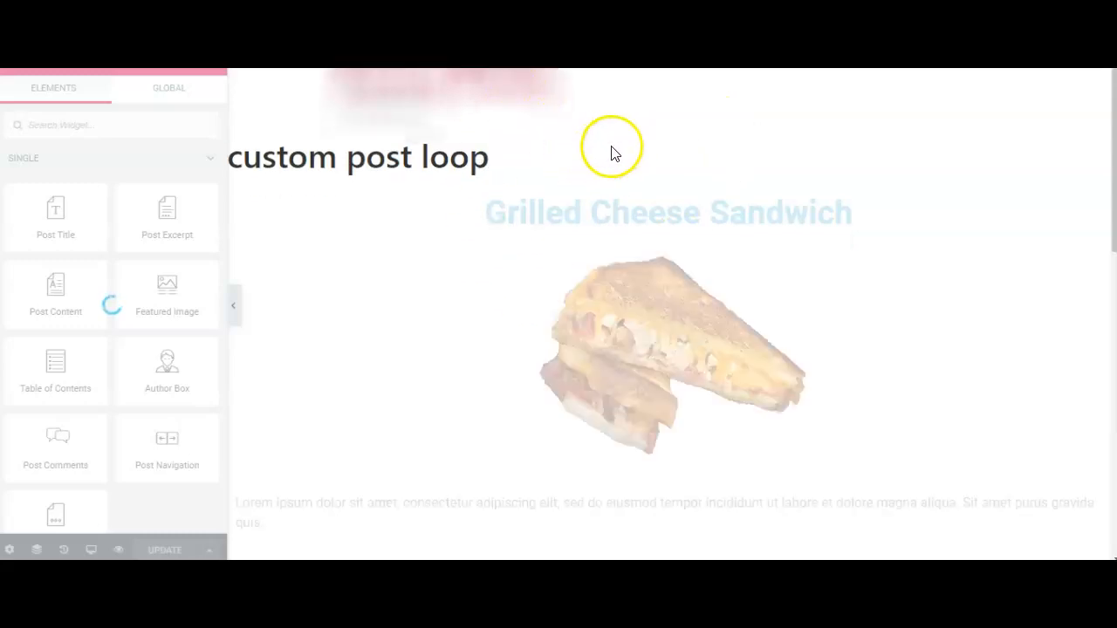
pyautogui.click(670, 181)
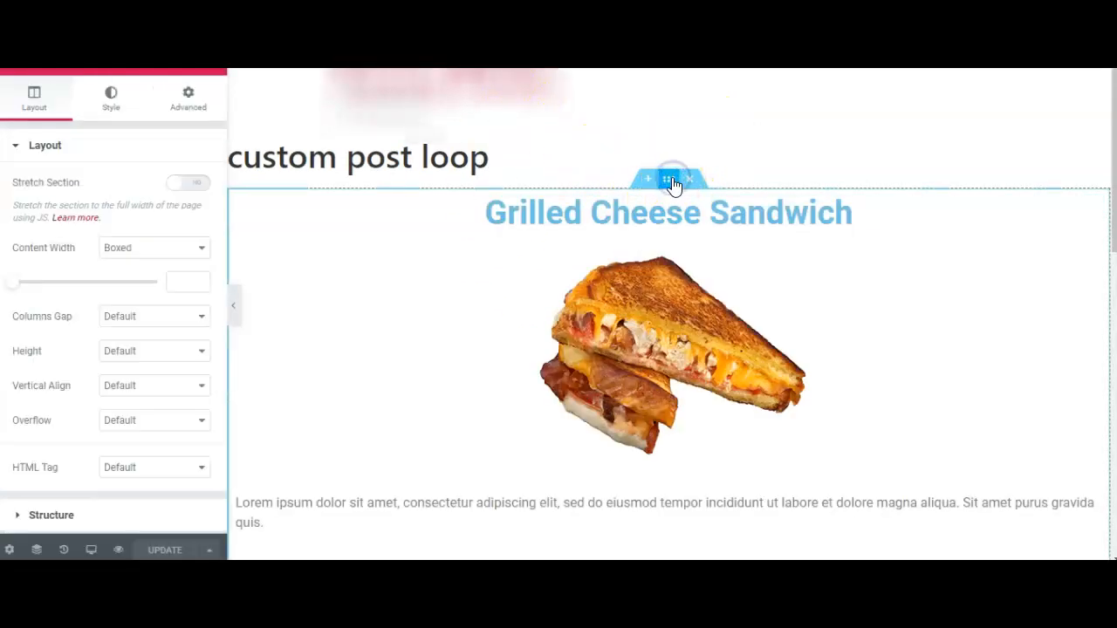
# - Give the template's section a solid border 1 px wide on all sides, coloured in translucent black
pyautogui.click(112, 96)
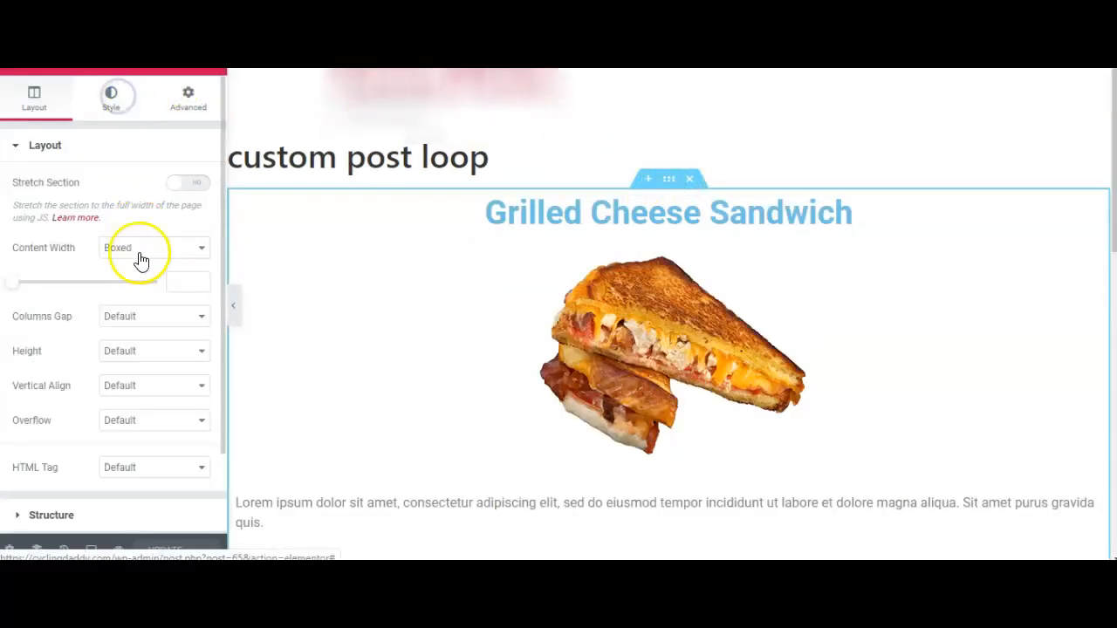
pyautogui.click(128, 306)
pyautogui.click(15, 375)
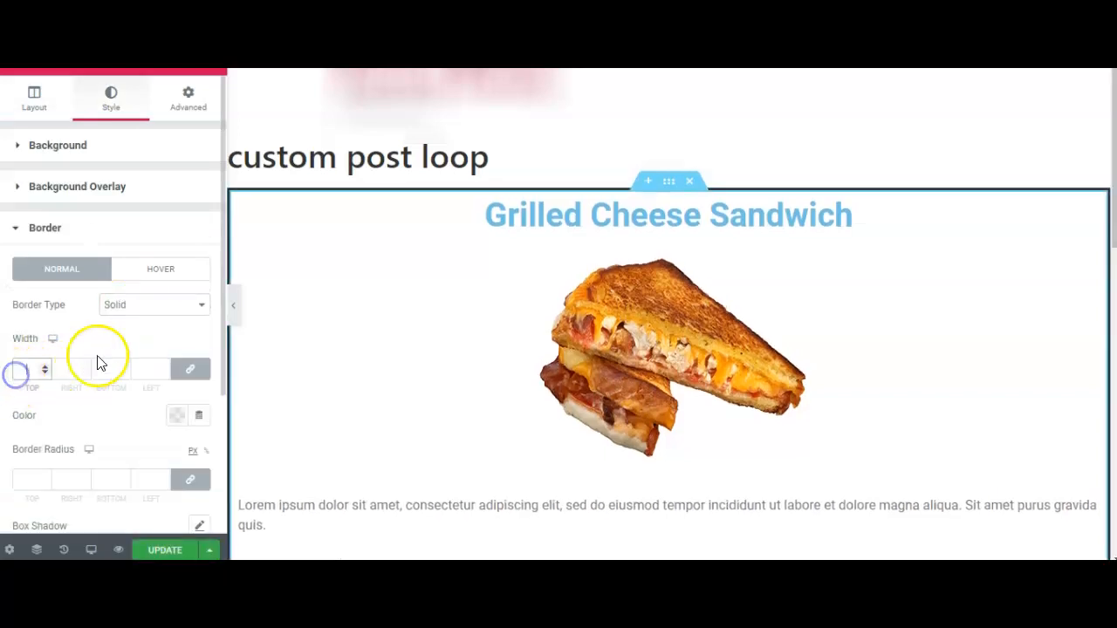
pyautogui.write('1')
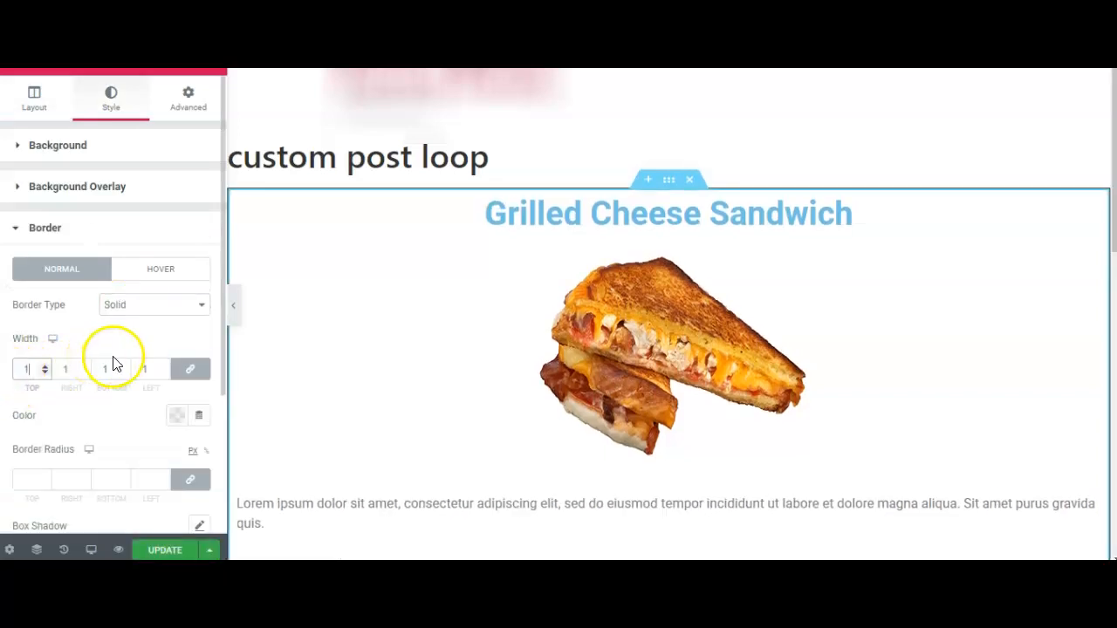
pyautogui.scroll(-1, 55, 392)
pyautogui.click(176, 332)
pyautogui.moveTo(278, 266); pyautogui.dragTo(131, 267)
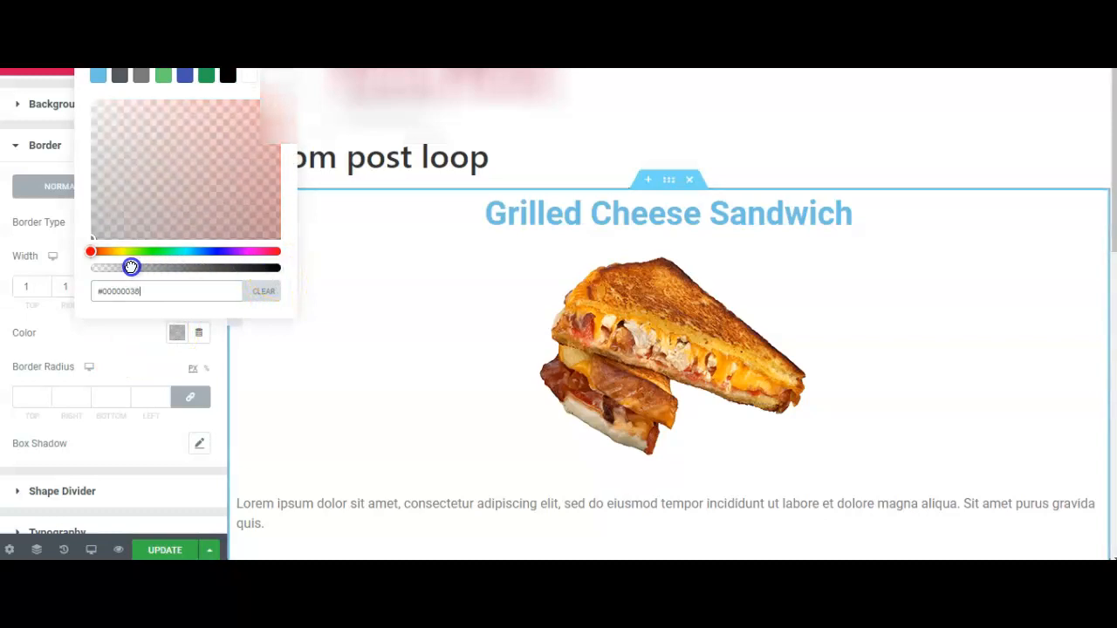
pyautogui.scroll(-1, 88, 471)
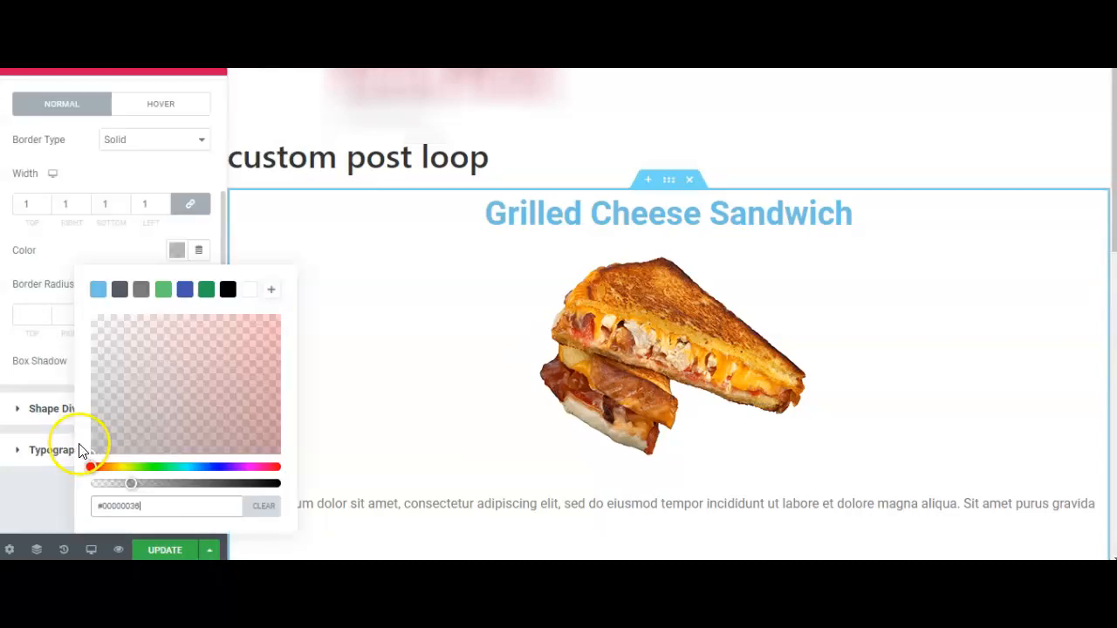
pyautogui.click(61, 369)
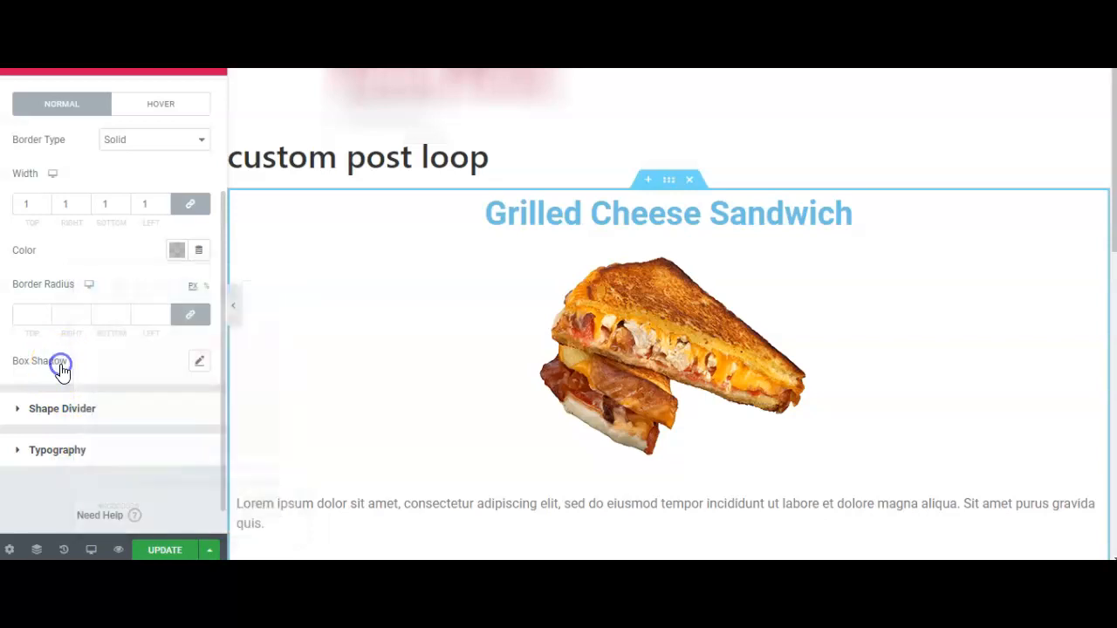
# - Add an outline box shadow and a 4 px border radius to the section, and update the template
pyautogui.click(198, 361)
pyautogui.scroll(-1, 153, 349)
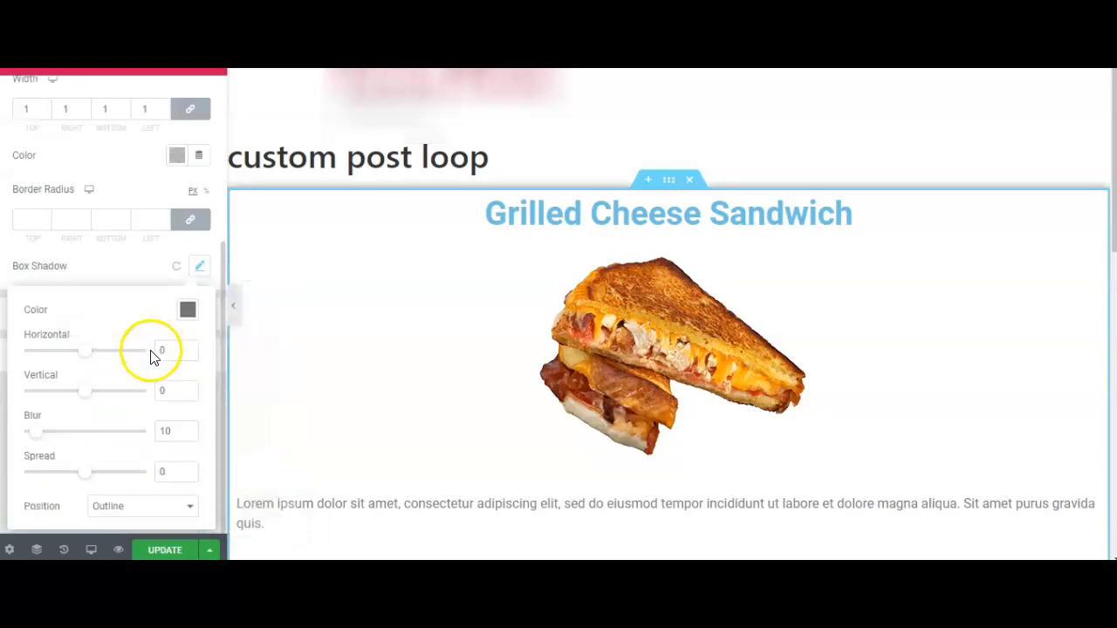
pyautogui.moveTo(85, 473)
pyautogui.mouseDown()
pyautogui.moveTo(75, 475)
pyautogui.moveTo(86, 471)
pyautogui.mouseUp()
pyautogui.click(31, 215)
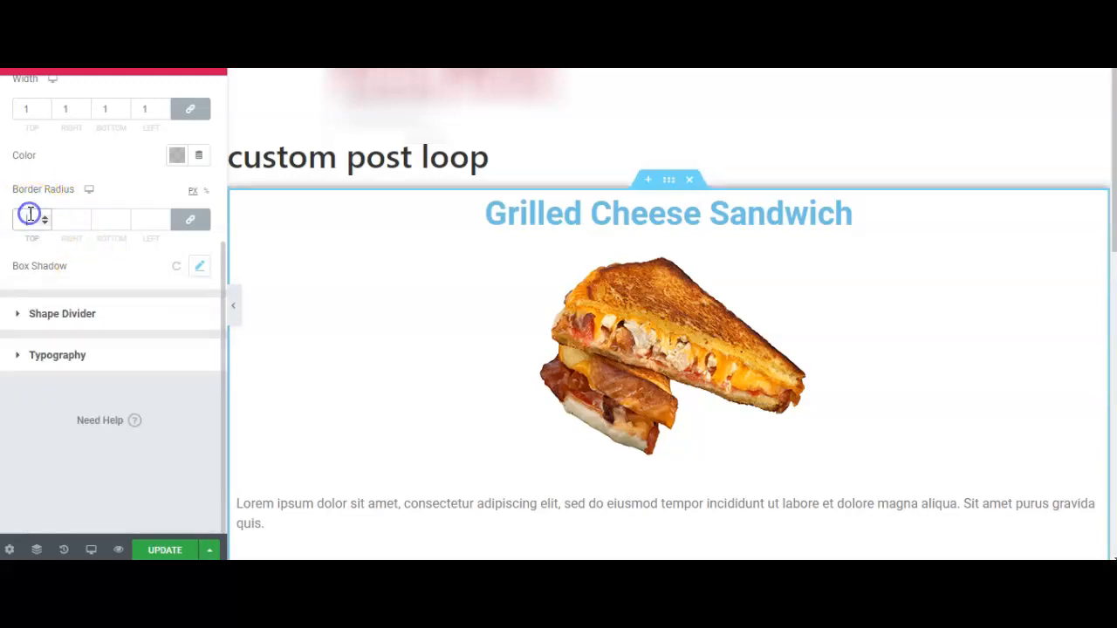
pyautogui.write('4')
pyautogui.scroll(1, 30, 219)
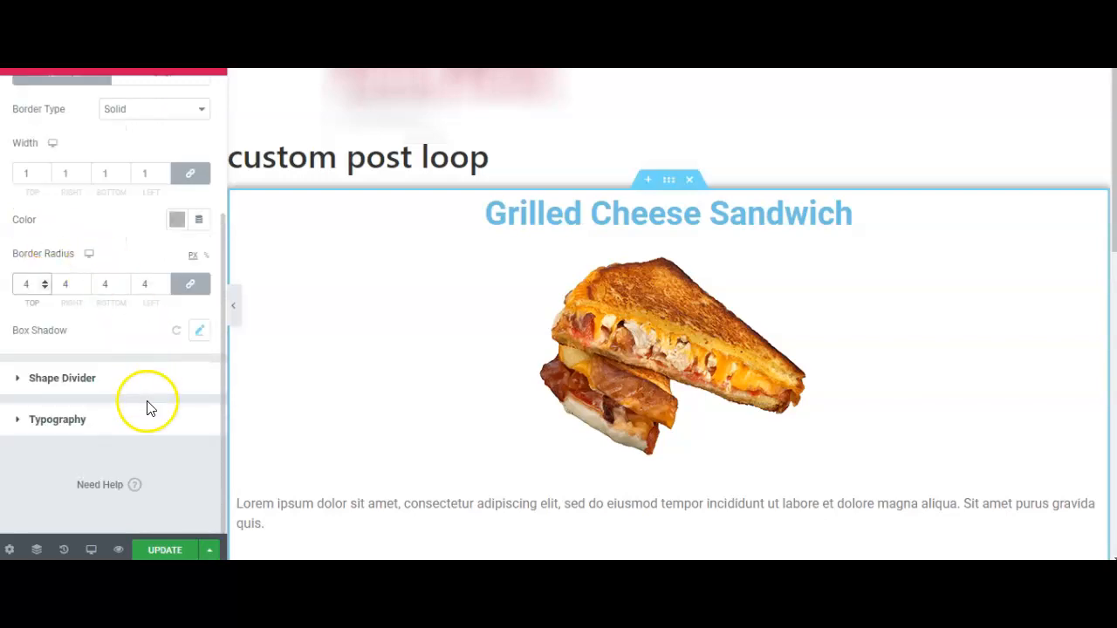
pyautogui.click(150, 544)
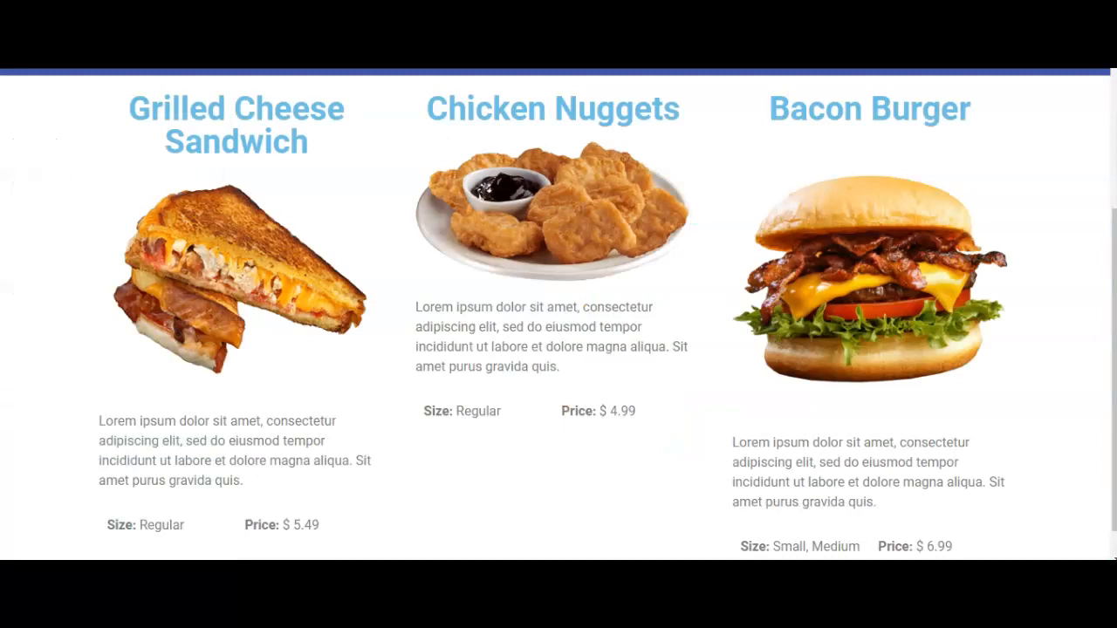
# - Reload the published Custom Post Page and examine the border and shadow around the three post cards
pyautogui.press('F5')
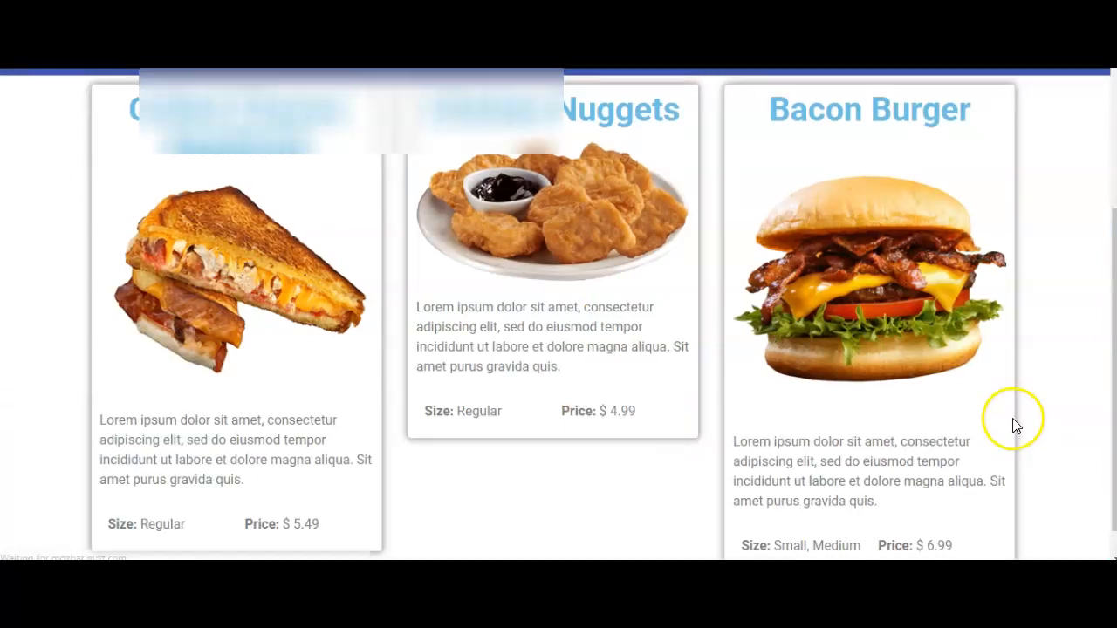
pyautogui.scroll(3, 1015, 422)
pyautogui.scroll(-2, 362, 341)
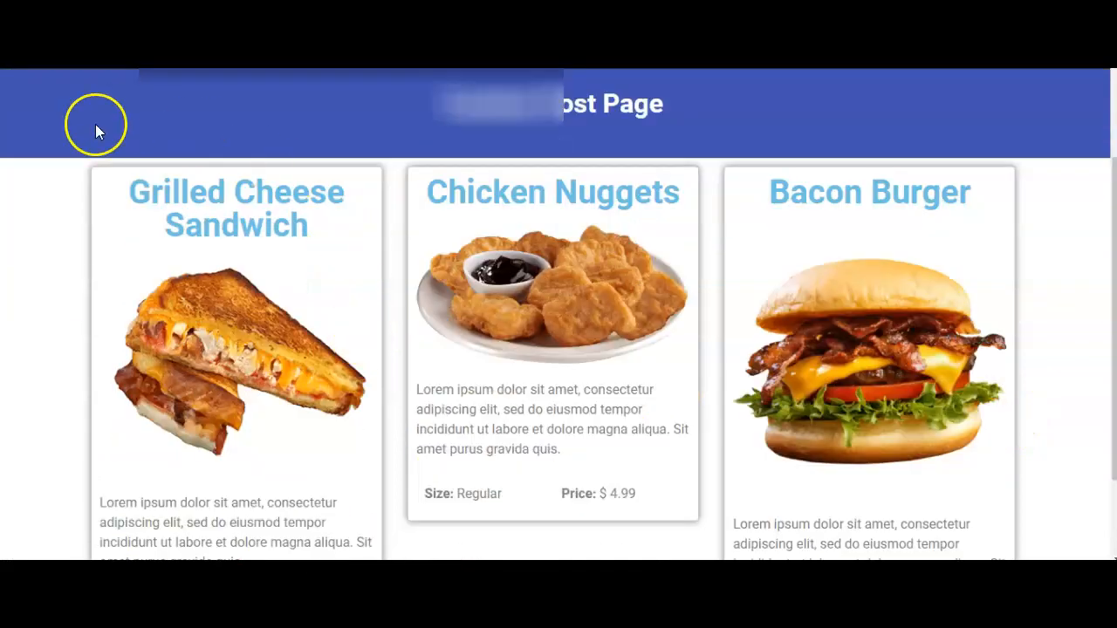
pyautogui.scroll(-1, 258, 321)
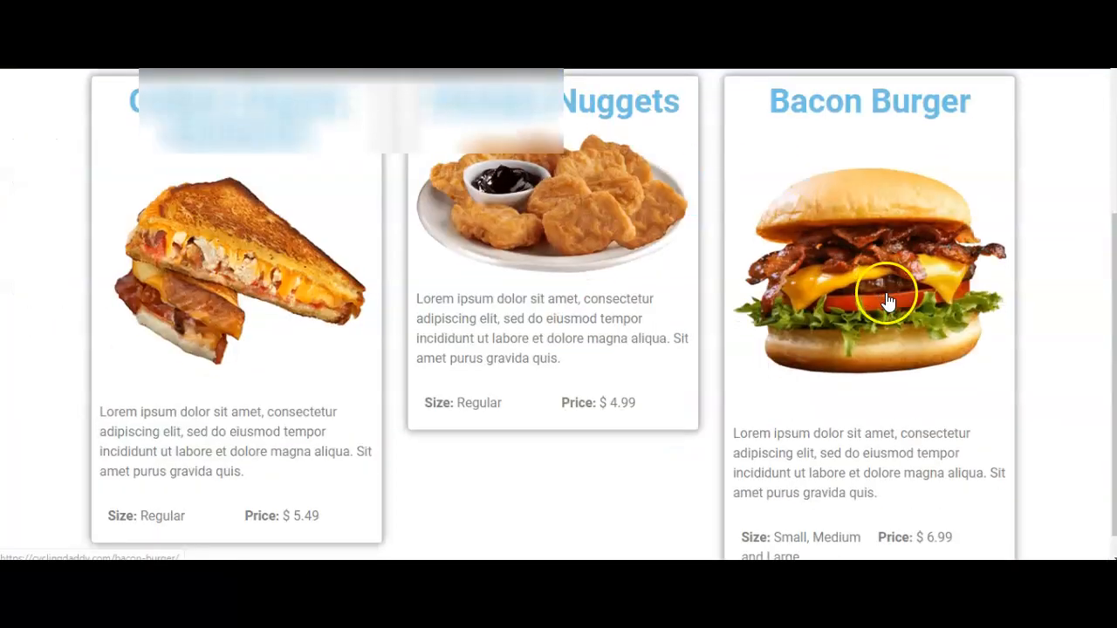
pyautogui.scroll(-1, 885, 294)
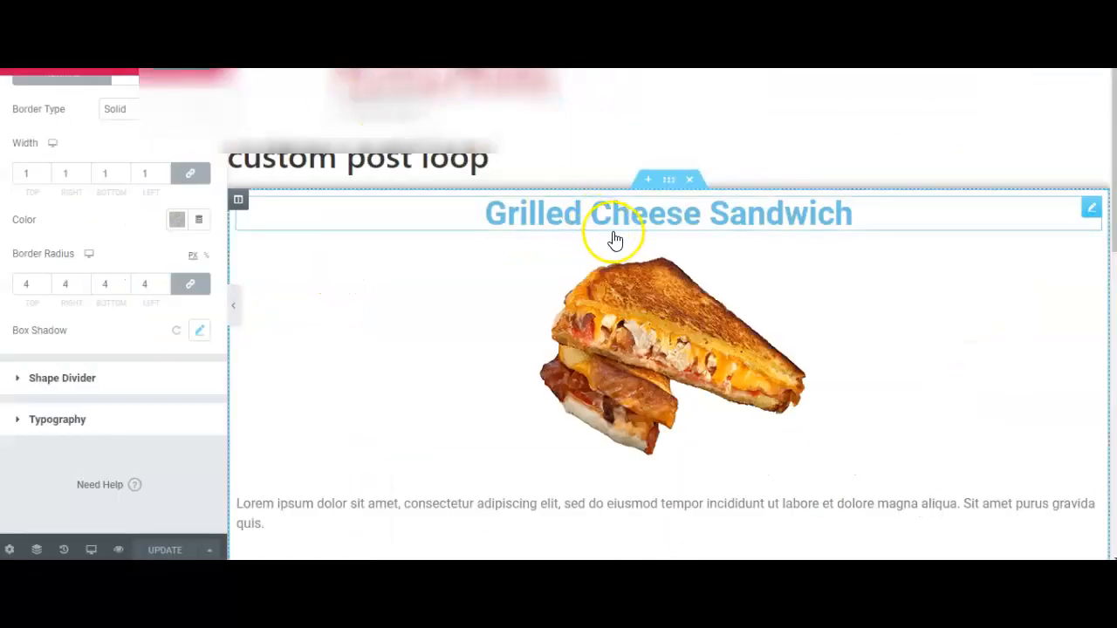
# - Give the template's inner section holding Size and Price a classic background in the colour #F3EFEF
pyautogui.scroll(-3, 516, 257)
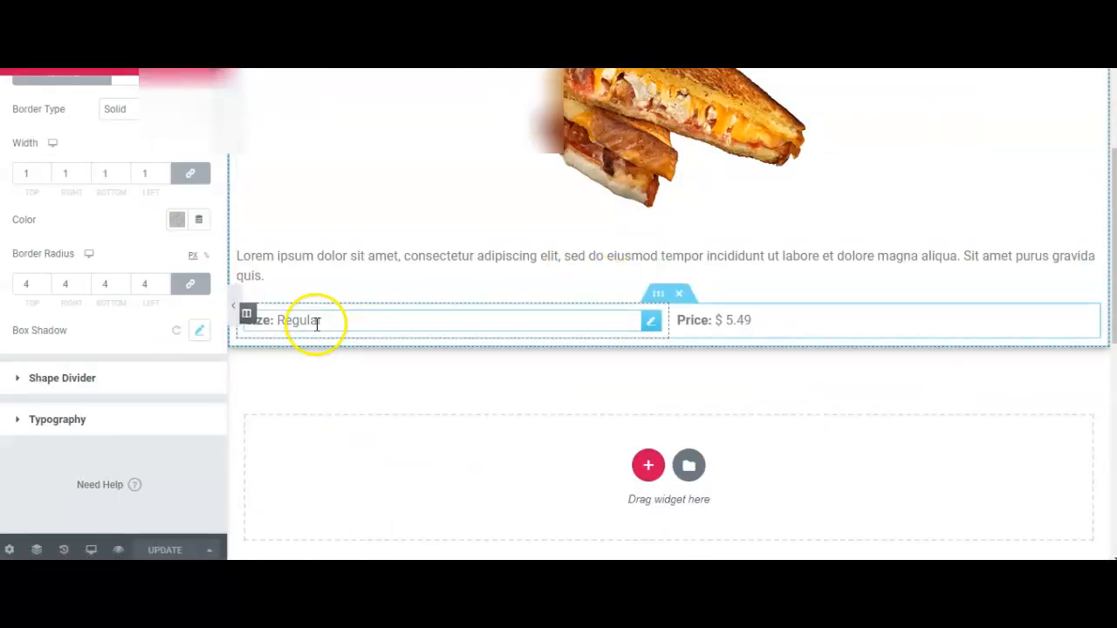
pyautogui.click(657, 298)
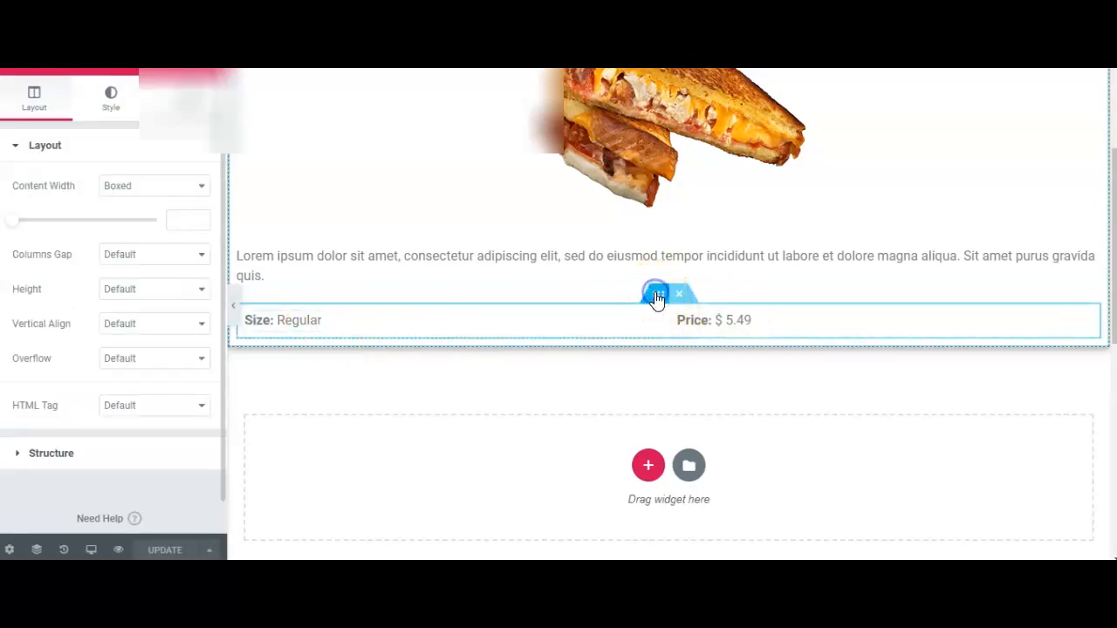
pyautogui.click(103, 101)
pyautogui.click(133, 223)
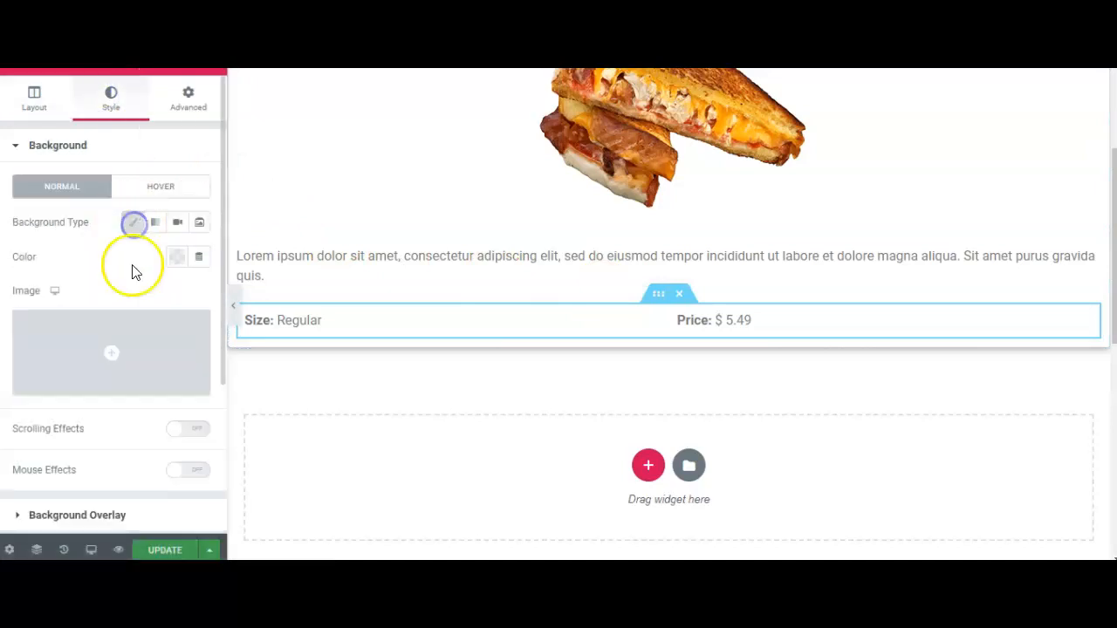
pyautogui.click(177, 257)
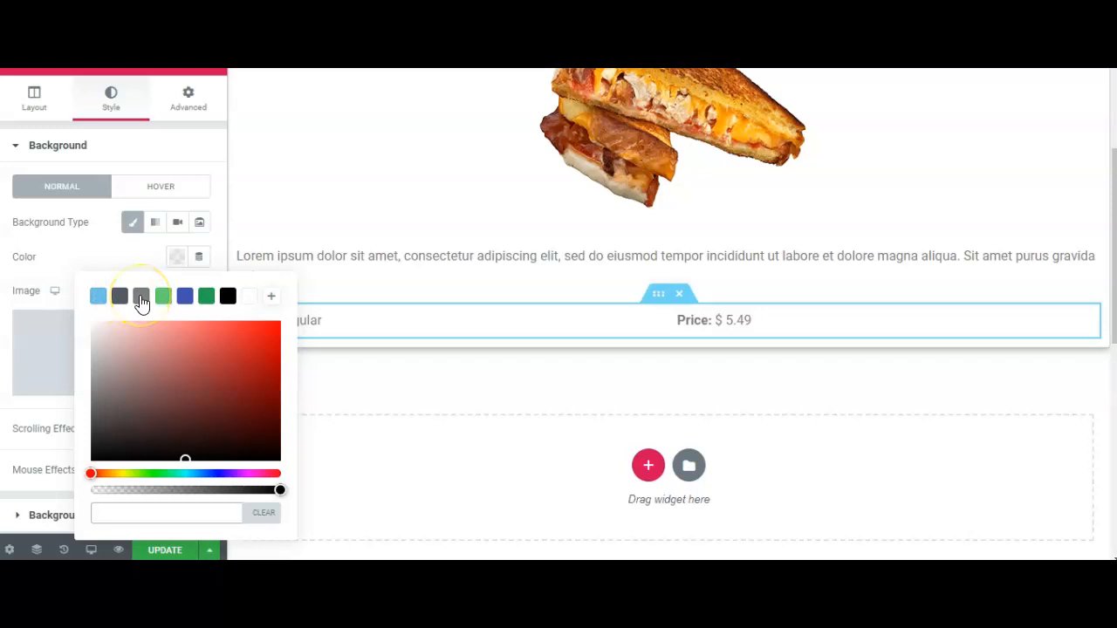
pyautogui.click(94, 331)
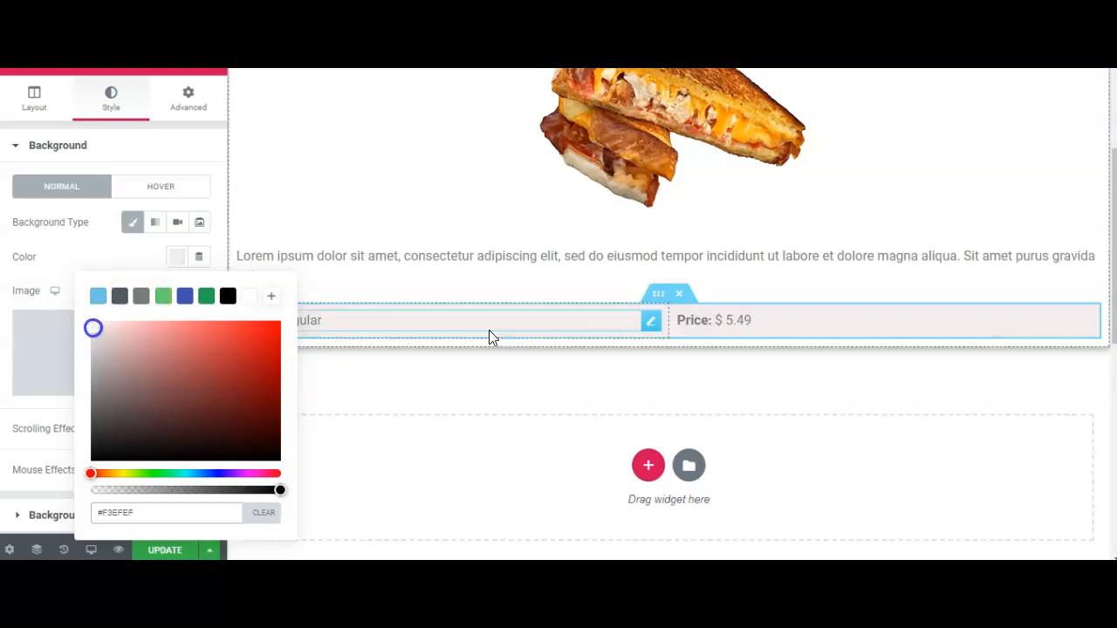
# - Centre the text of the Size field in the inner section
pyautogui.click(655, 320)
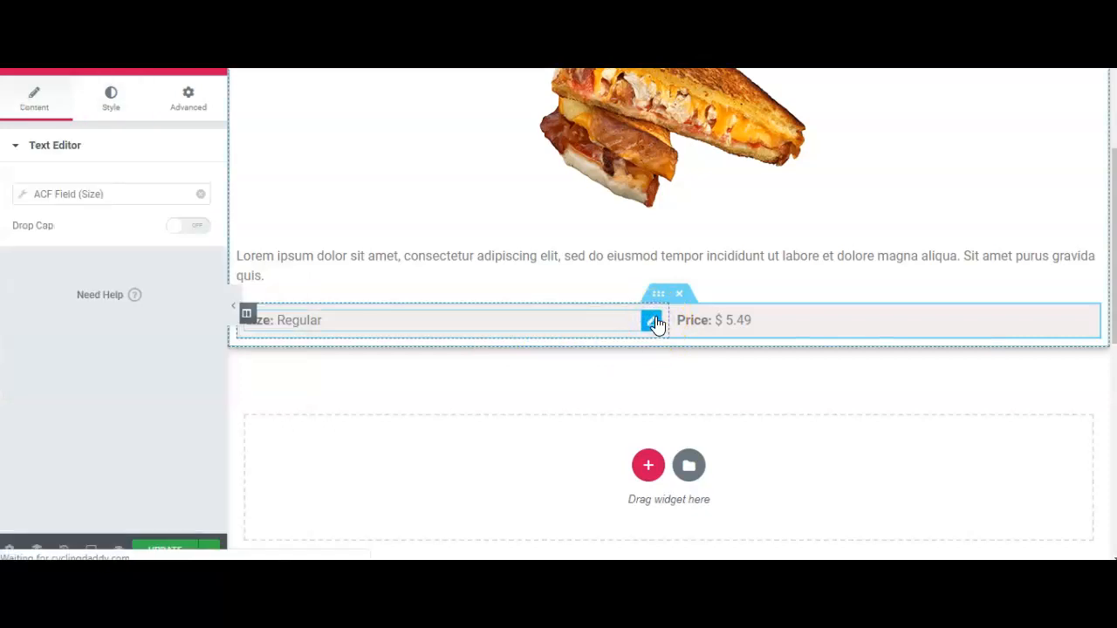
pyautogui.click(113, 101)
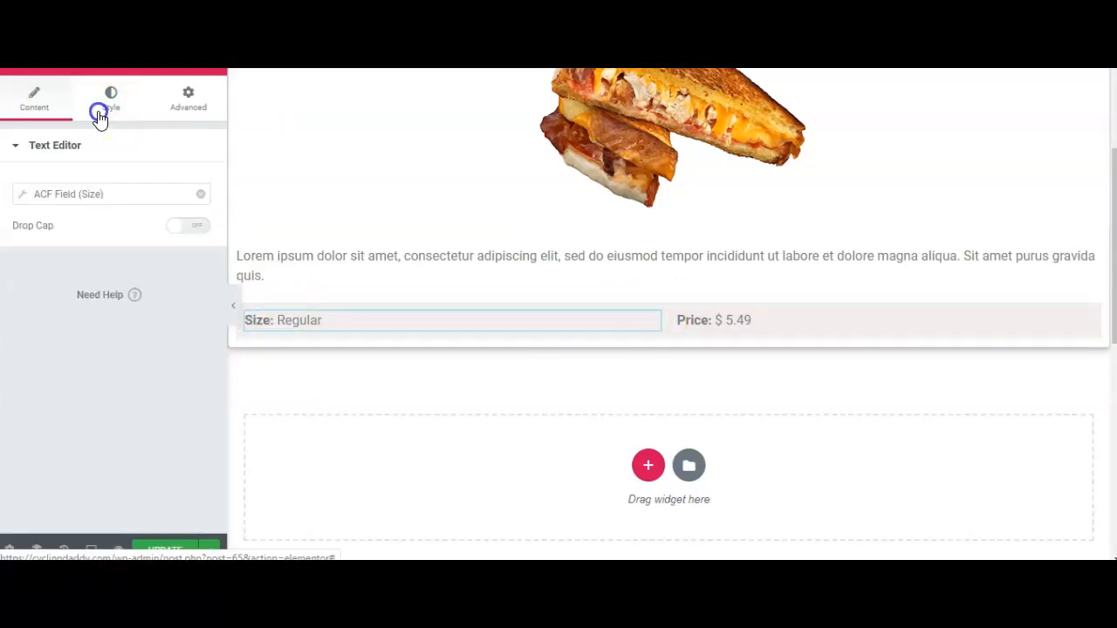
pyautogui.click(156, 191)
# - Copy the Size text widget and paste its style onto the Price text widget
pyautogui.click(1085, 320)
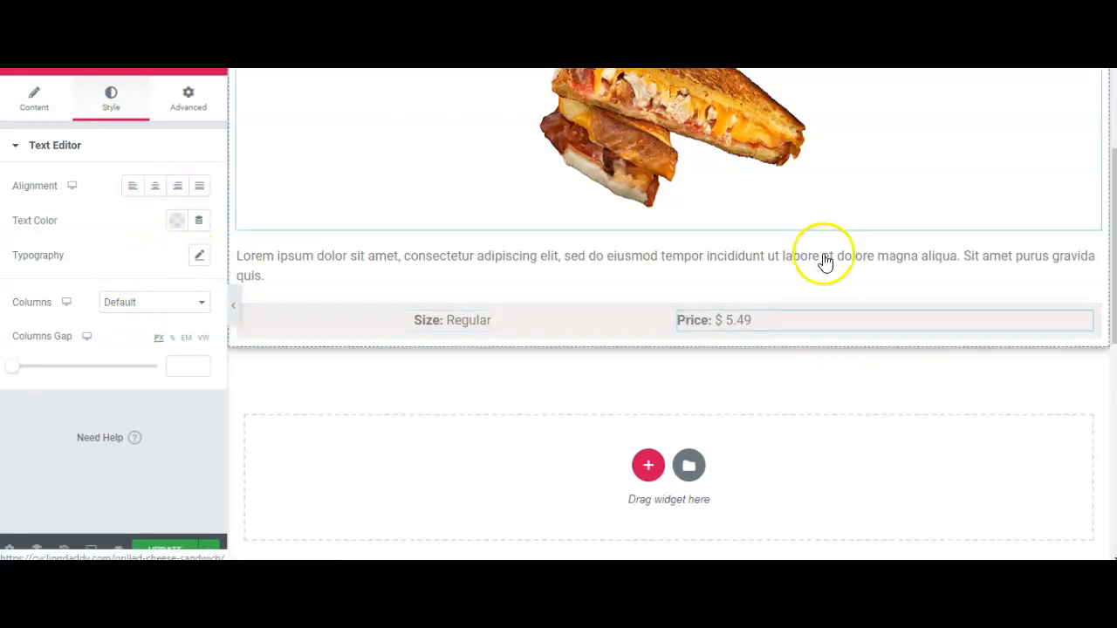
pyautogui.rightClick(649, 325)
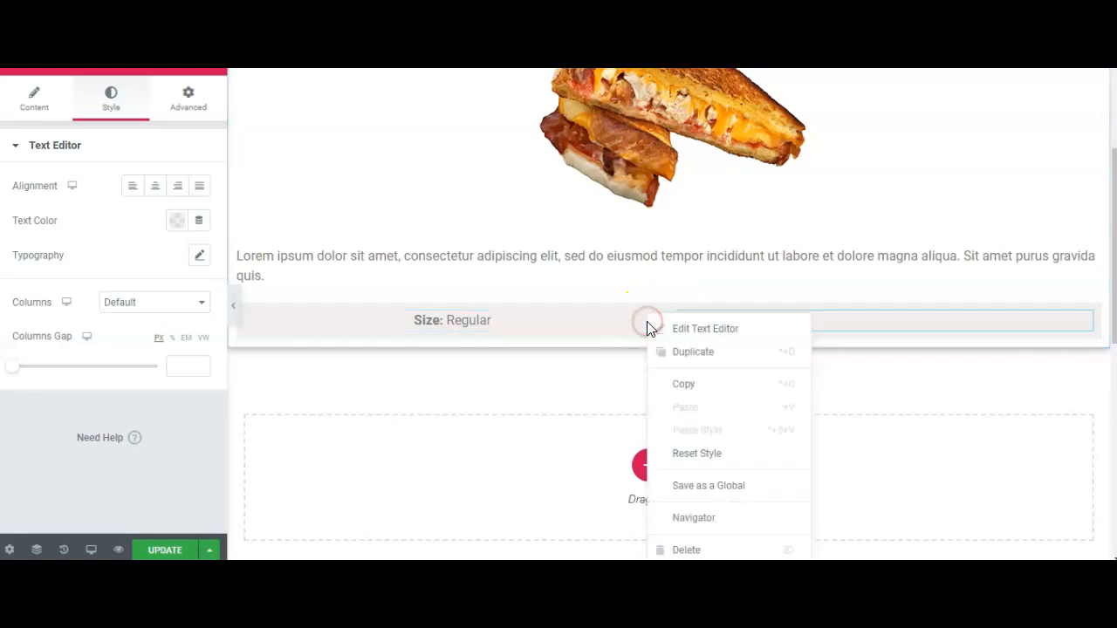
pyautogui.click(686, 388)
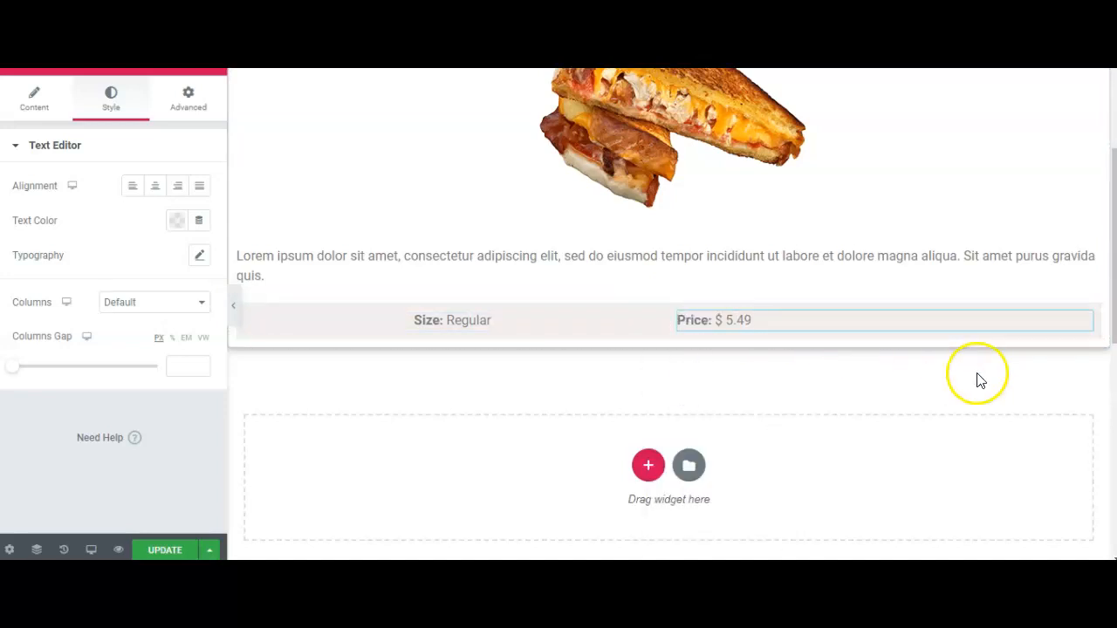
pyautogui.rightClick(1085, 321)
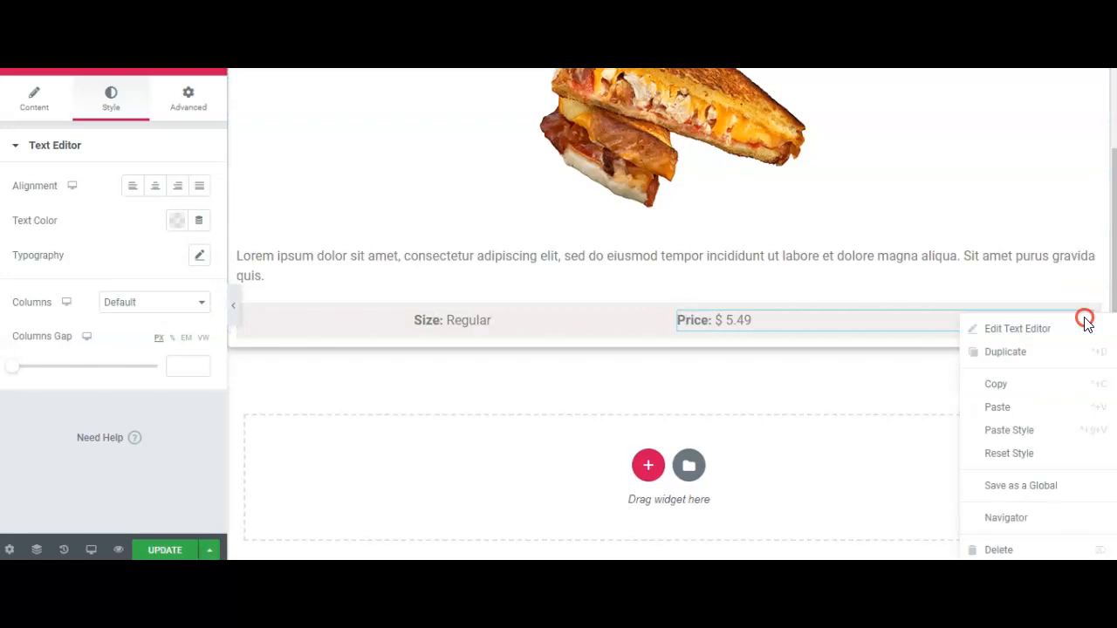
pyautogui.click(1013, 435)
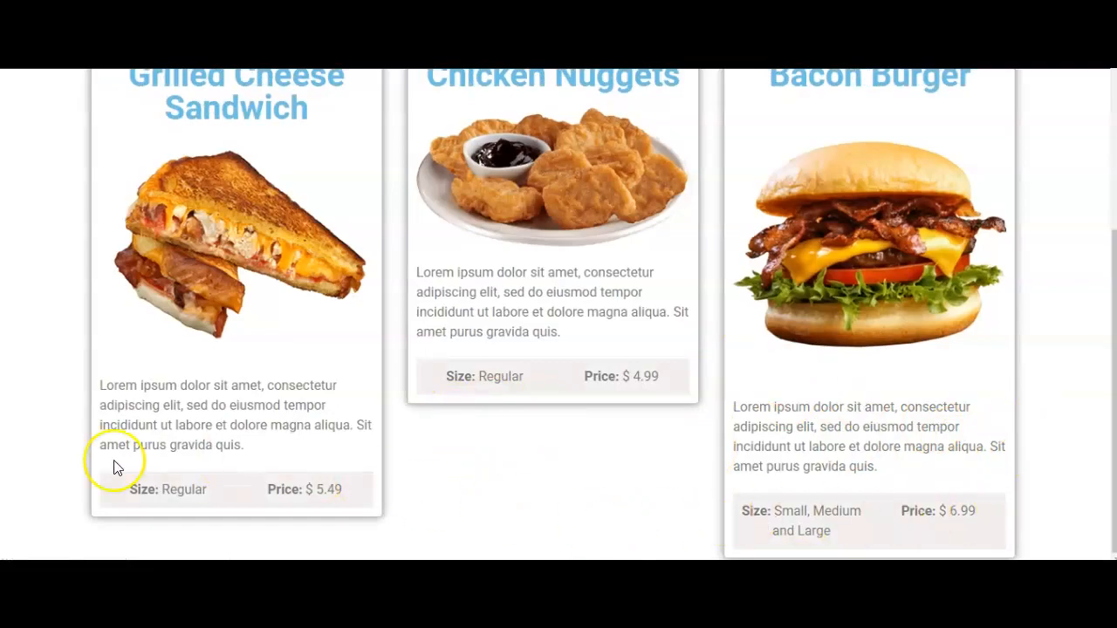
# - Examine the published page from its heading down to the Size and Price rows of the three cards
pyautogui.scroll(3, 601, 364)
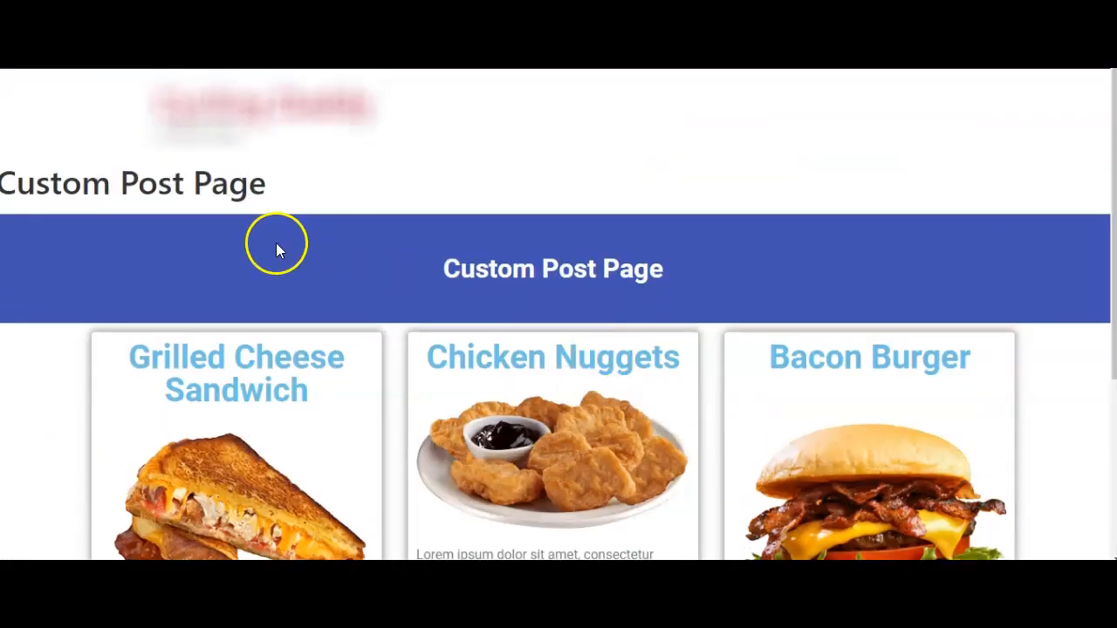
pyautogui.scroll(-3, 543, 481)
pyautogui.scroll(2, 564, 474)
pyautogui.scroll(-2, 567, 476)
pyautogui.scroll(-1, 567, 476)
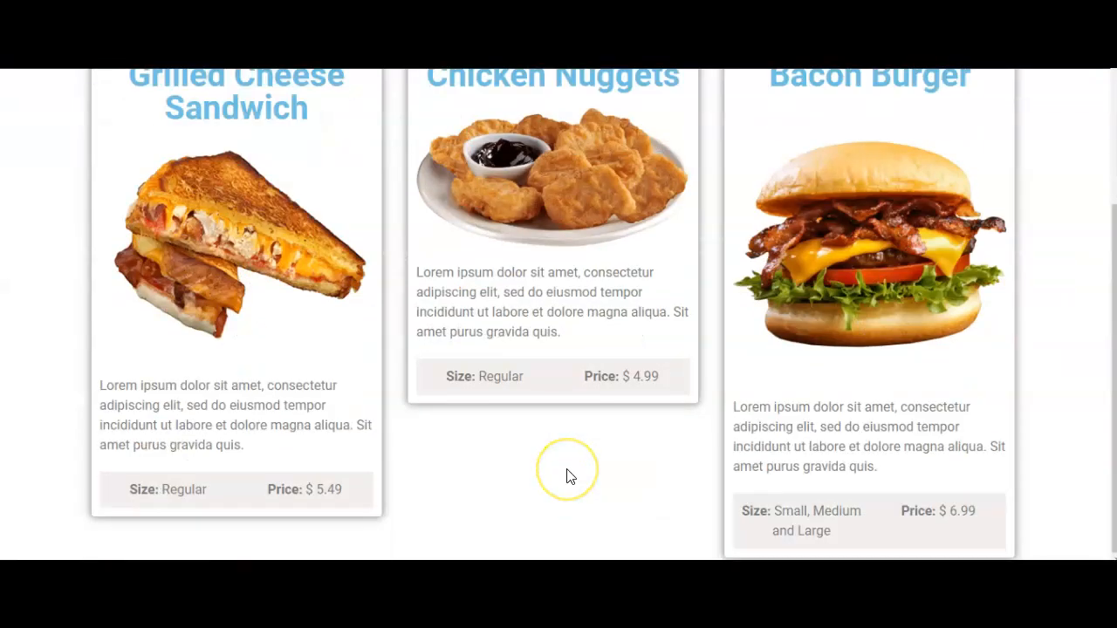